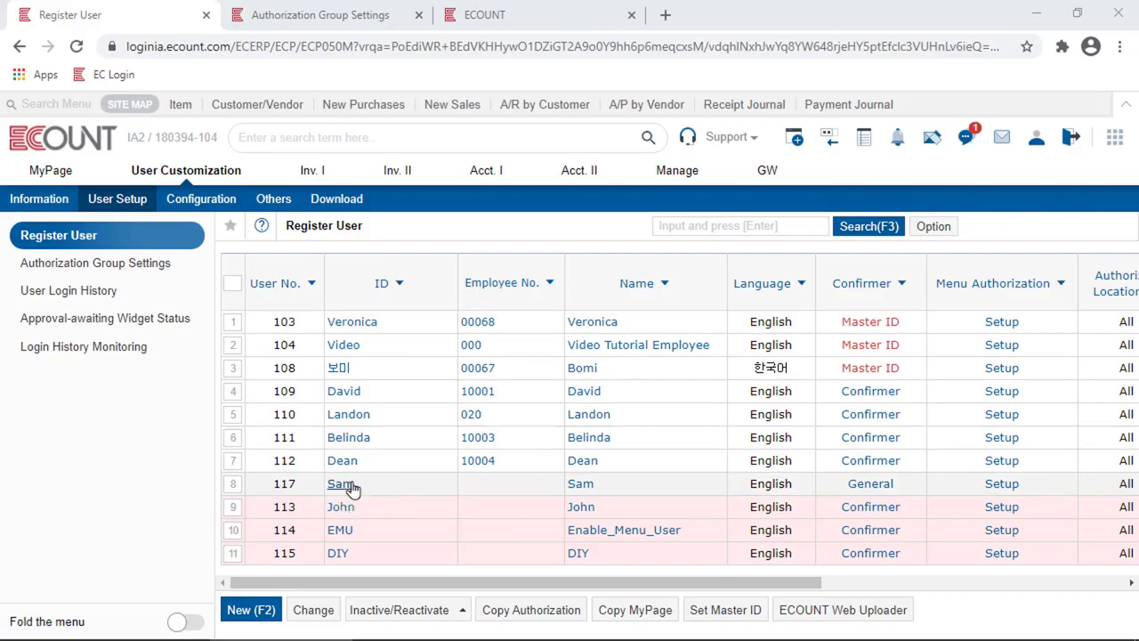
Open the registration of the user whose confirmer type is General, review the authorization settings, and keep Sales Dept. as default authorization.
click(341, 484)
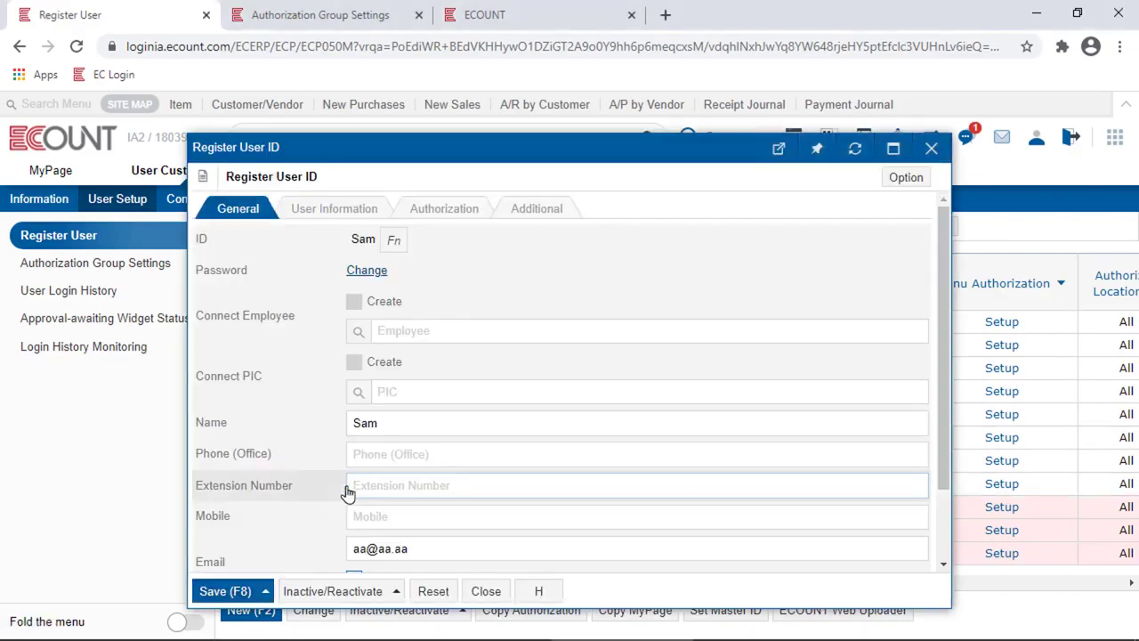
click(468, 217)
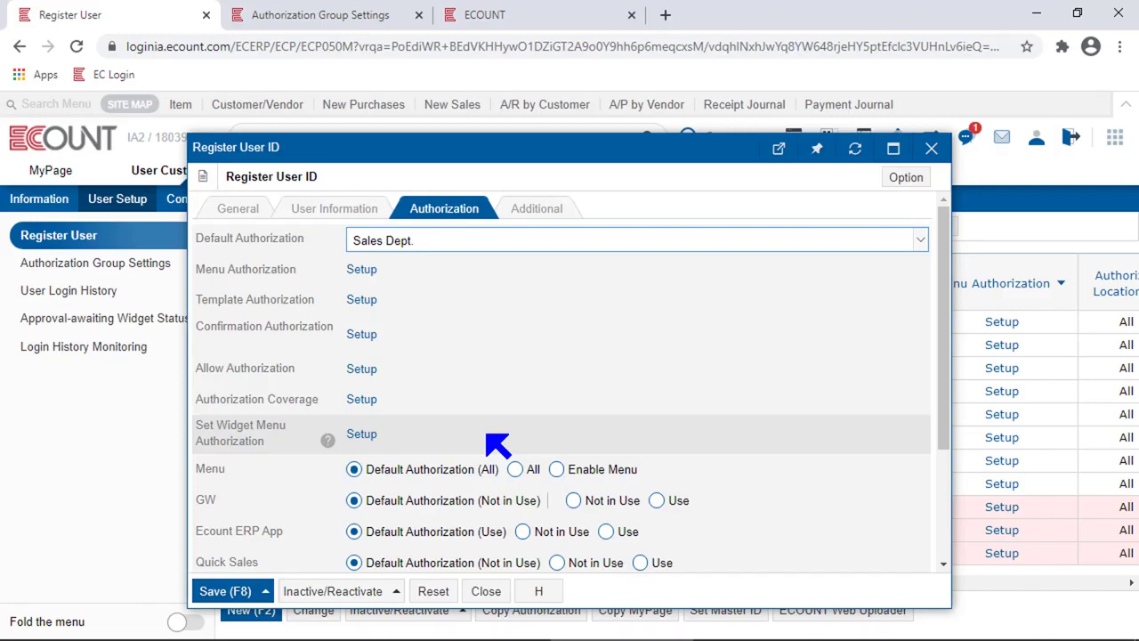
drag(313, 398, 200, 402)
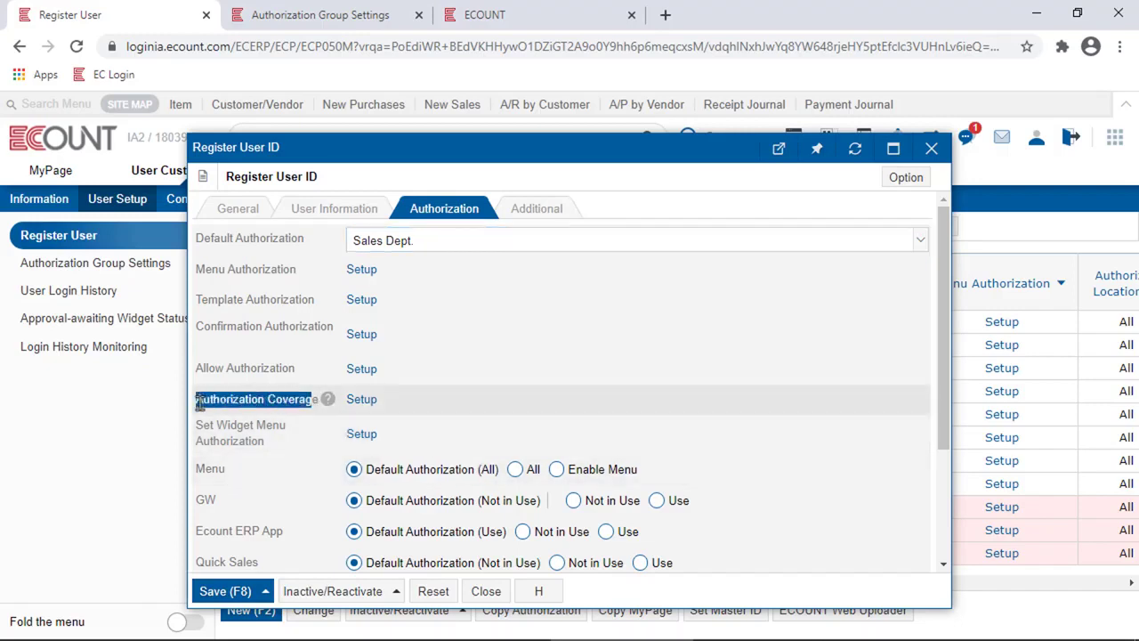
scroll(288, 465, down, 2)
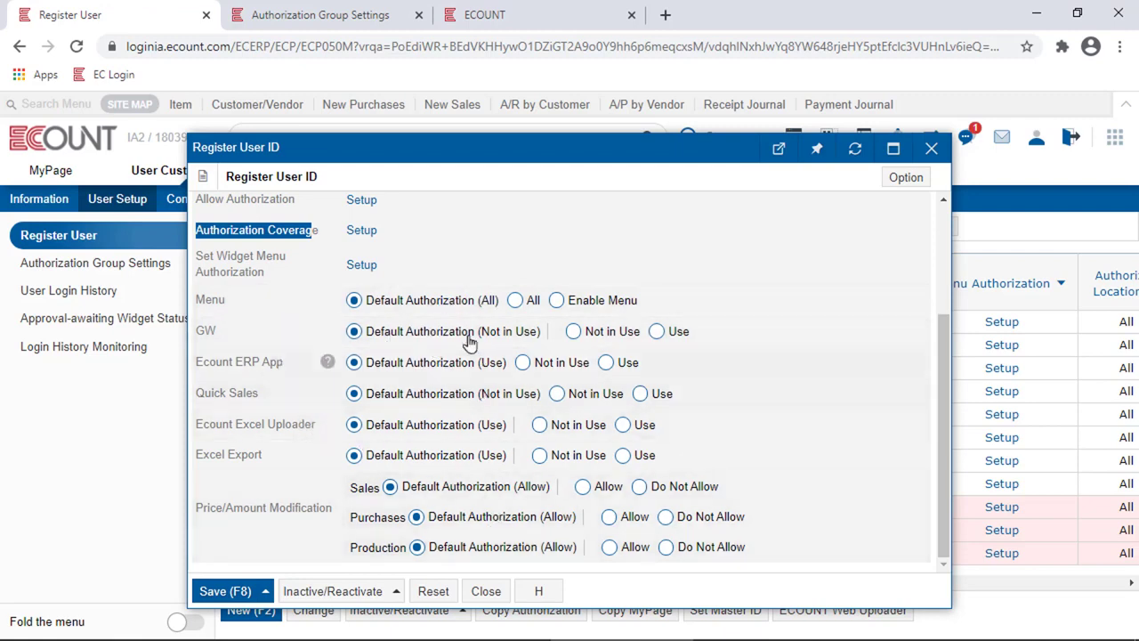
scroll(456, 337, up, 3)
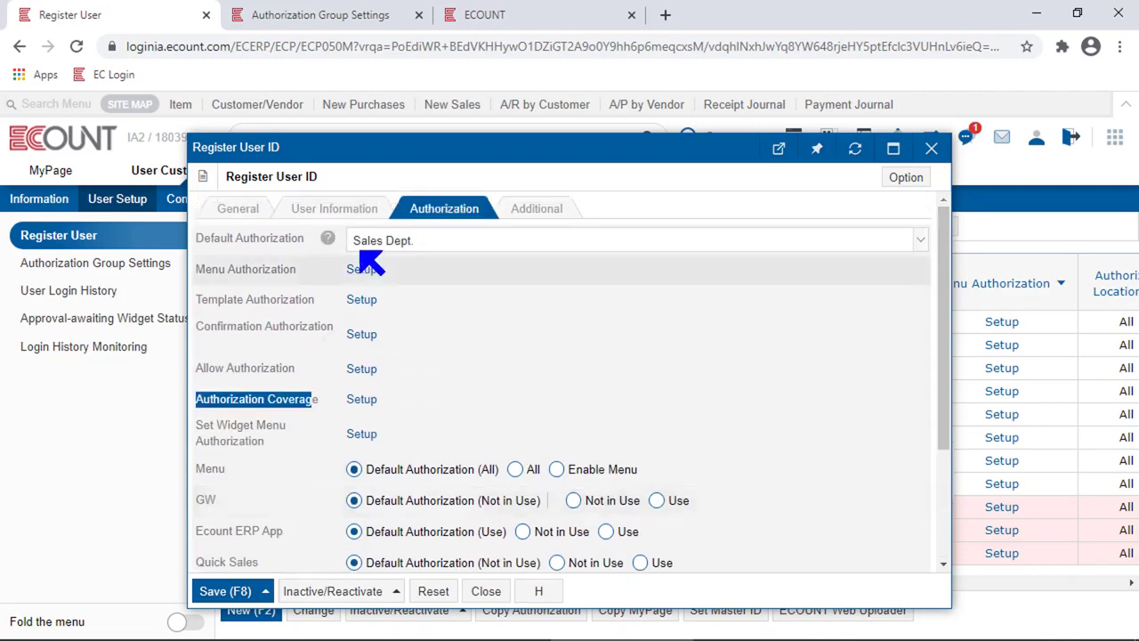
click(465, 248)
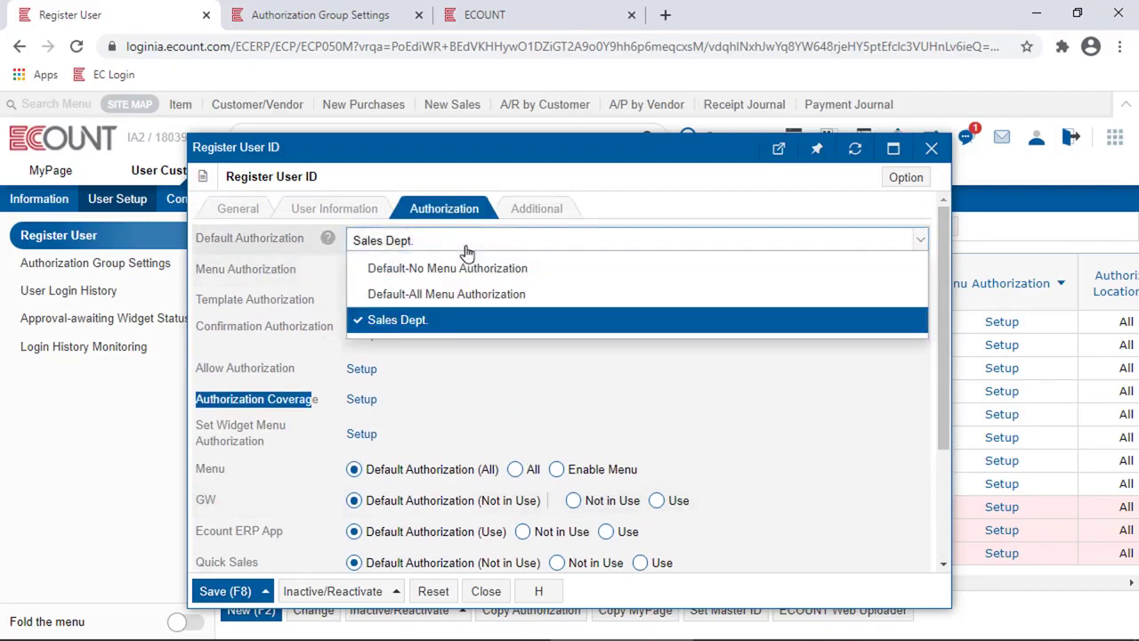
click(439, 320)
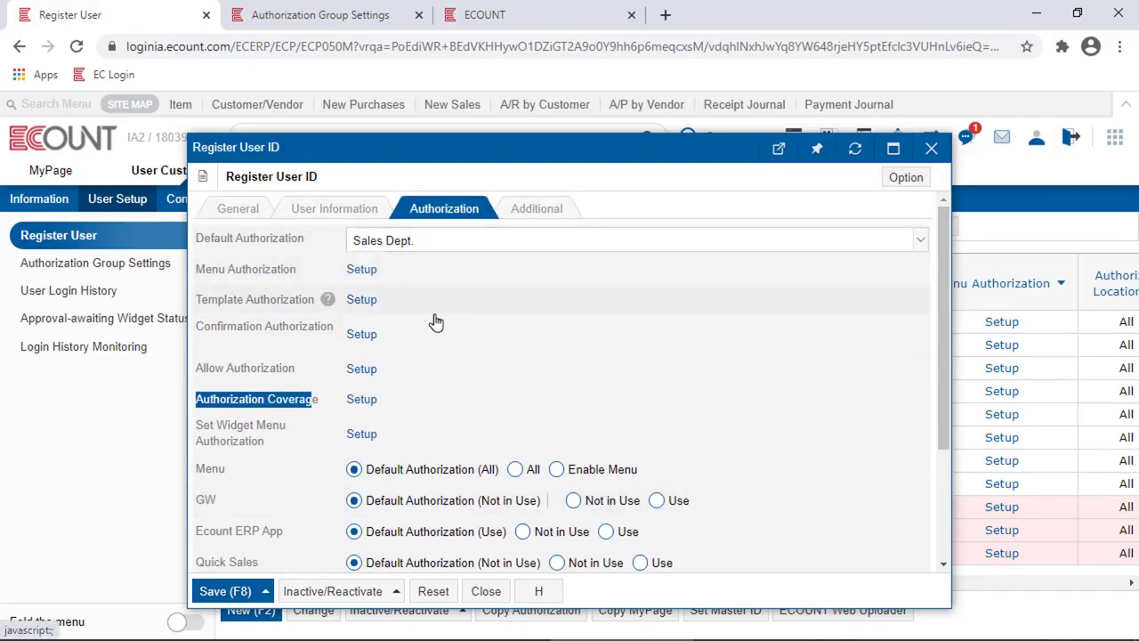
View the Sales Dept. group's Other Authorization setup in Authorization Group Settings, and return to the user's registration.
click(336, 12)
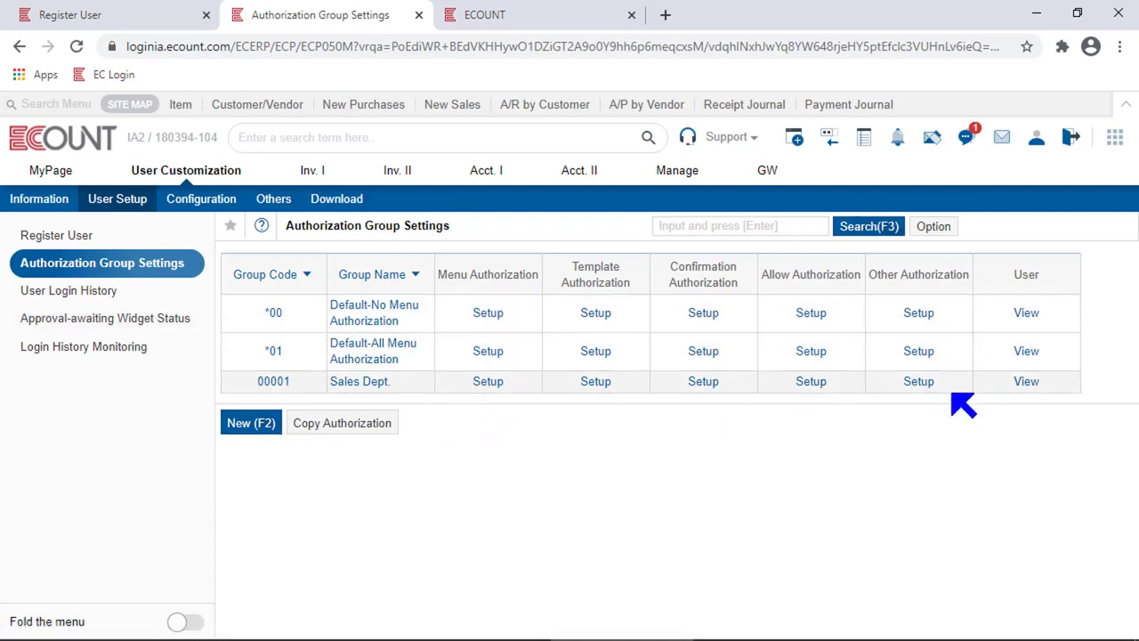
click(923, 384)
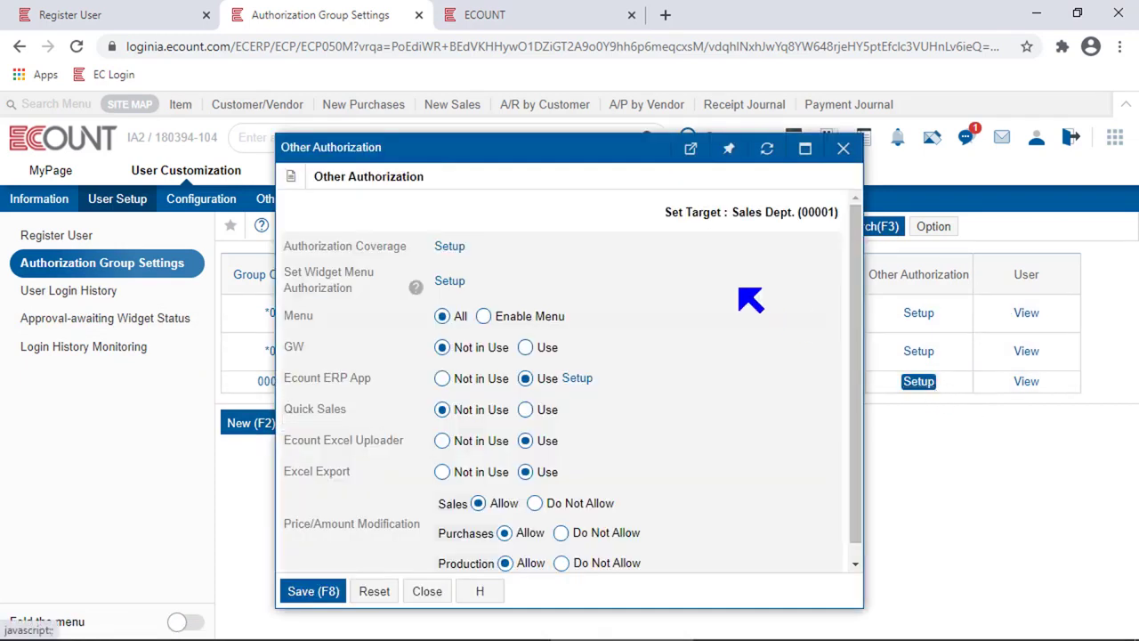
click(135, 9)
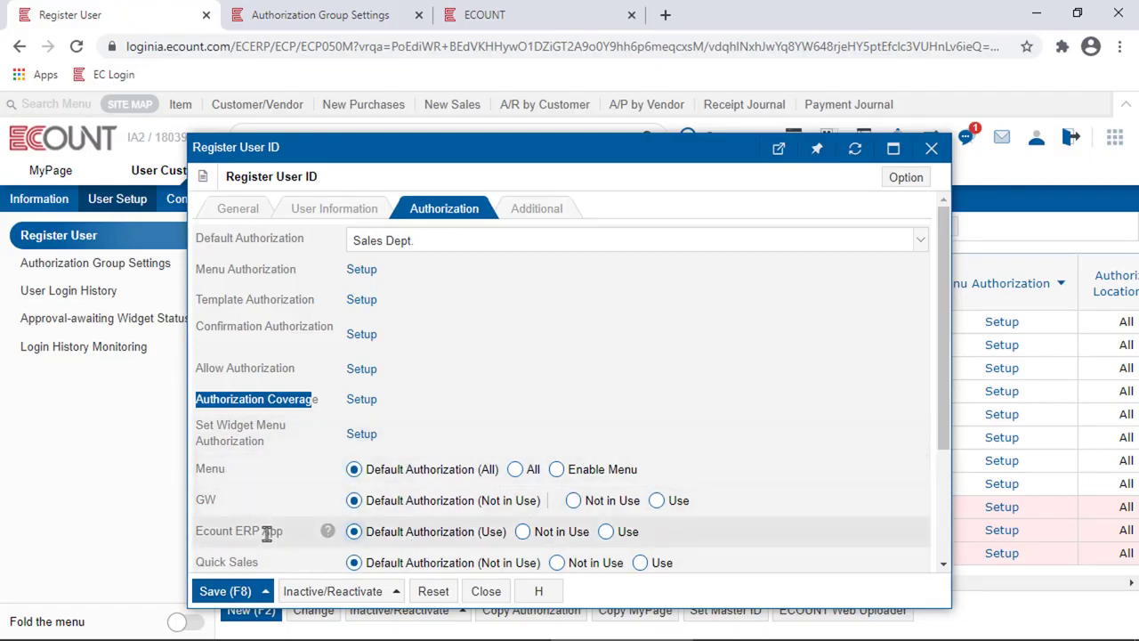
Choose Sales Dept. as the default authorization in the user's general information.
click(231, 212)
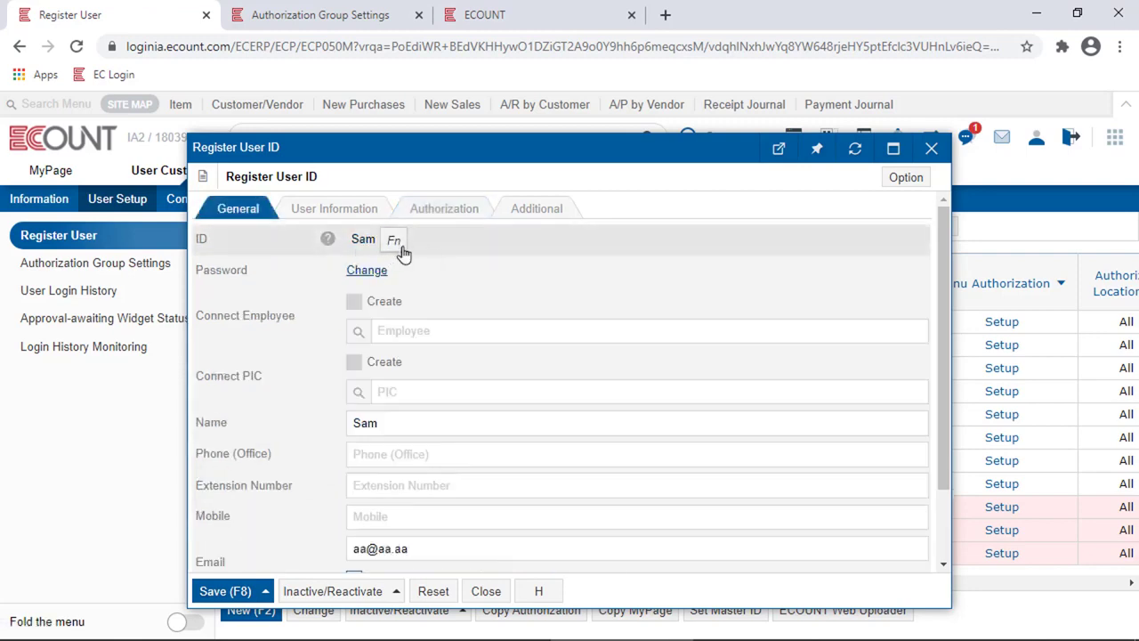
scroll(460, 426, down, 1)
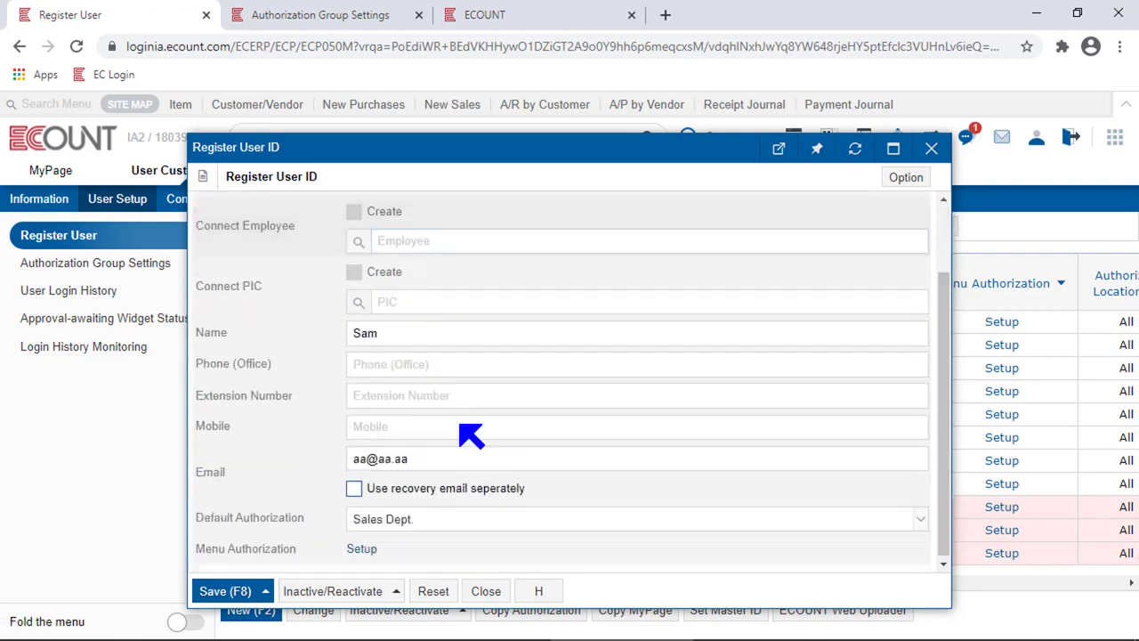
click(408, 520)
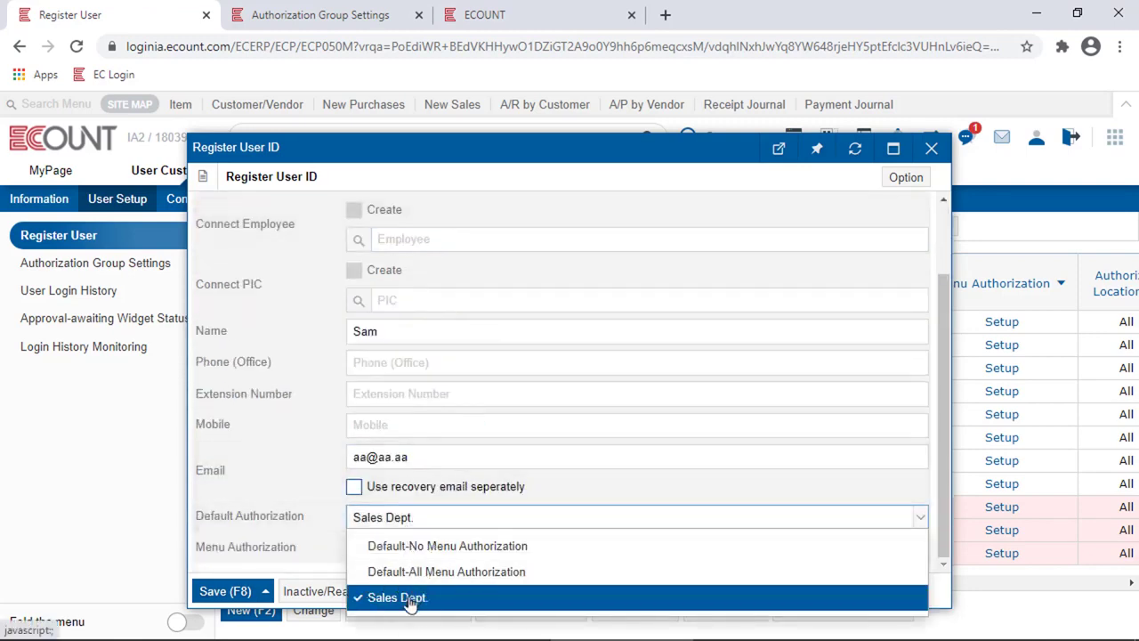
click(410, 601)
scroll(531, 406, up, 1)
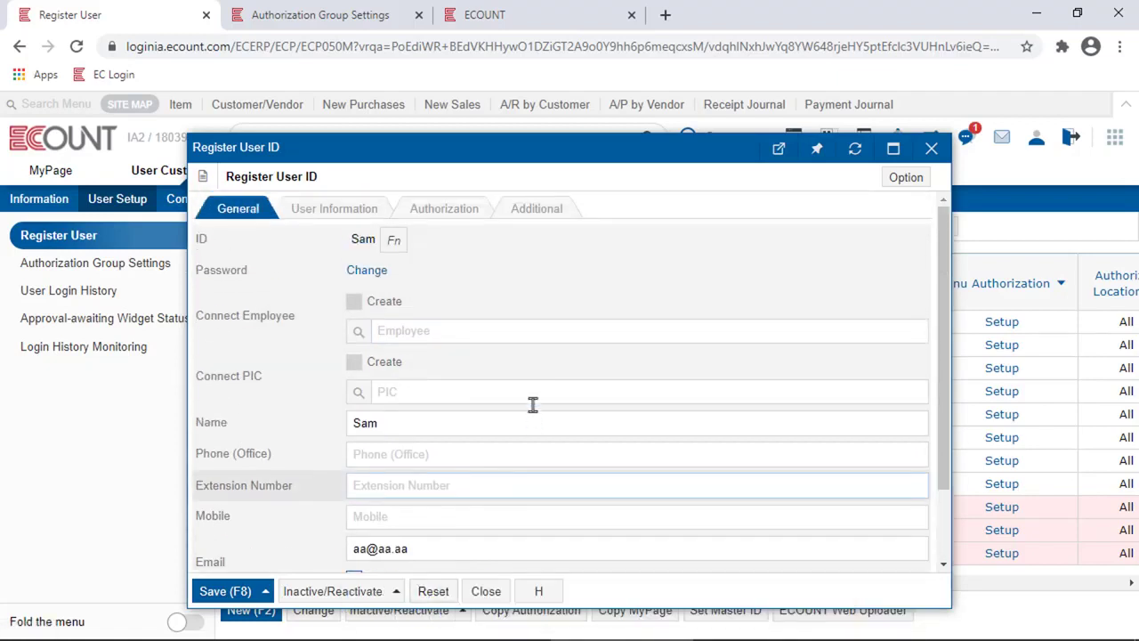
Compare the user's authorization settings with the Sales Dept. group's Other Authorization, closing that group window.
click(451, 212)
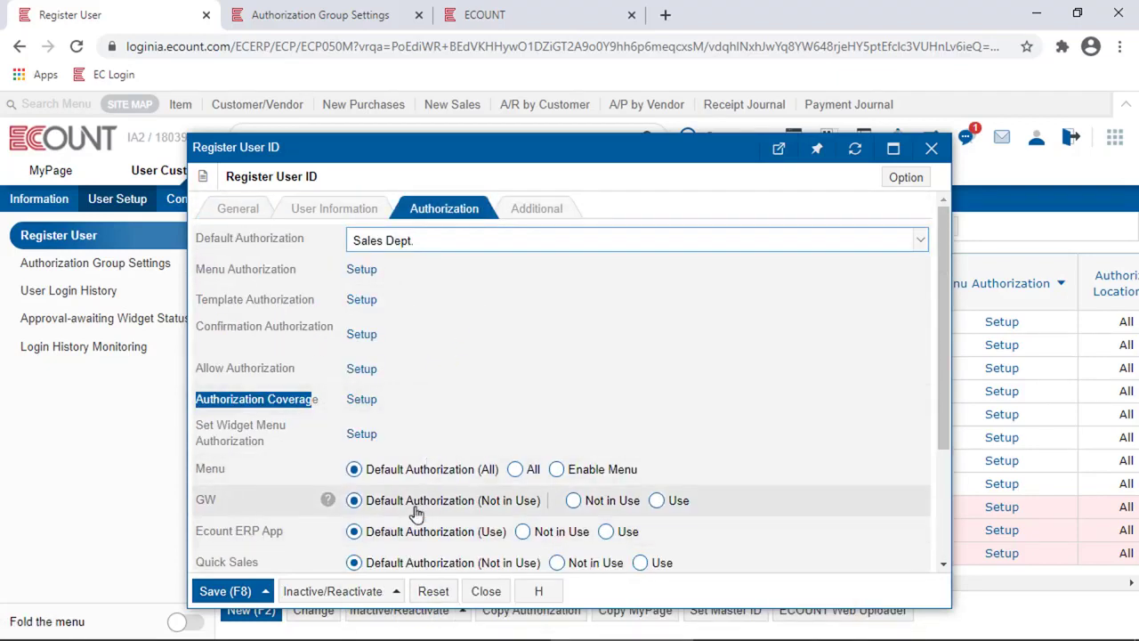
click(356, 13)
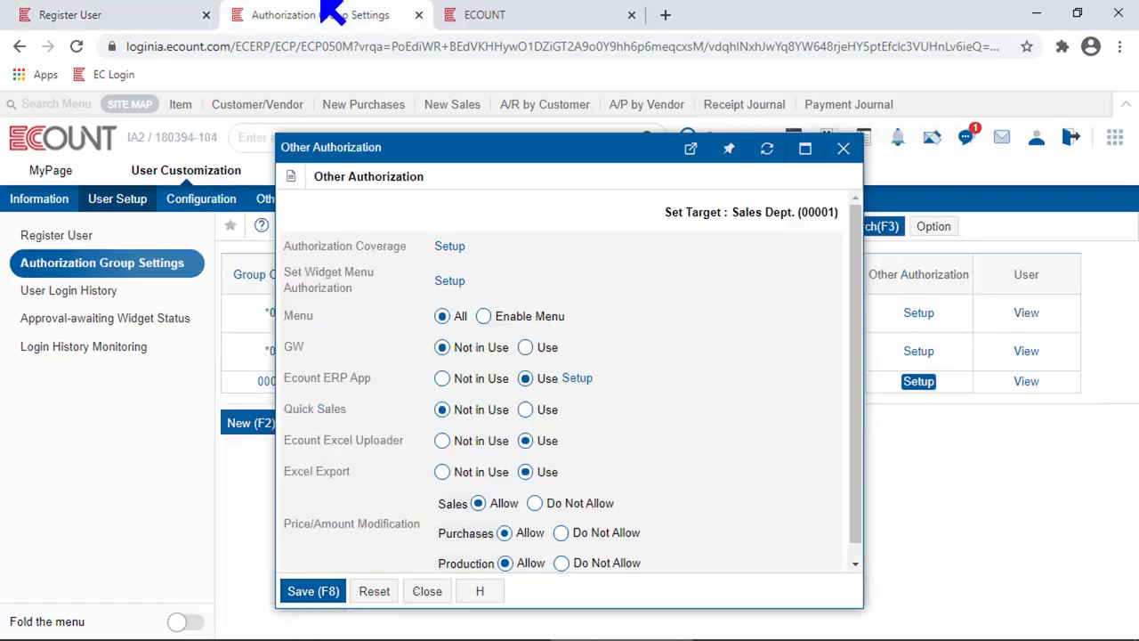
click(844, 149)
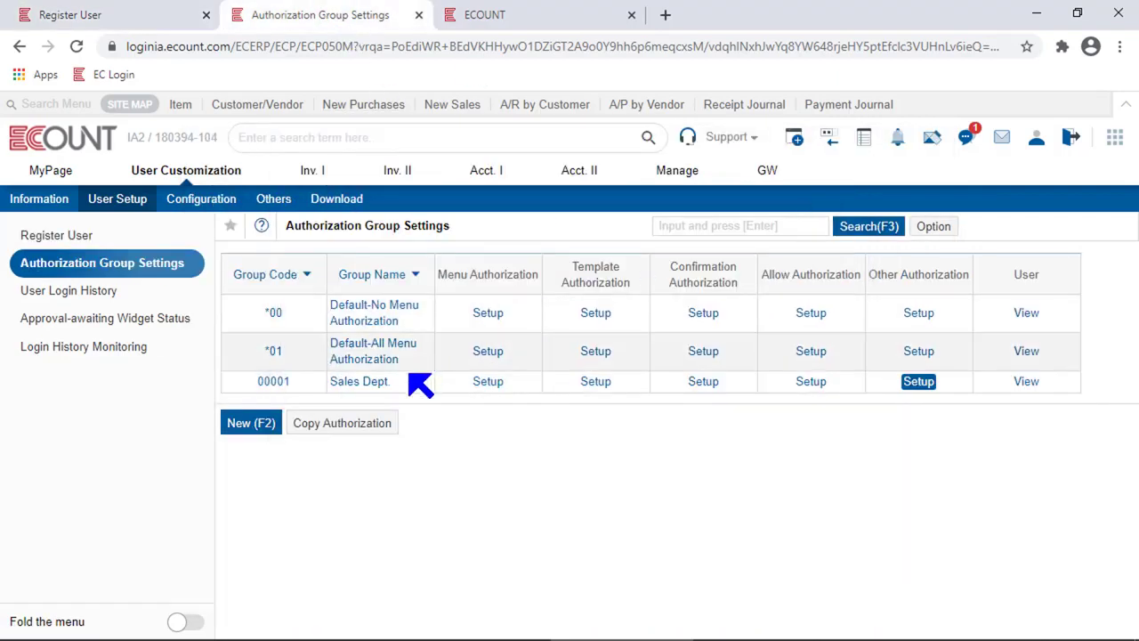
drag(419, 381, 300, 382)
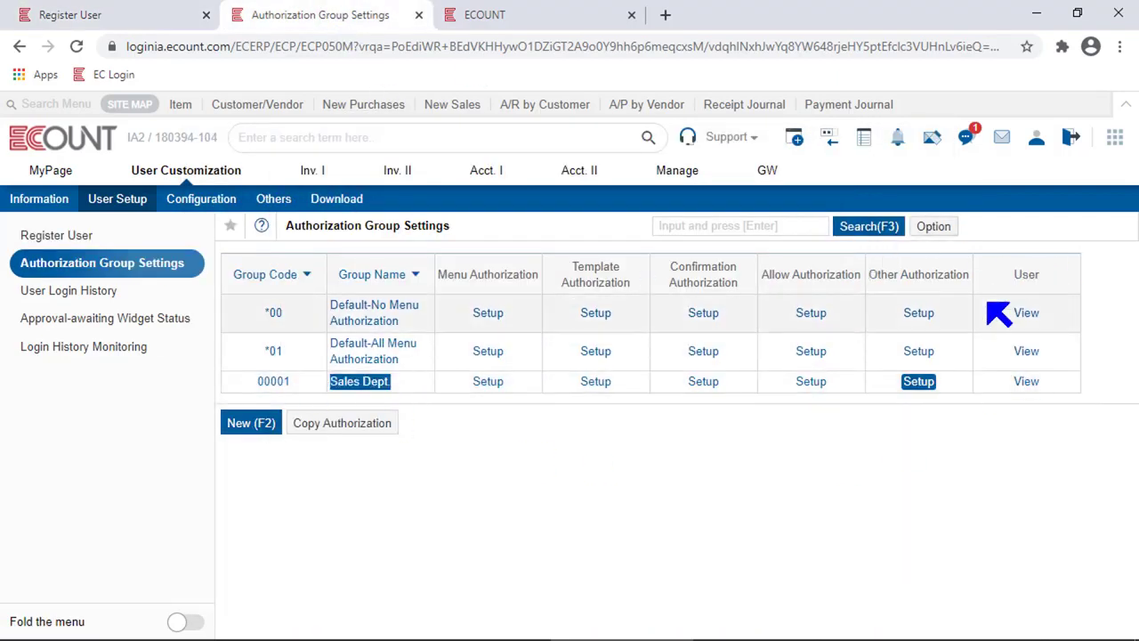
Open the user's Authorization Coverage setup and examine the All, Created and Last Modified coverage options for Inv. I.
click(114, 11)
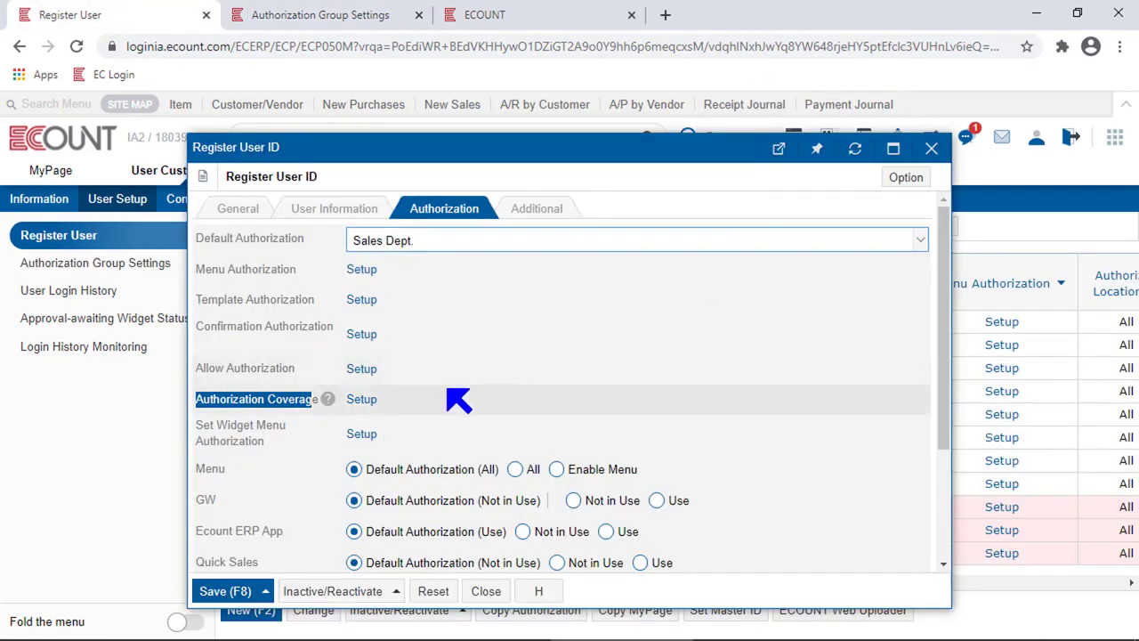
click(364, 405)
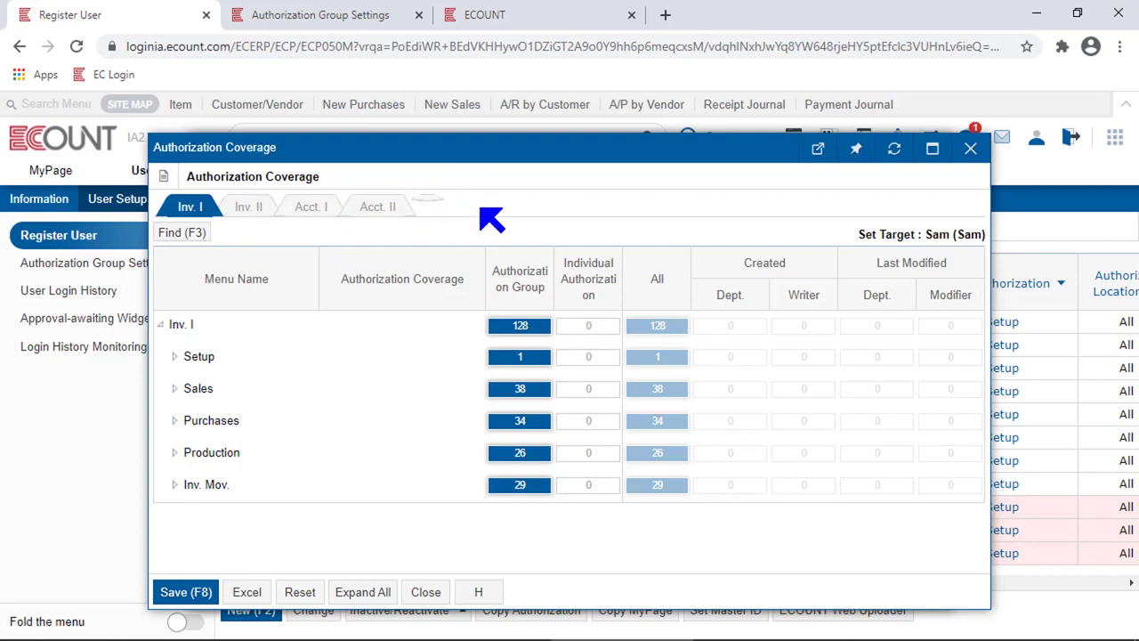
drag(970, 235, 914, 238)
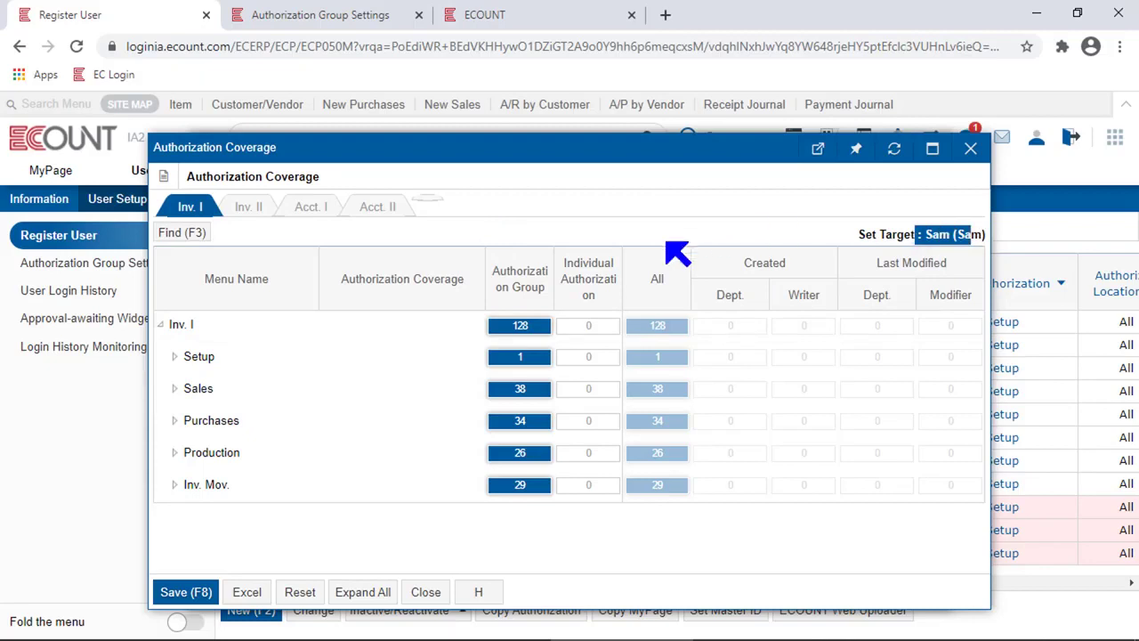
drag(670, 279, 634, 284)
drag(802, 258, 705, 261)
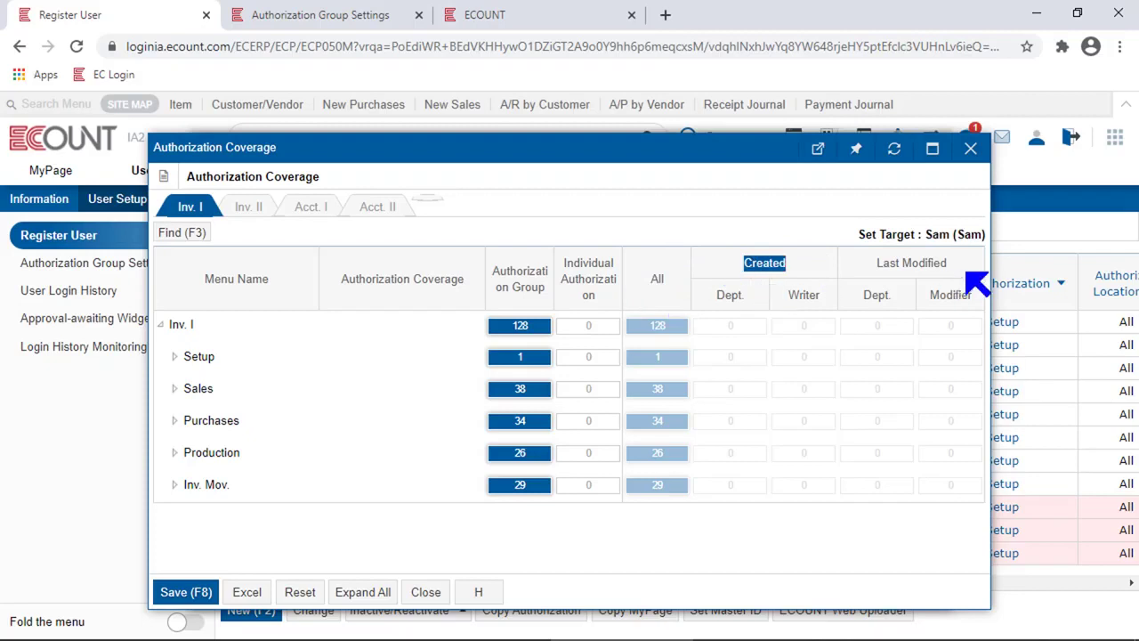
drag(968, 265, 842, 264)
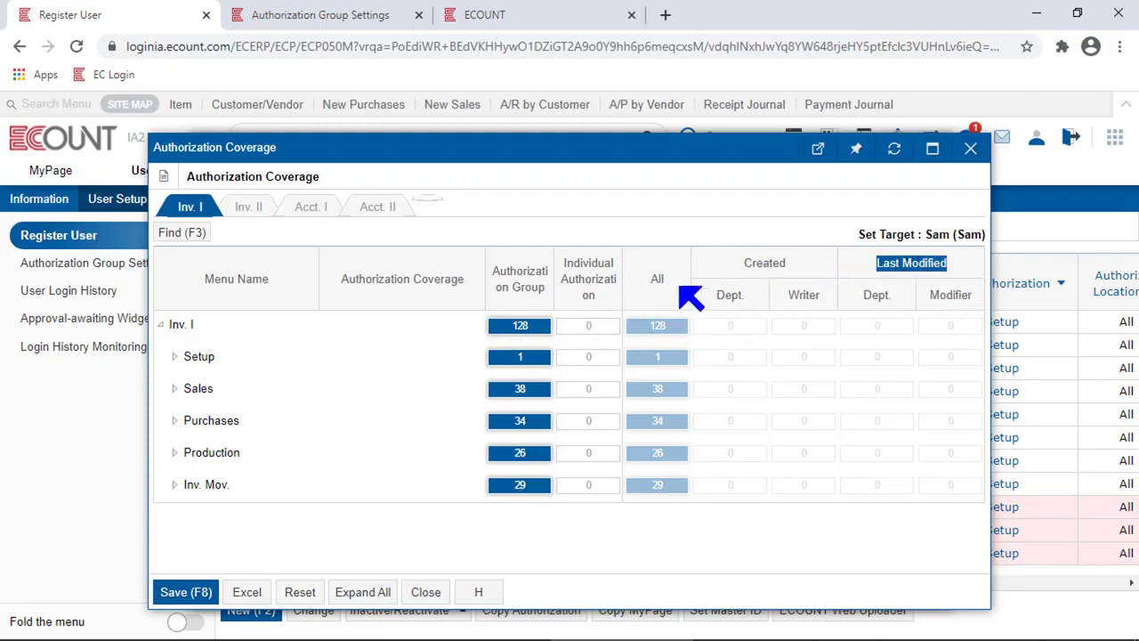
drag(686, 297, 647, 284)
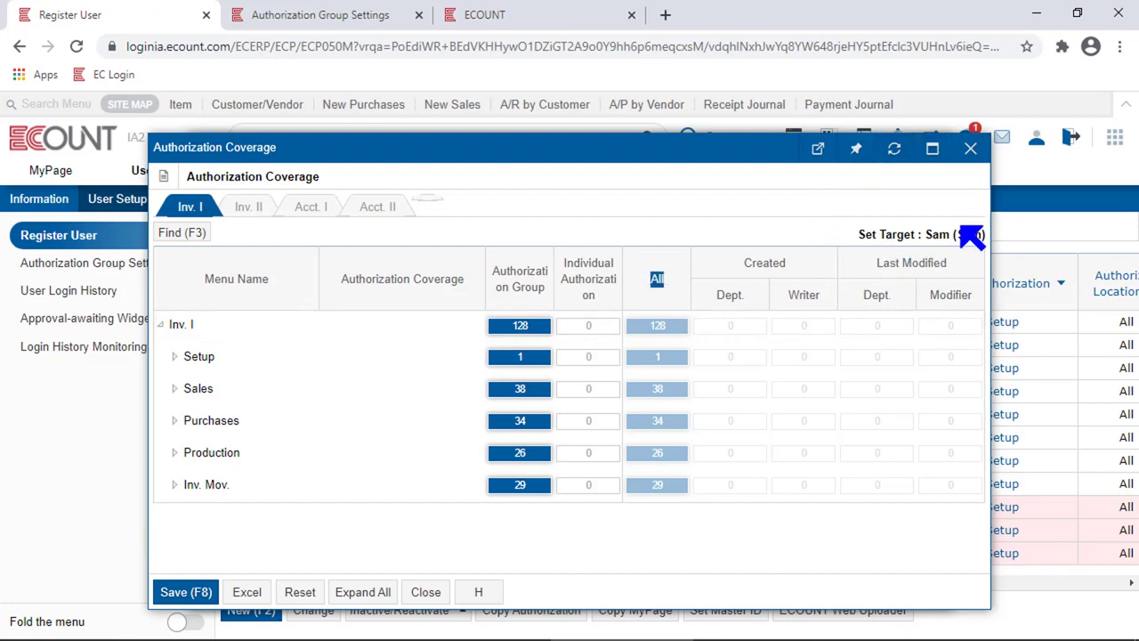
drag(787, 264, 748, 269)
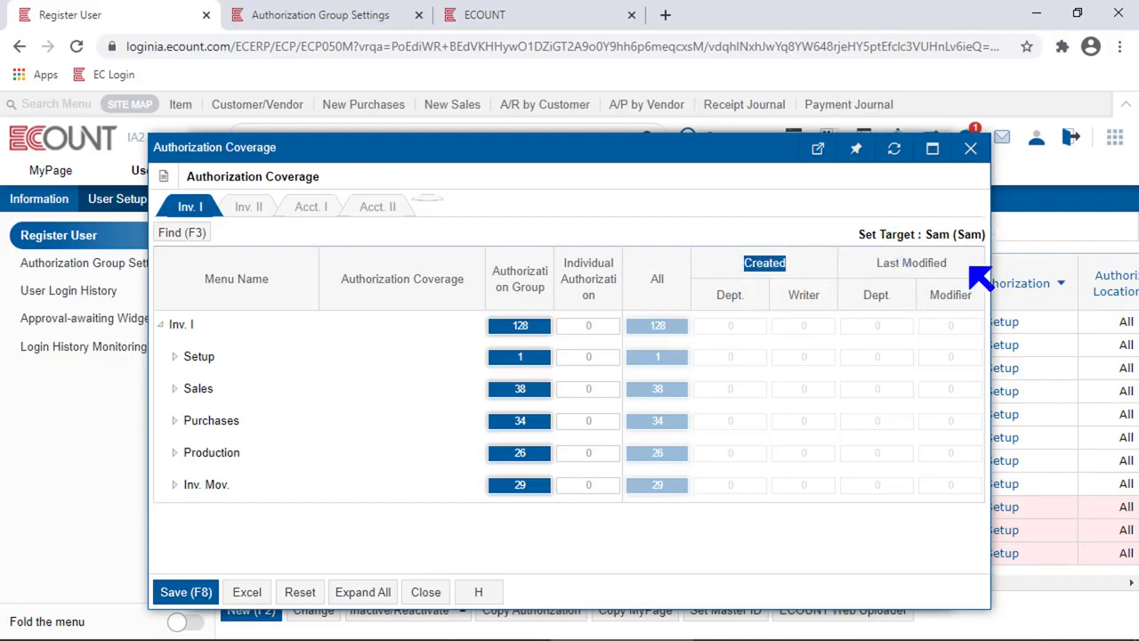
triple_click(911, 263)
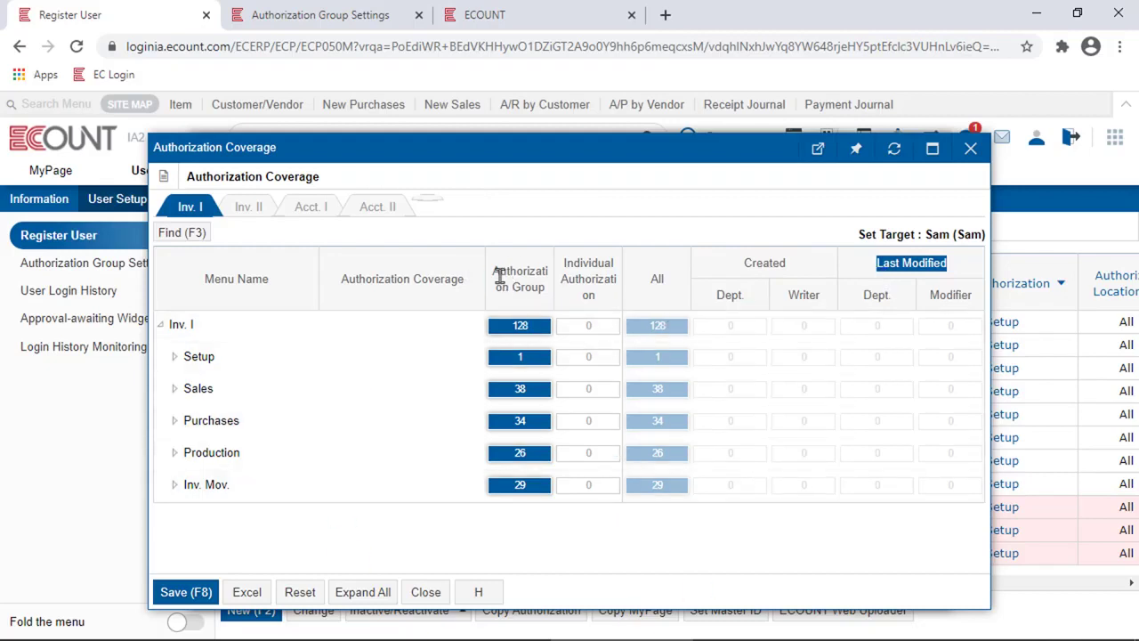
Switch the Sales menus under Inv. I from Authorization Group to Individual Authorization.
drag(497, 271, 539, 302)
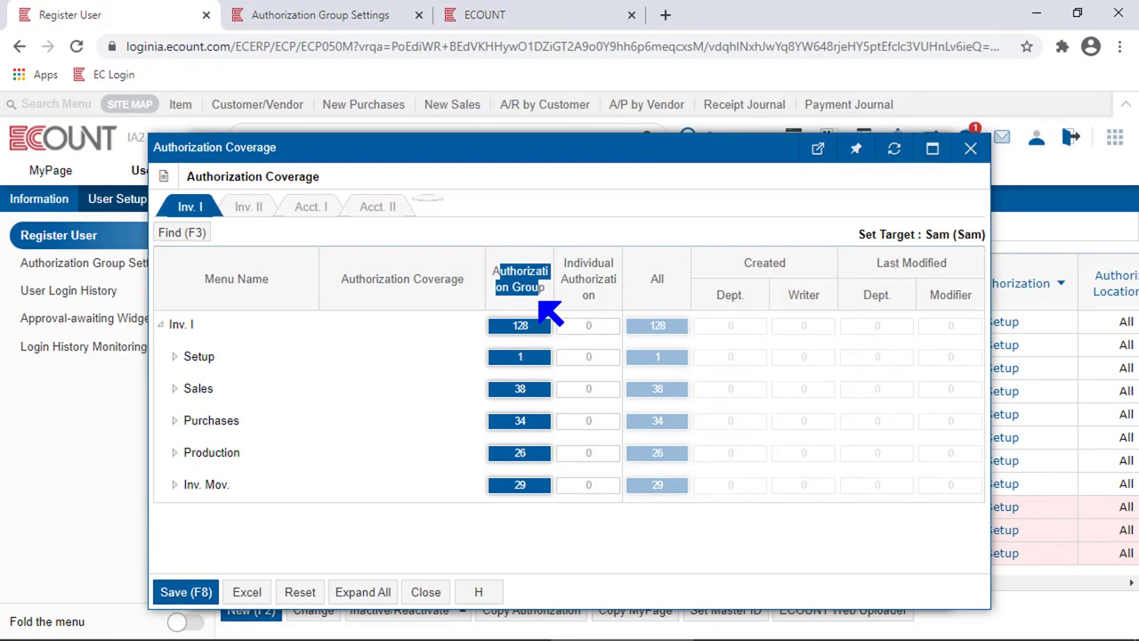
drag(611, 300, 564, 264)
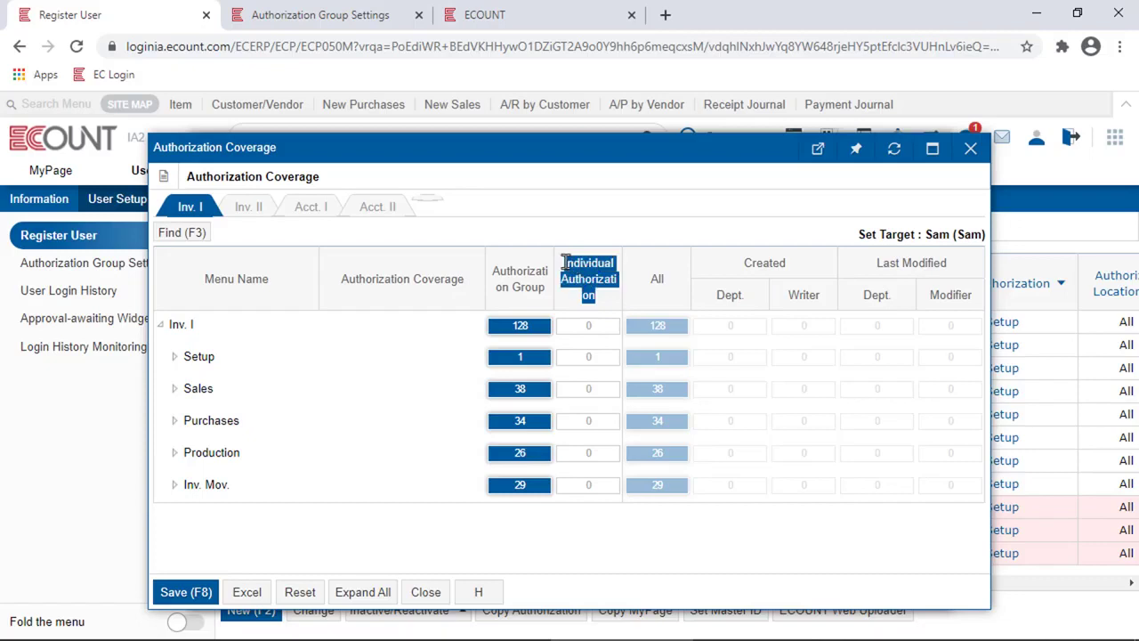
click(585, 394)
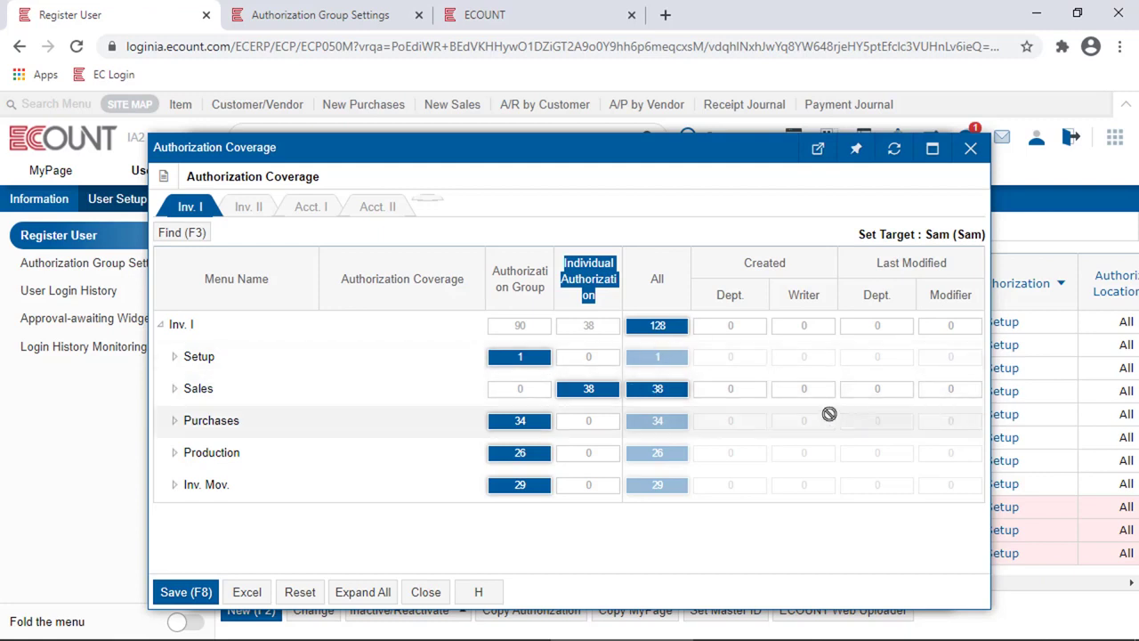
Set the Sales menus' authorization coverage to Created by Dept. for the target user.
drag(790, 266, 735, 264)
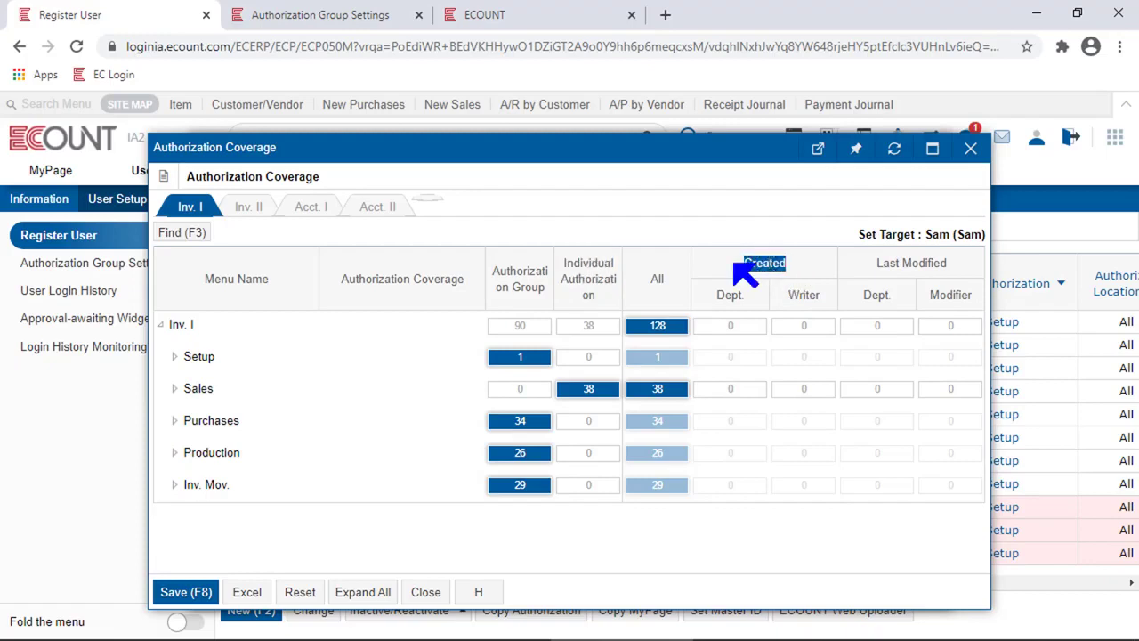
click(730, 391)
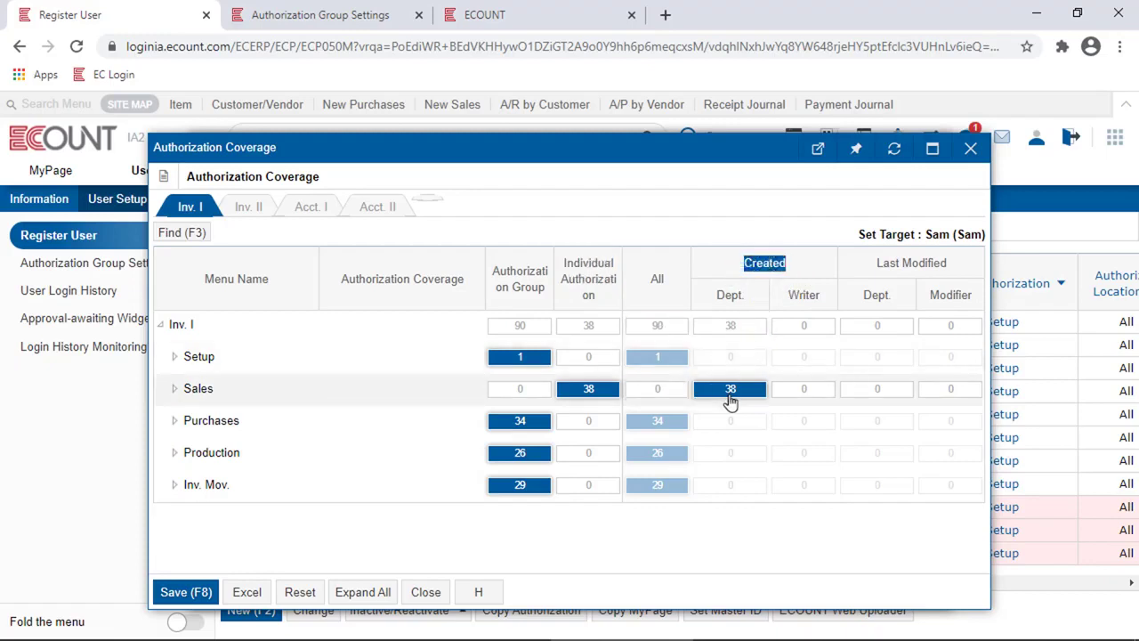
drag(972, 234, 908, 233)
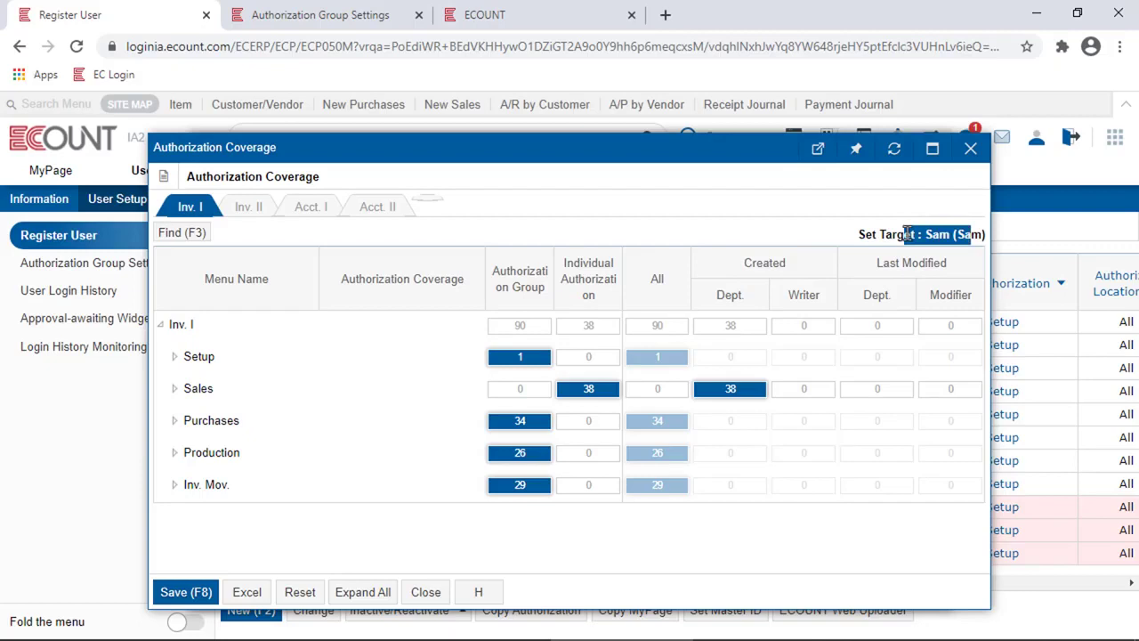
drag(757, 298, 716, 299)
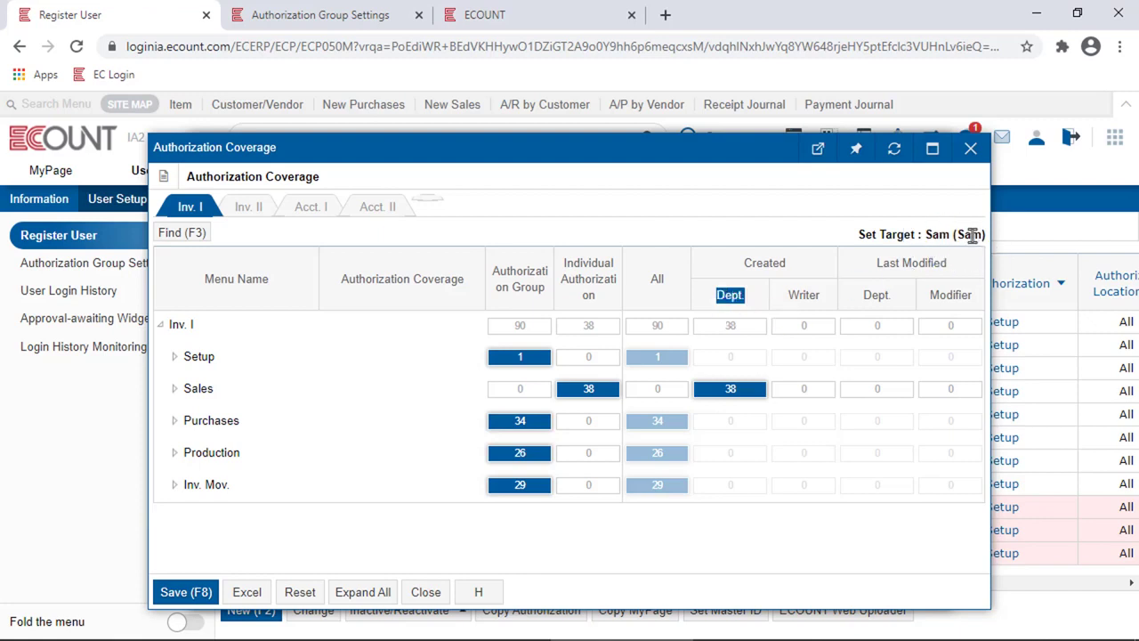
Set the Sales menus' authorization coverage to Created by Writer for the target user.
click(821, 398)
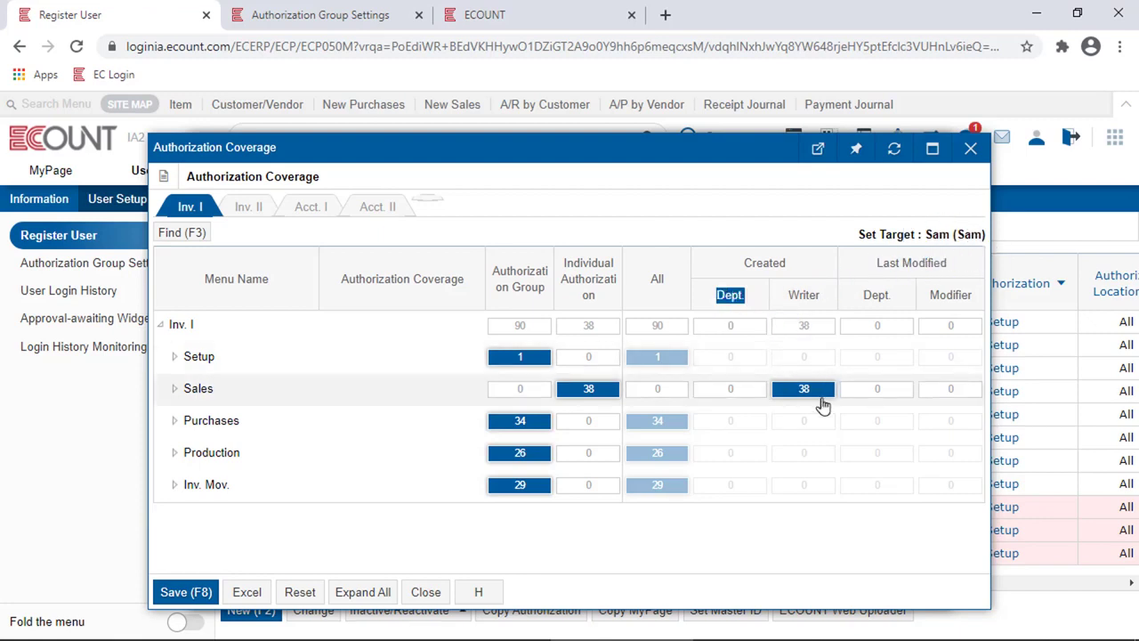
drag(971, 235, 892, 239)
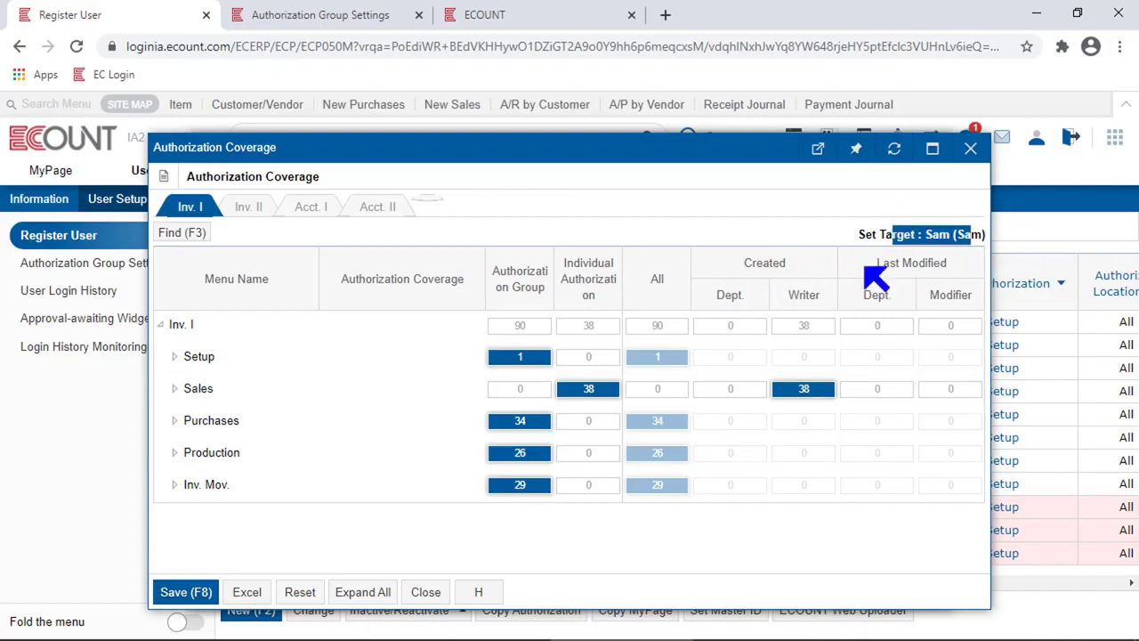
Set the Sales menus' authorization coverage to Last Modified by Dept. only, clearing Created by Writer.
drag(835, 300, 790, 300)
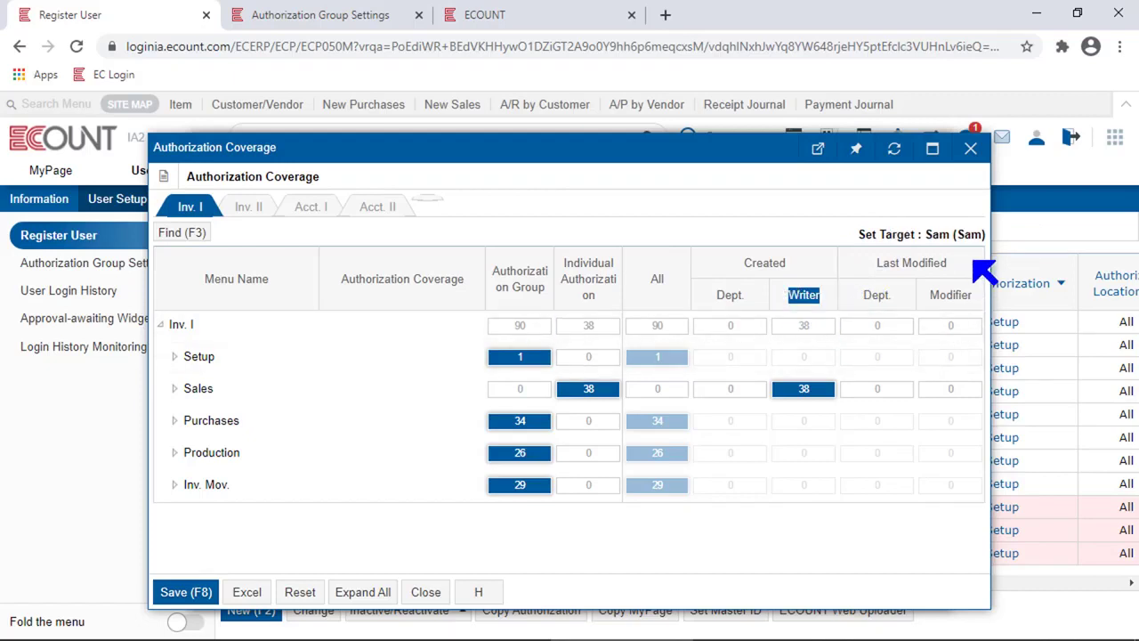
drag(979, 263, 865, 265)
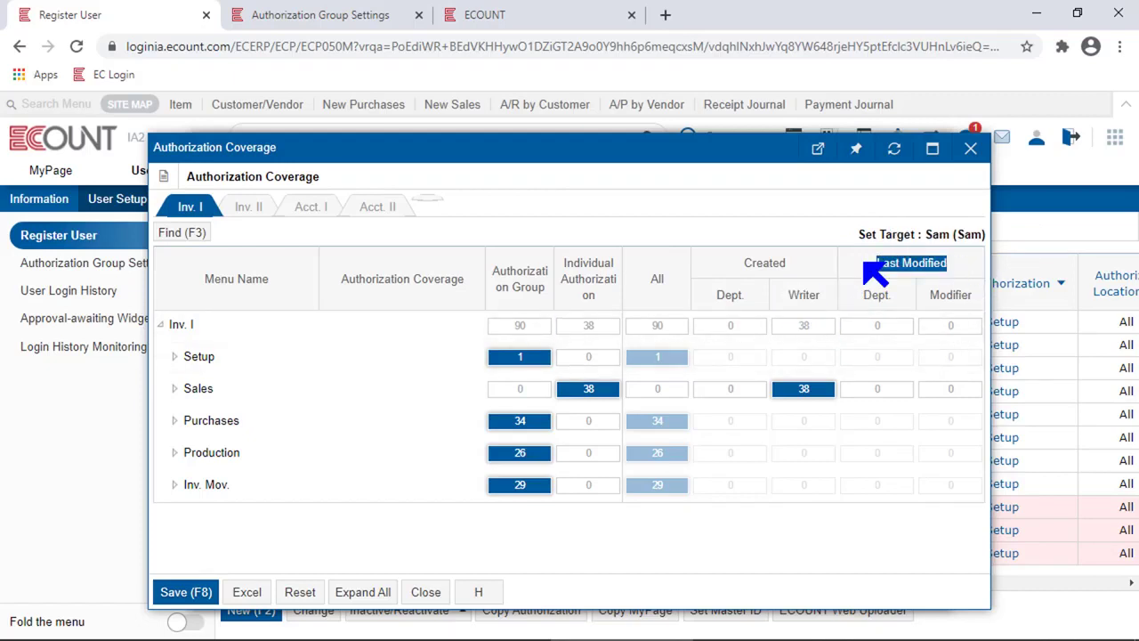
click(877, 392)
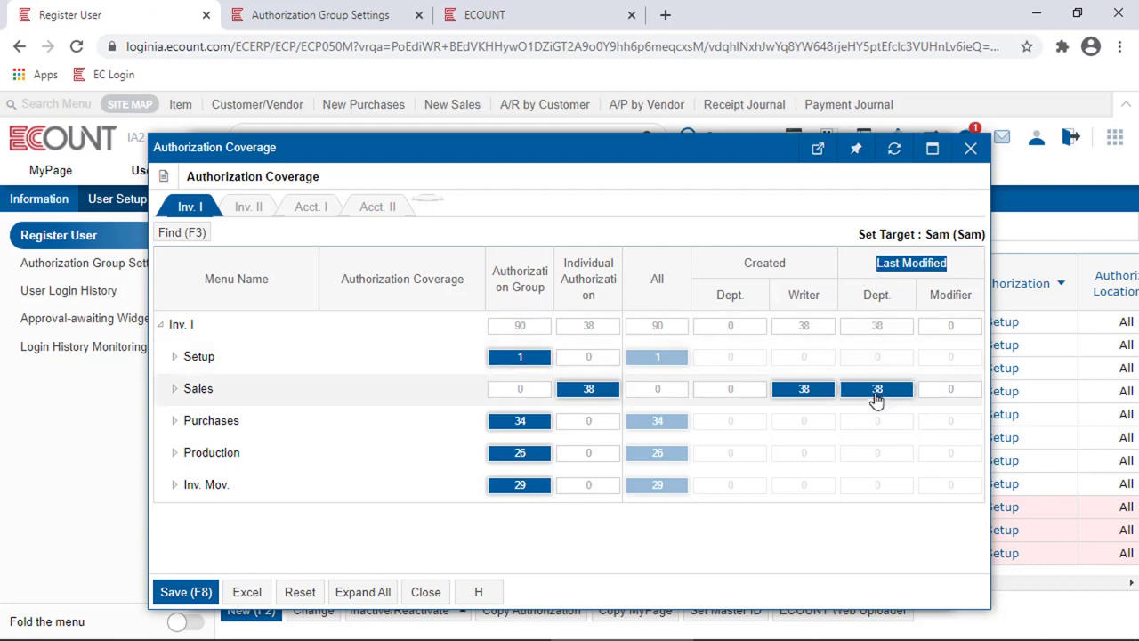
click(812, 391)
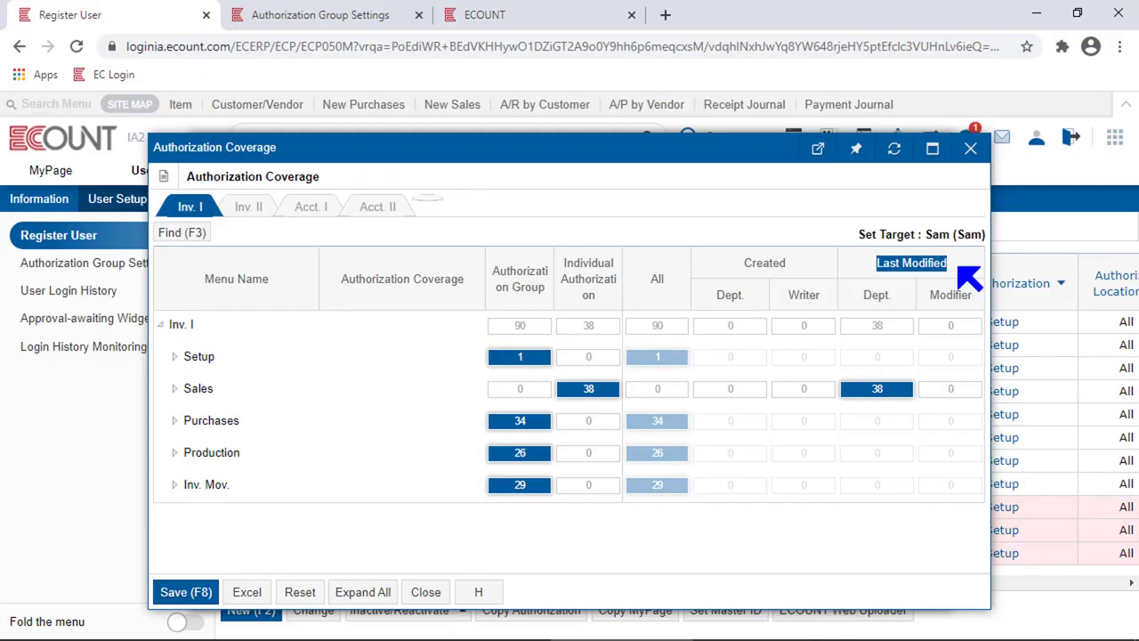
Set the Sales menus' authorization coverage to Last Modified by Modifier and review the Created and Last Modified options.
click(965, 397)
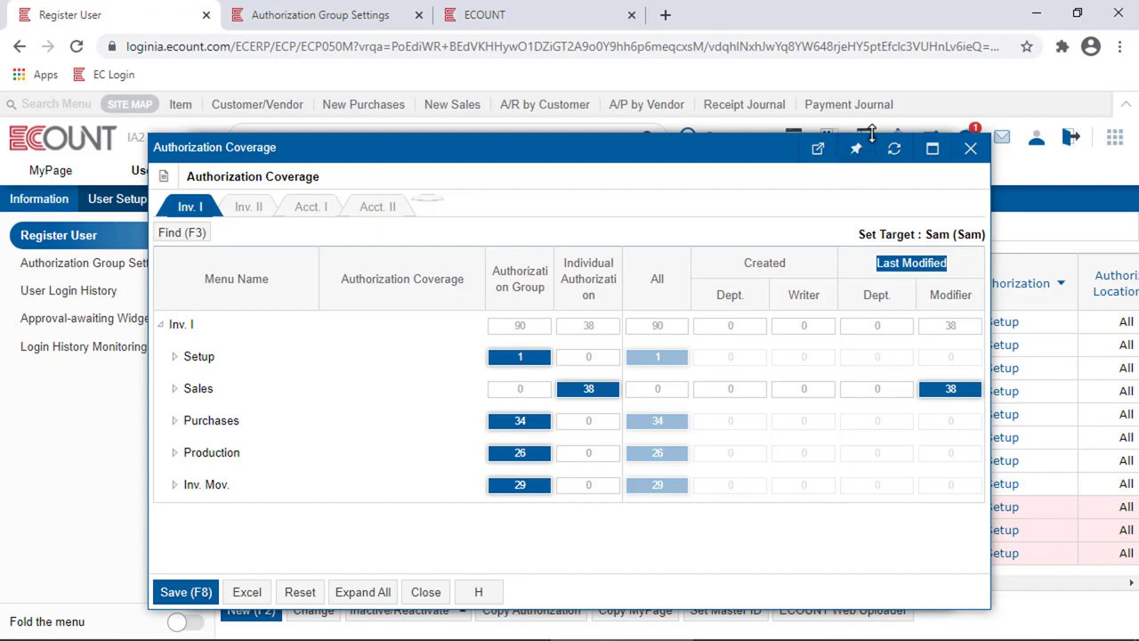
drag(801, 264, 737, 267)
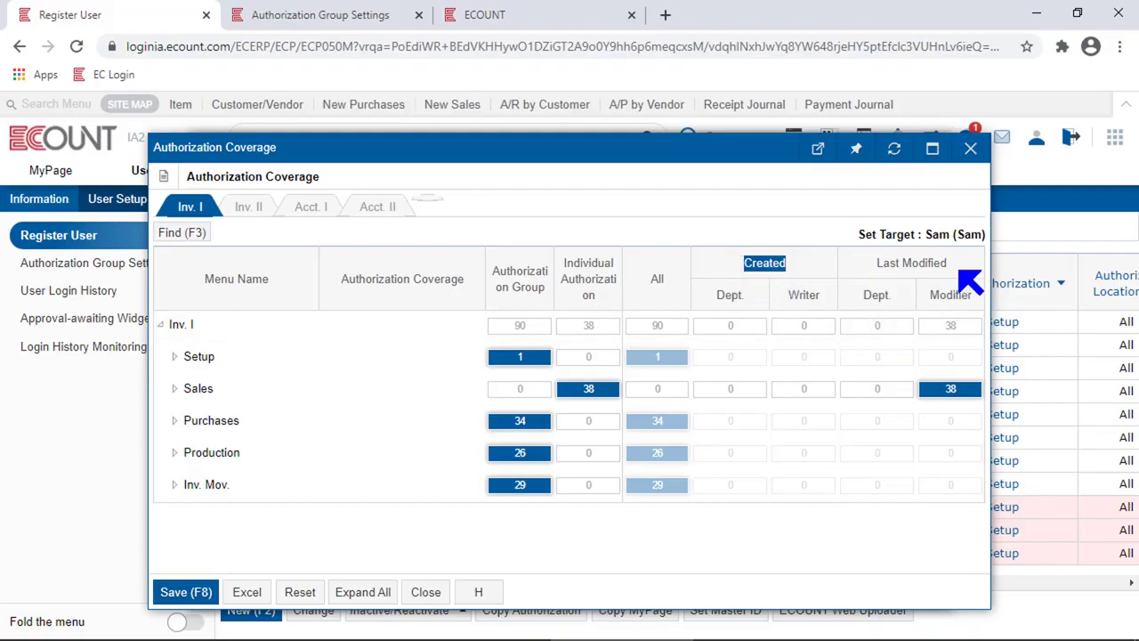
drag(960, 271, 864, 267)
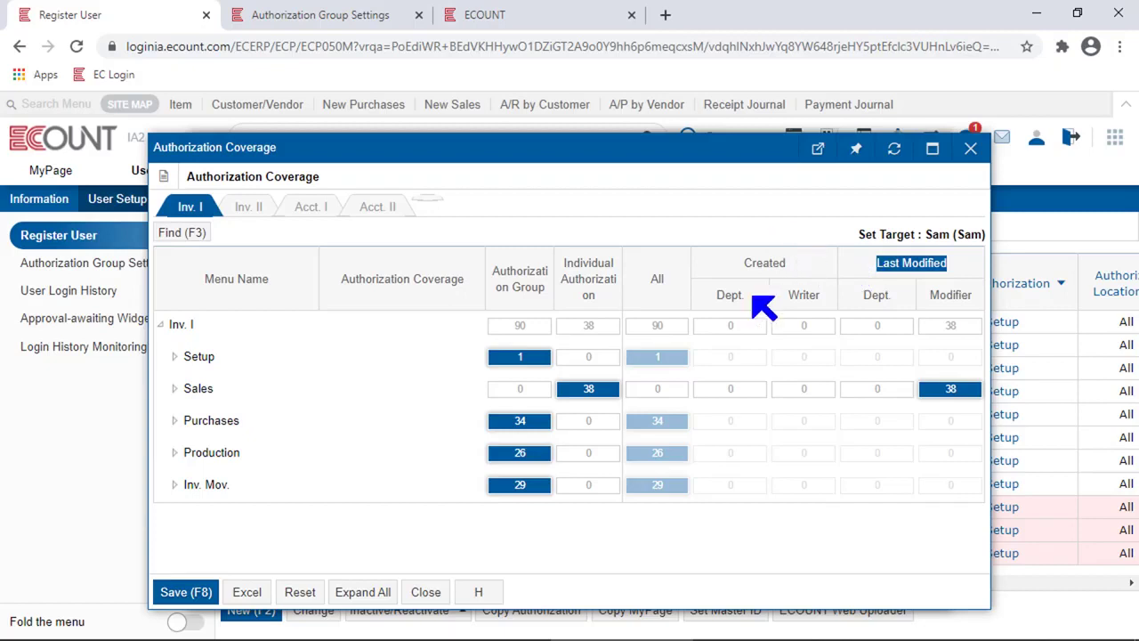
drag(764, 307, 720, 308)
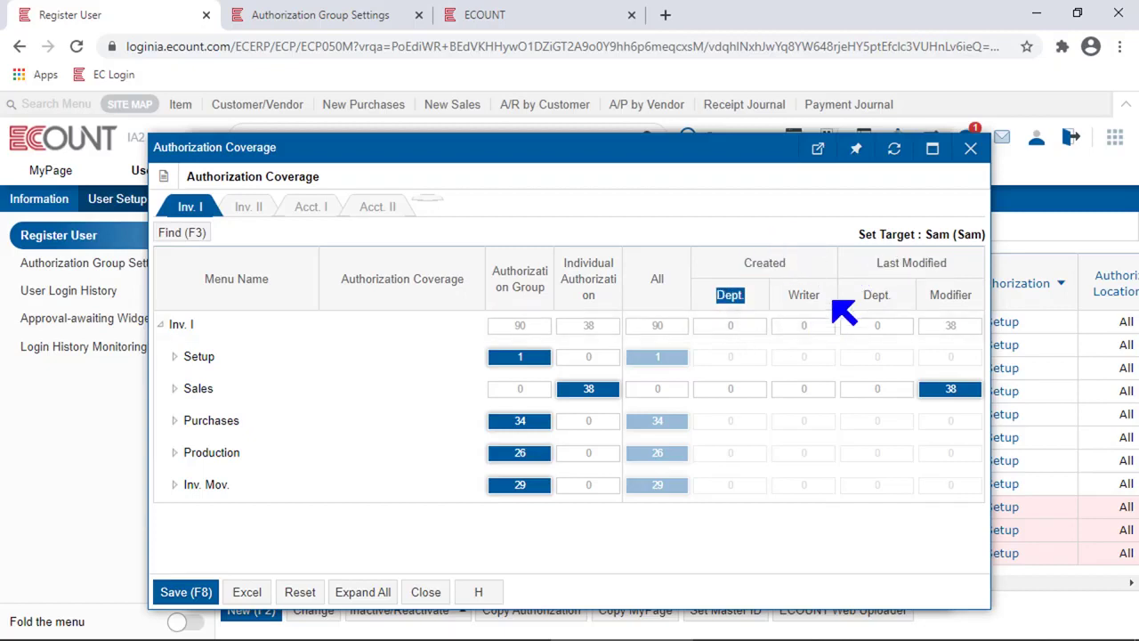
drag(832, 300, 788, 298)
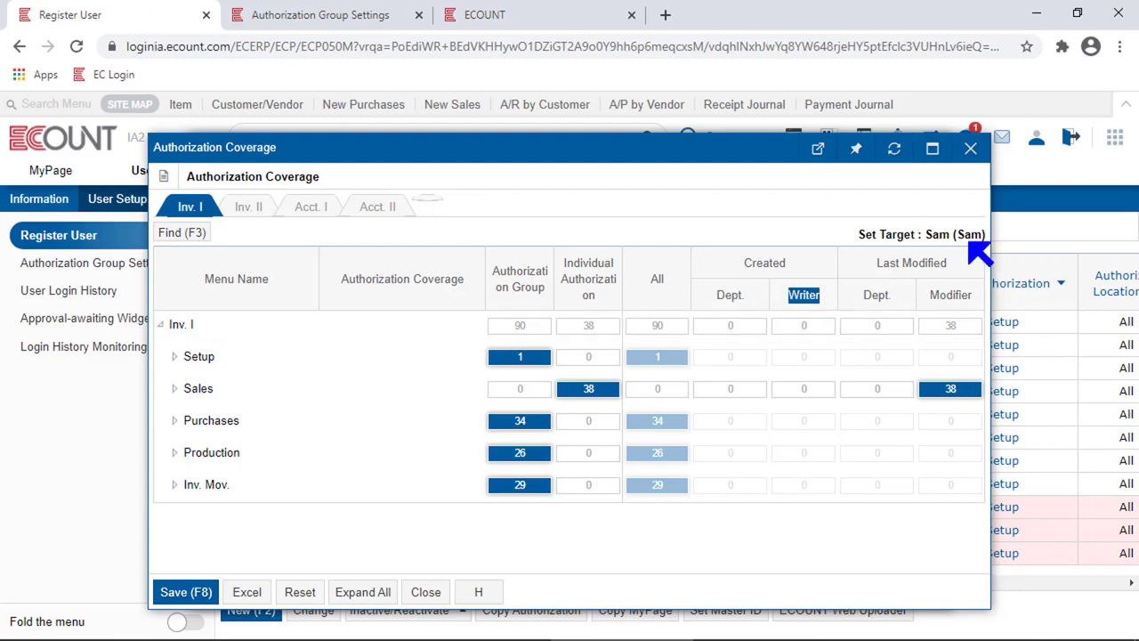
Return the Sales menus to Authorization Group and switch only Sales List's Slip View Range to Individual Authorization.
click(544, 400)
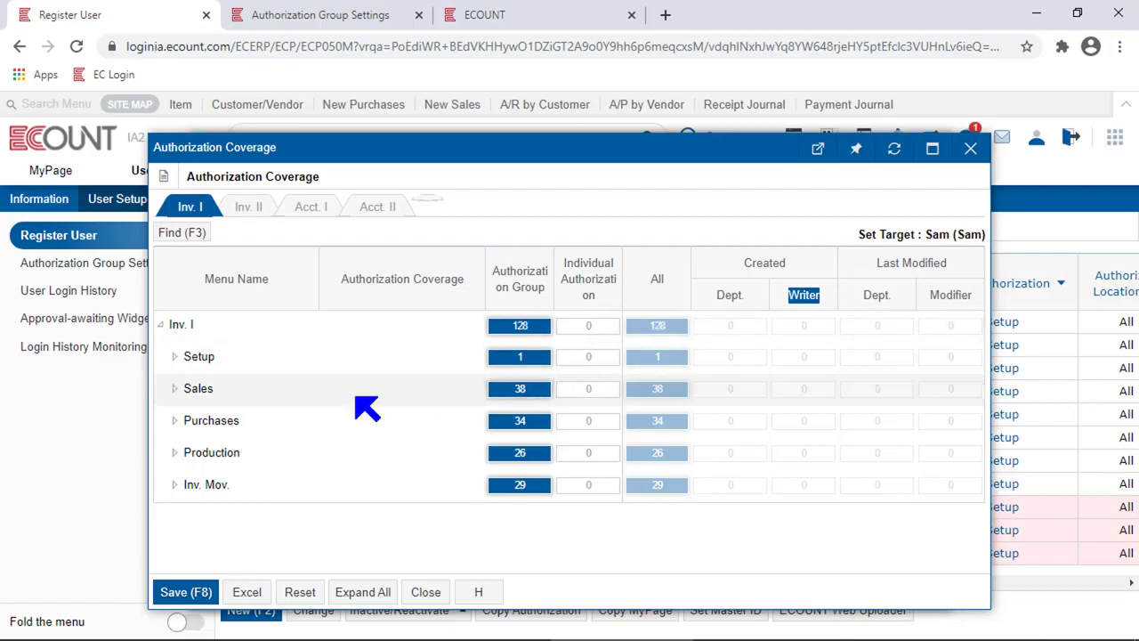
click(198, 401)
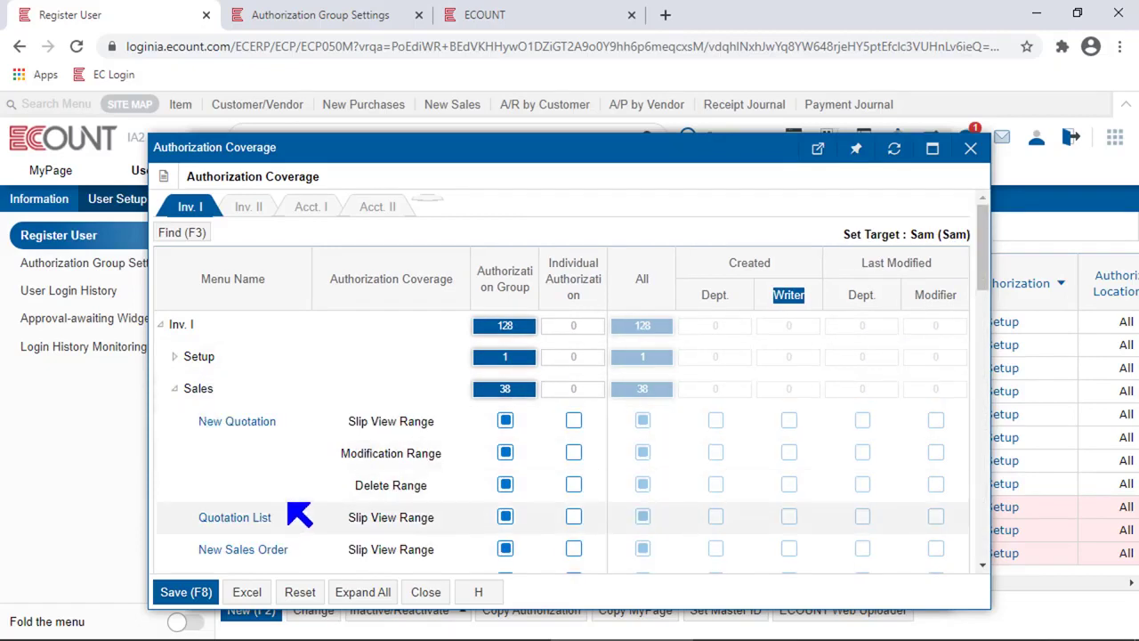
scroll(306, 485, down, 3)
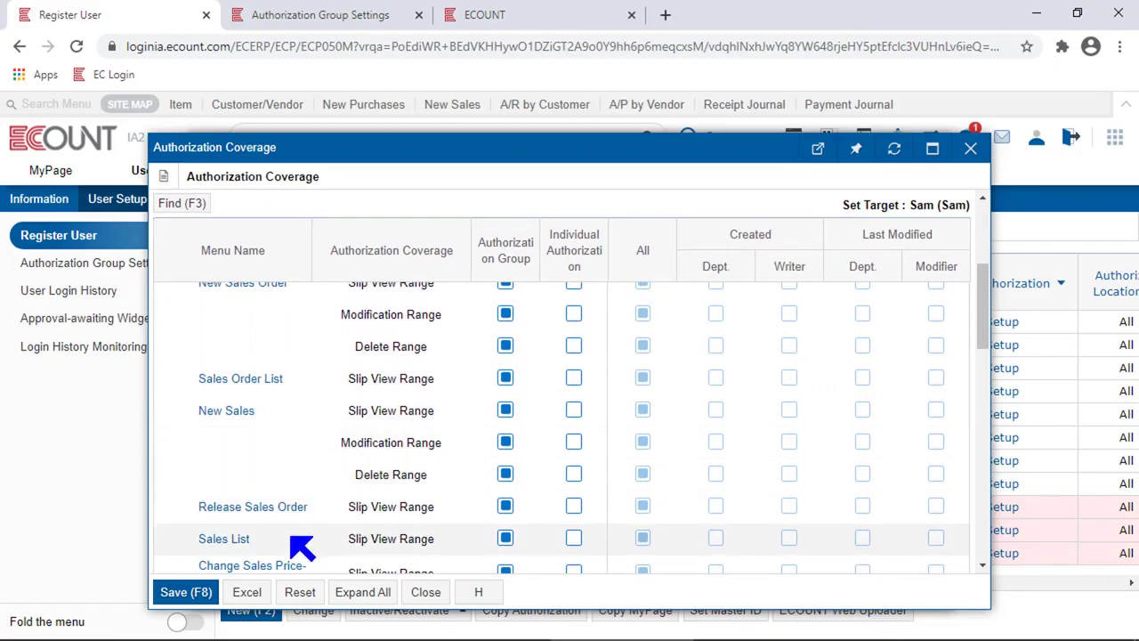
click(573, 539)
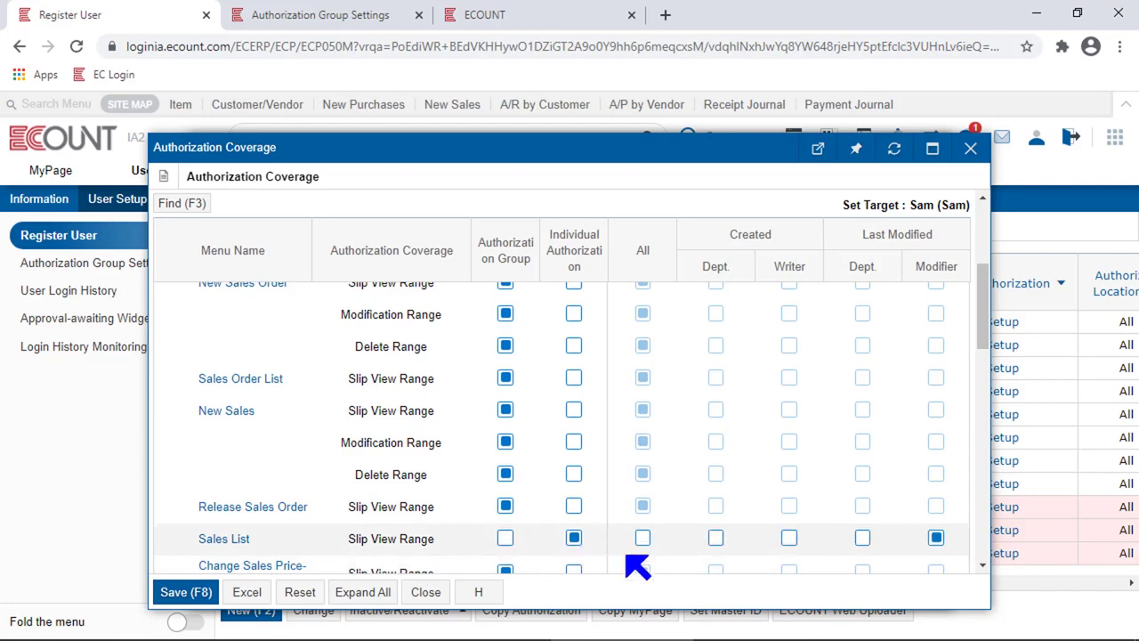
Set Sales List's Slip View Range to Created by Dept. and Last Modified by Dept., and save the authorization coverage.
double_click(735, 234)
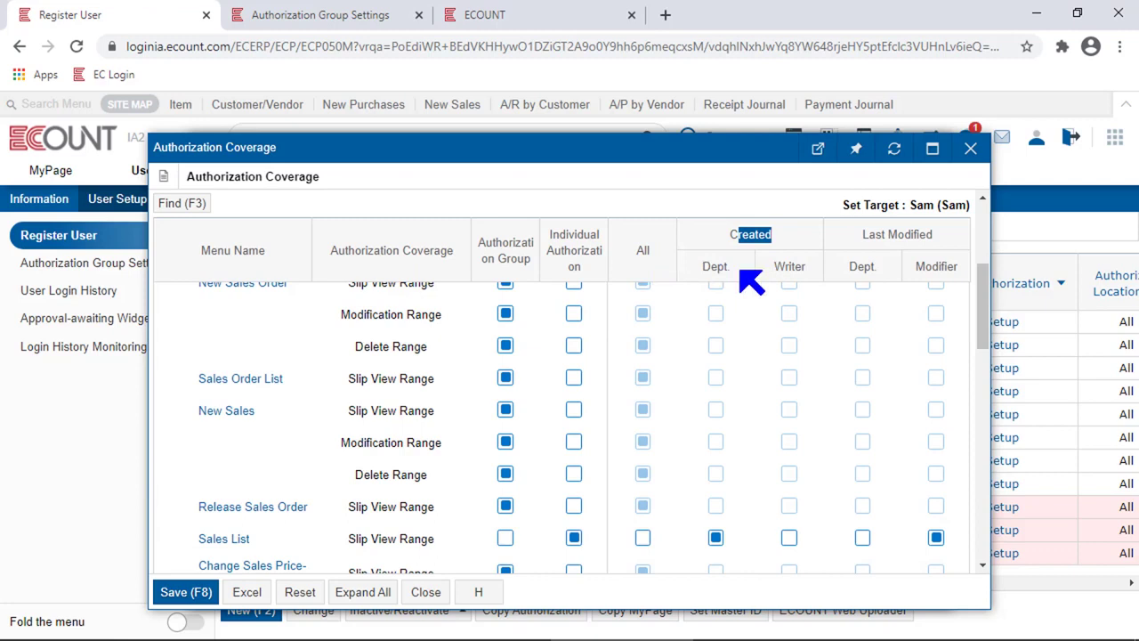
drag(970, 254, 846, 237)
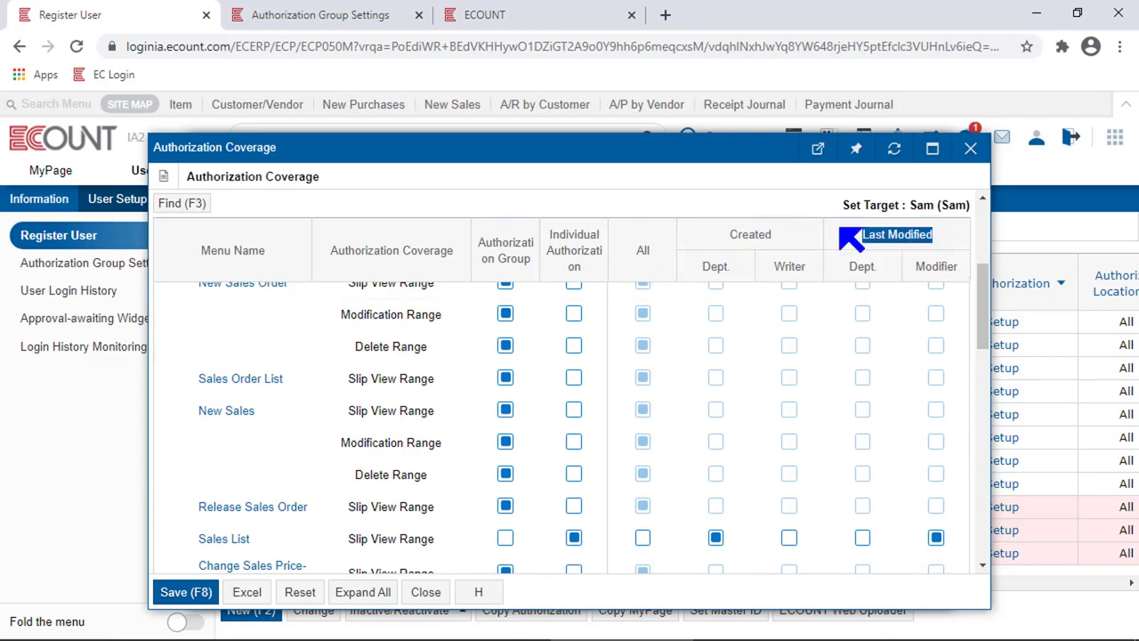
click(862, 537)
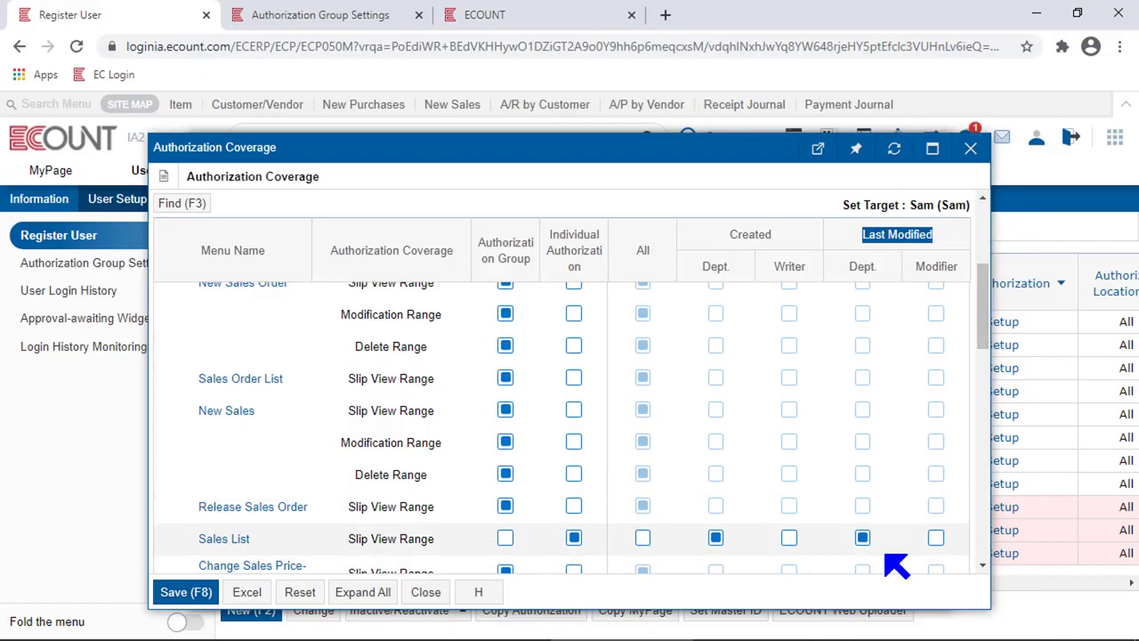
double_click(860, 268)
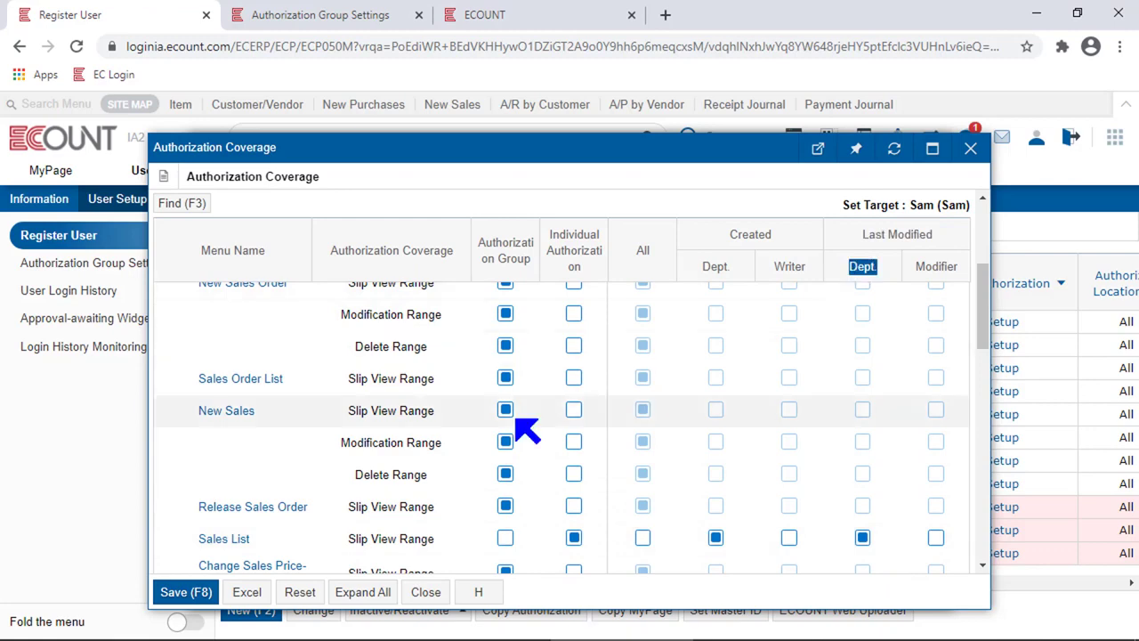
click(186, 593)
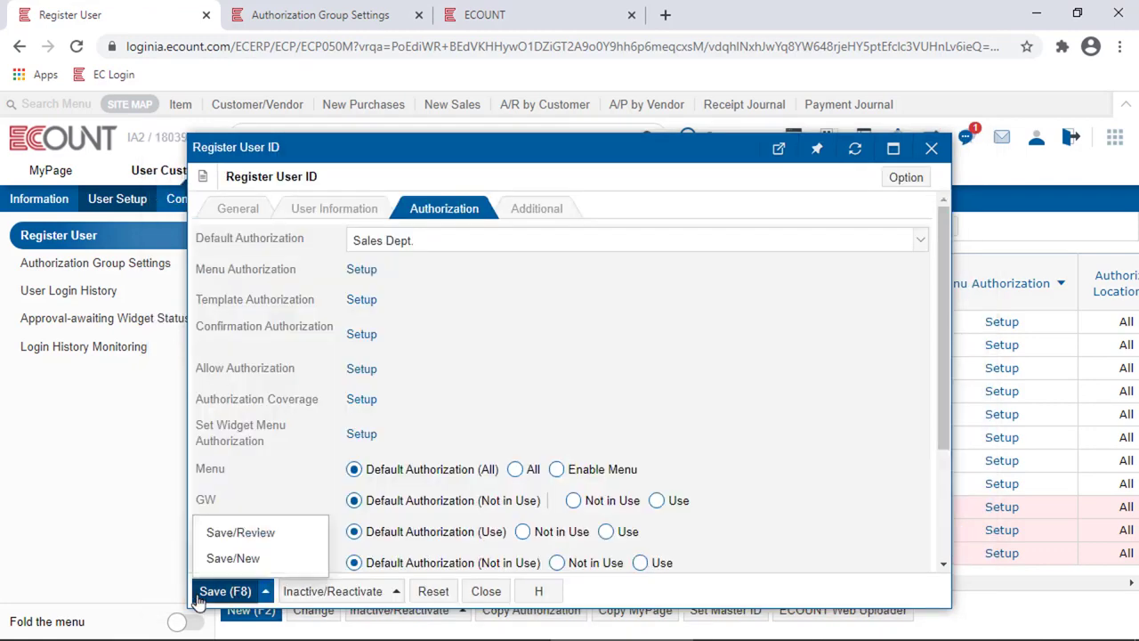
Assign the HR department to the user in the User Information settings.
click(355, 210)
scroll(348, 373, down, 3)
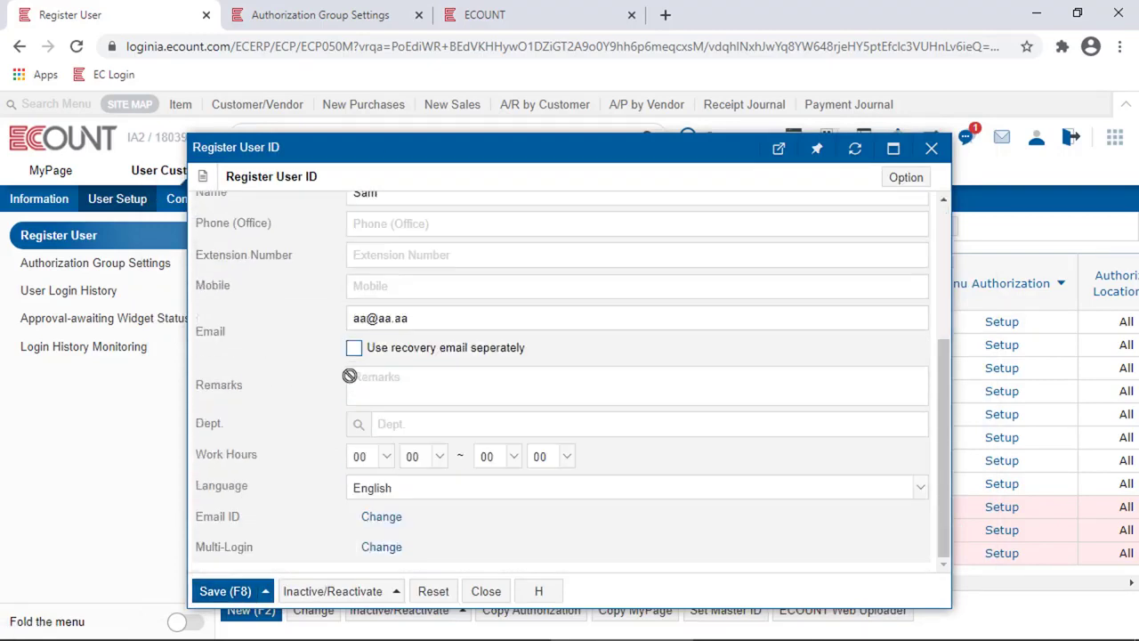
drag(308, 419, 200, 425)
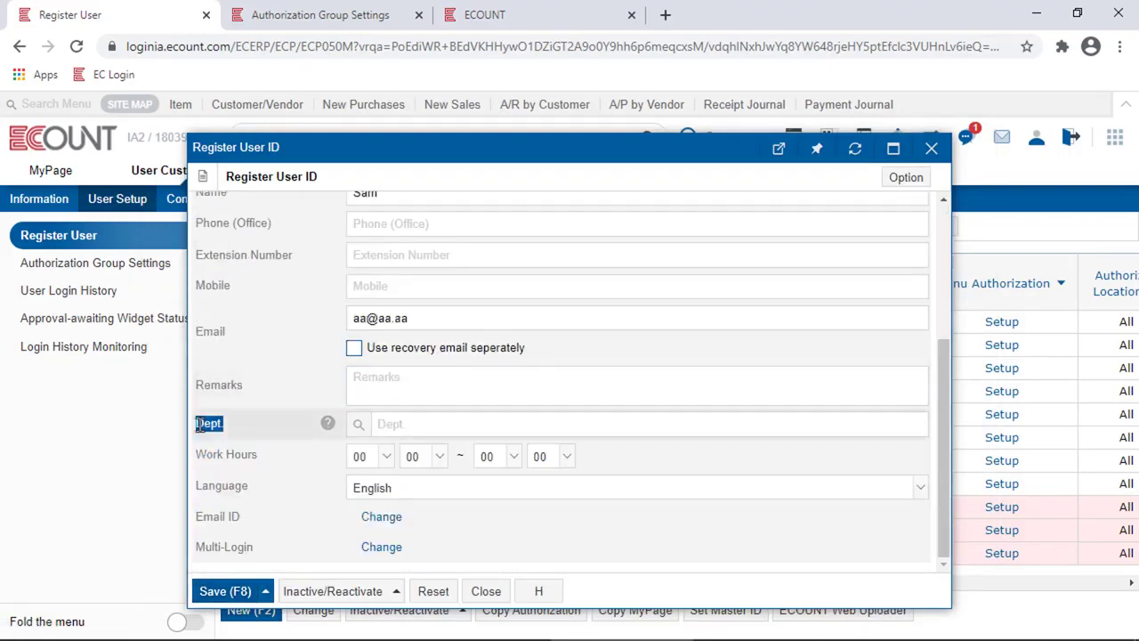
click(358, 424)
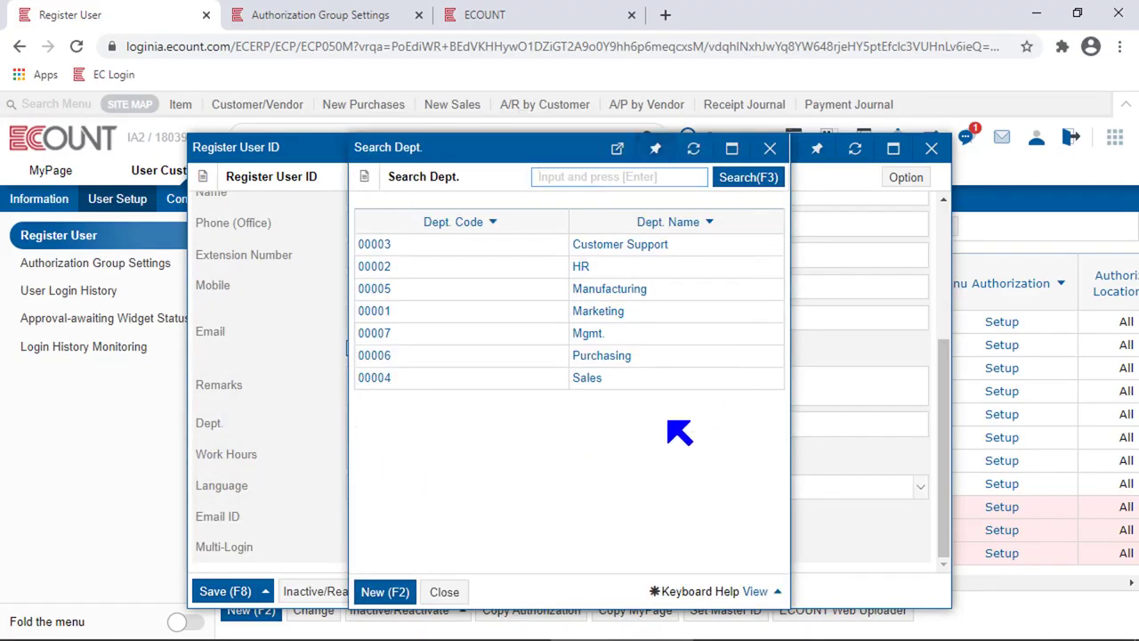
click(580, 267)
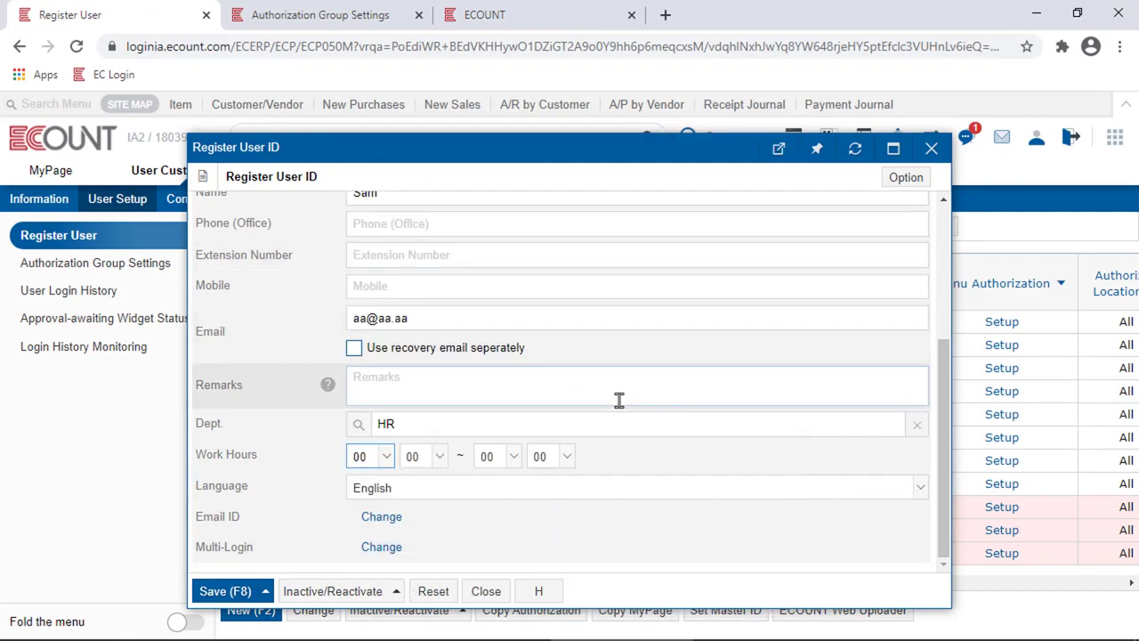
scroll(619, 400, up, 3)
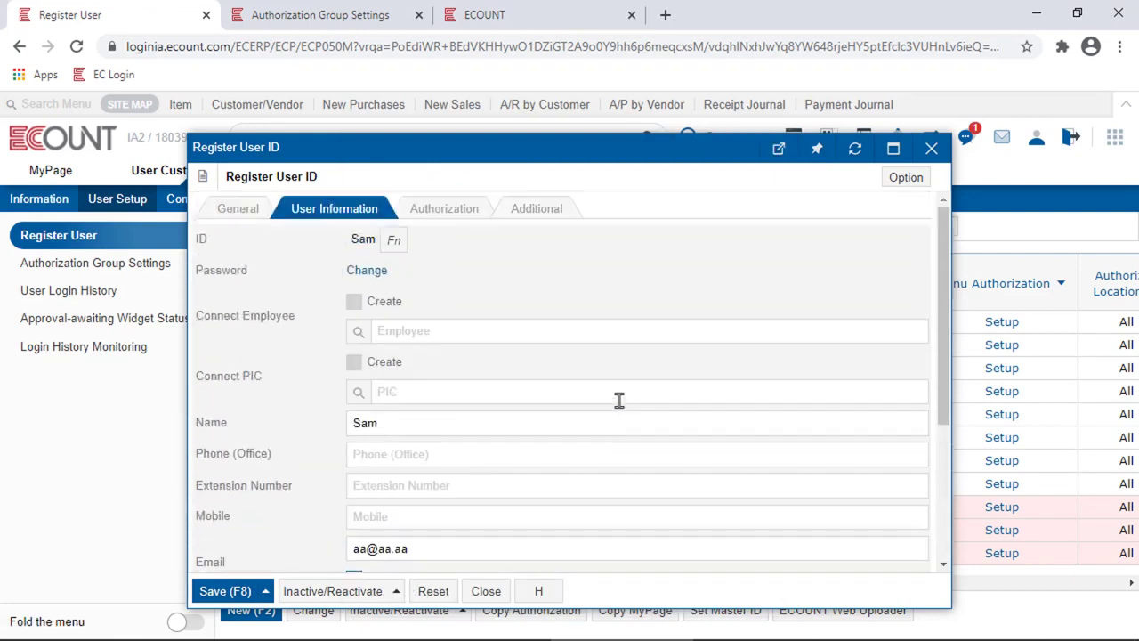
Open the Set Widget Menu Authorization setup from the user's Authorization settings.
click(454, 217)
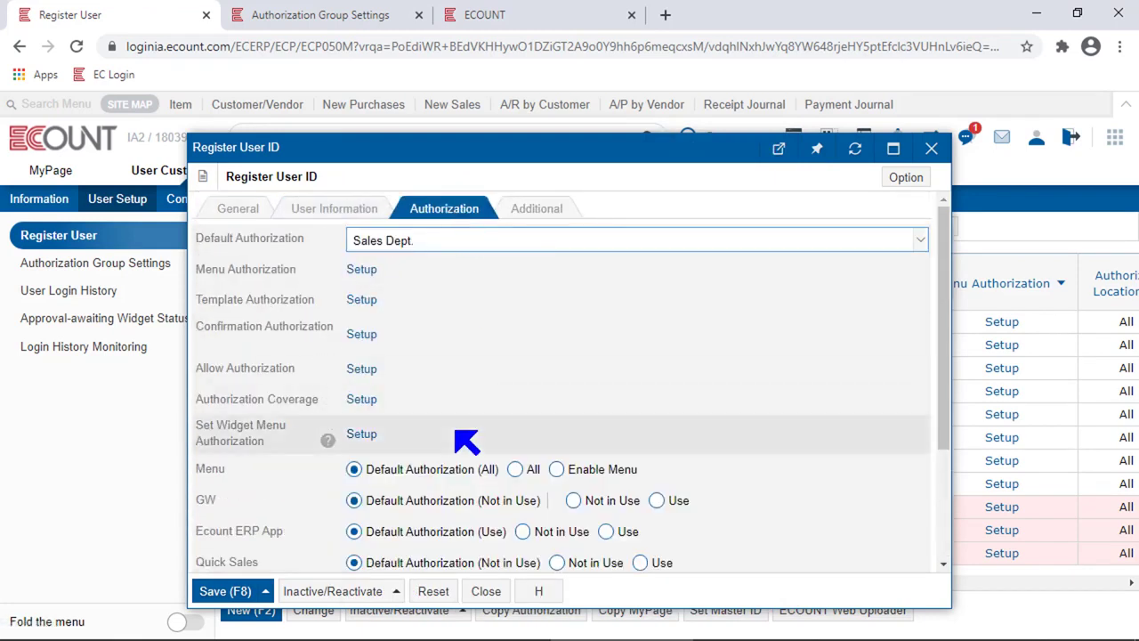
drag(267, 442, 217, 426)
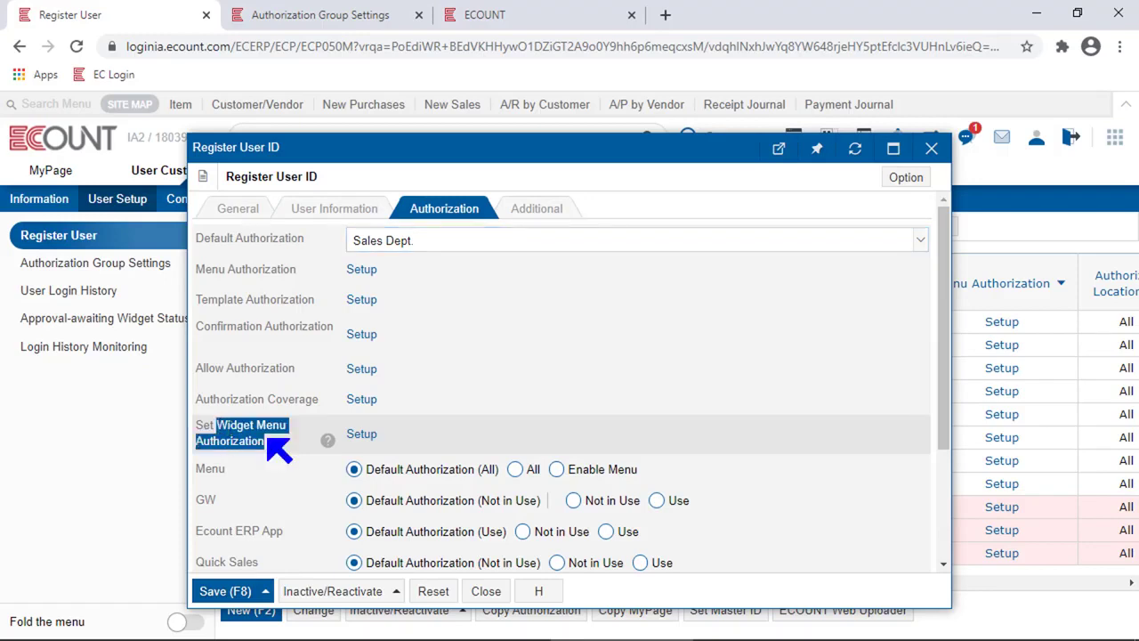
click(361, 435)
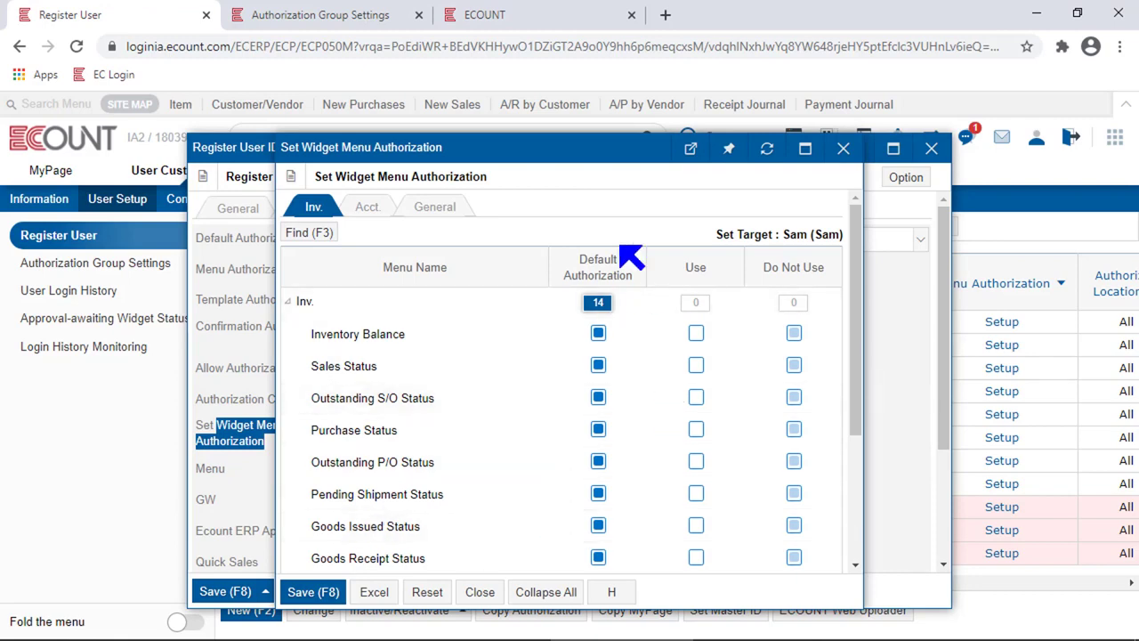
drag(488, 176, 327, 176)
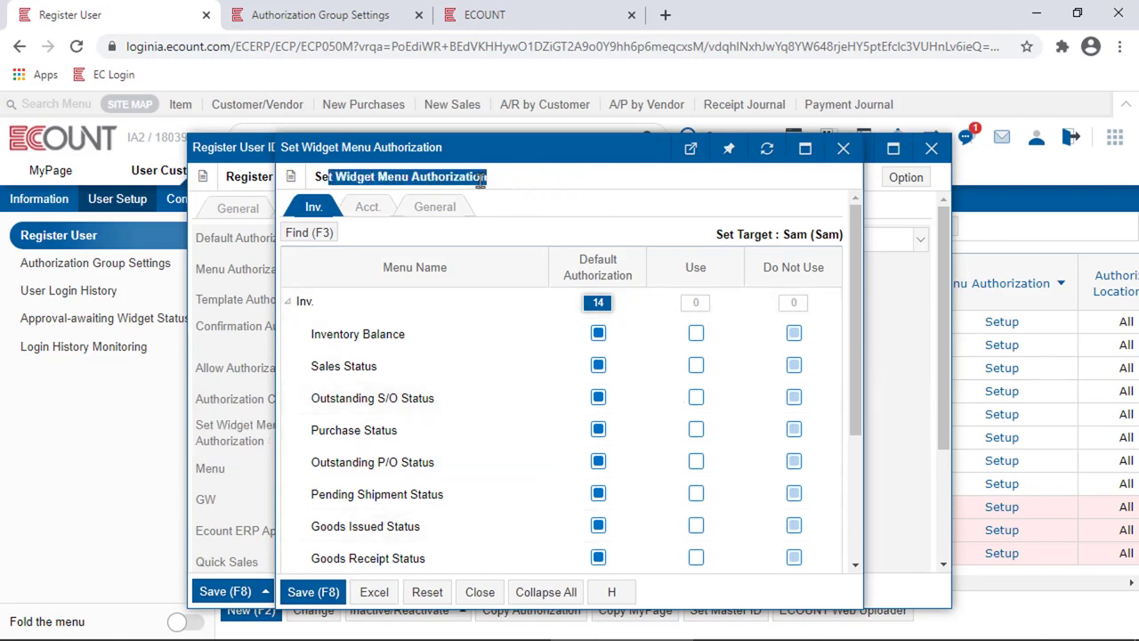
Switch to the target user's ECOUNT session and check the logged-in user's profile.
click(567, 13)
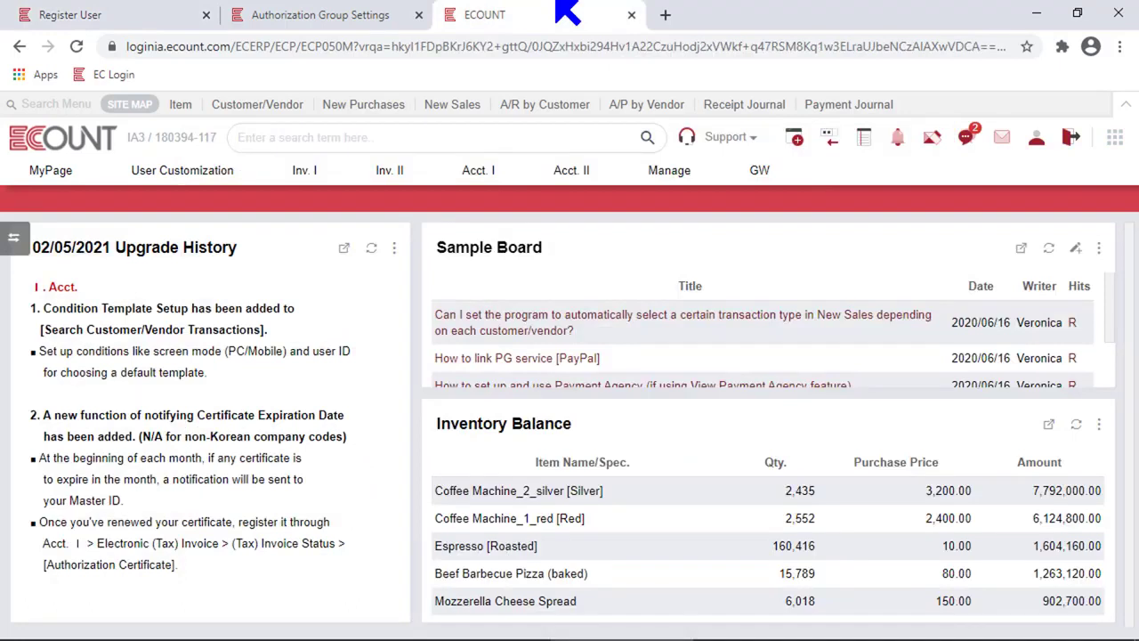
click(1034, 136)
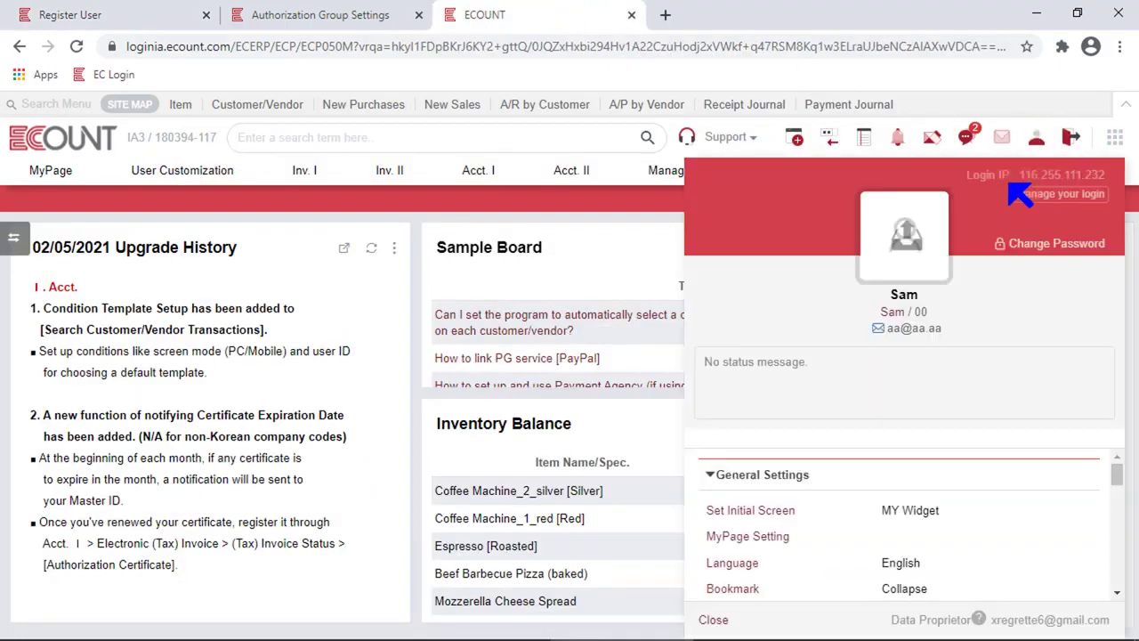
click(713, 619)
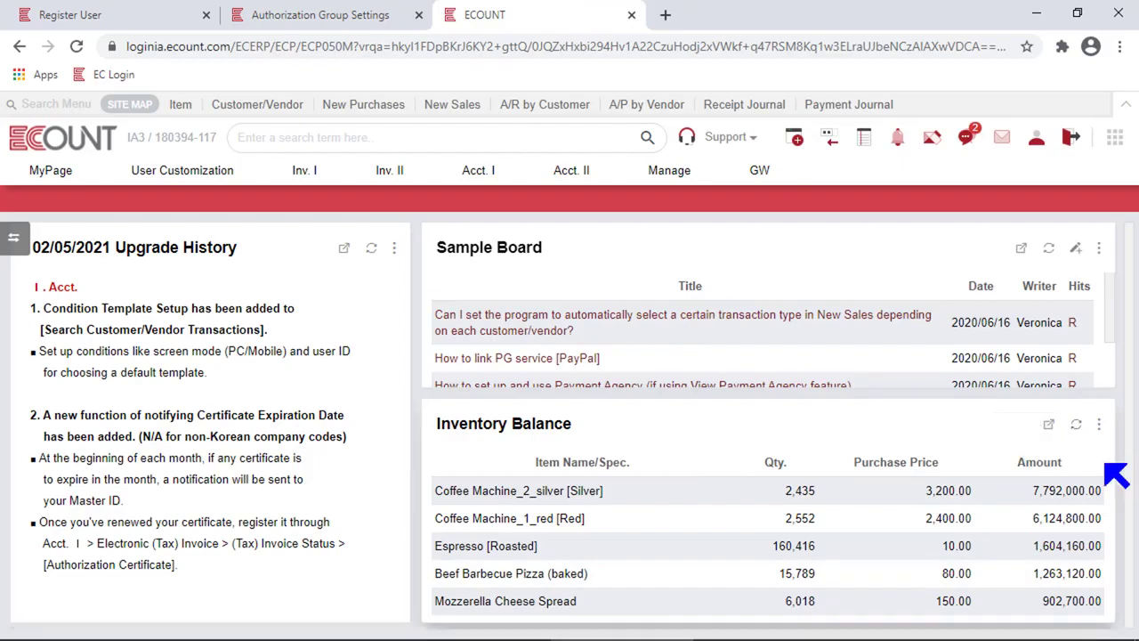
Examine the selectable widgets and the widgets placed on the user's MyPage, and return to the Set Widget Menu Authorization setup.
click(25, 244)
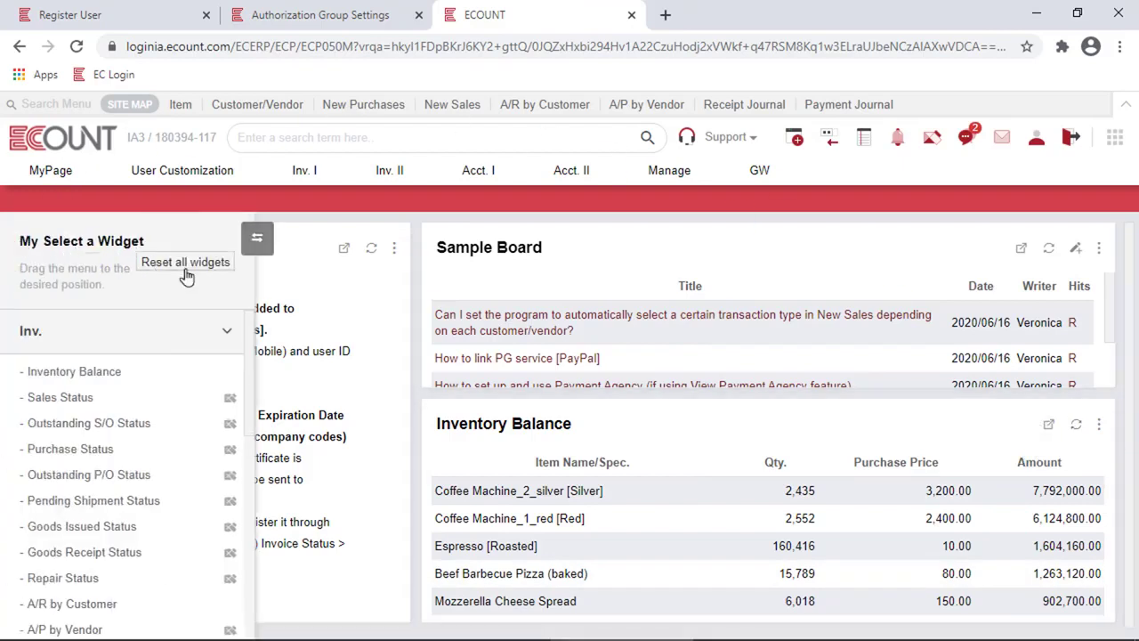
click(258, 238)
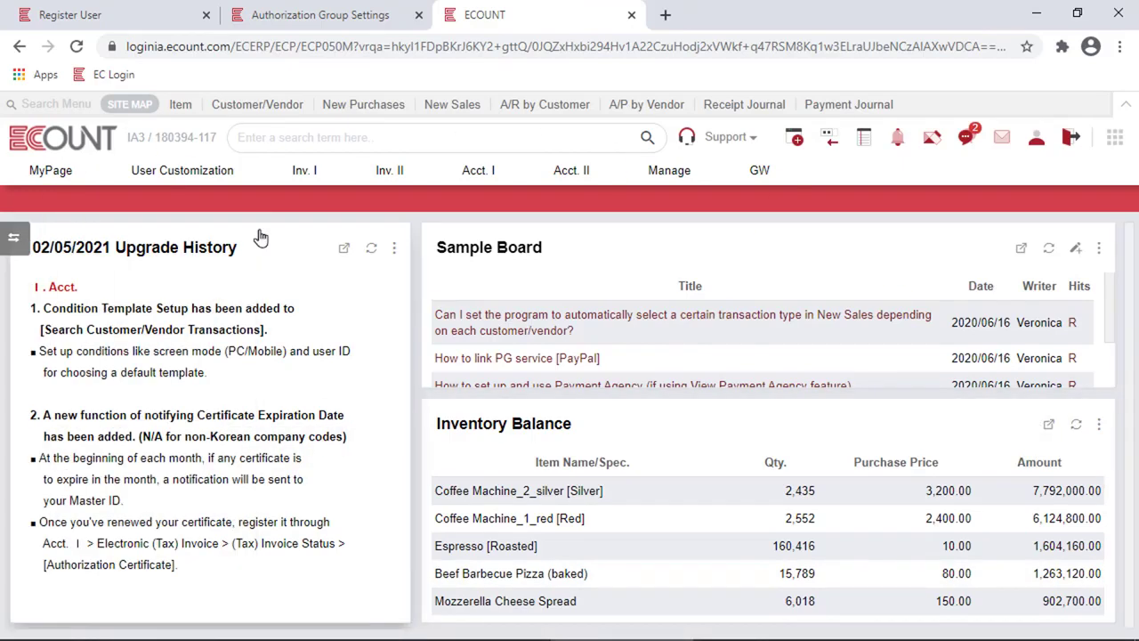
mouse_move(415, 323)
mouse_down()
mouse_move(547, 331)
mouse_move(407, 338)
mouse_up()
click(13, 238)
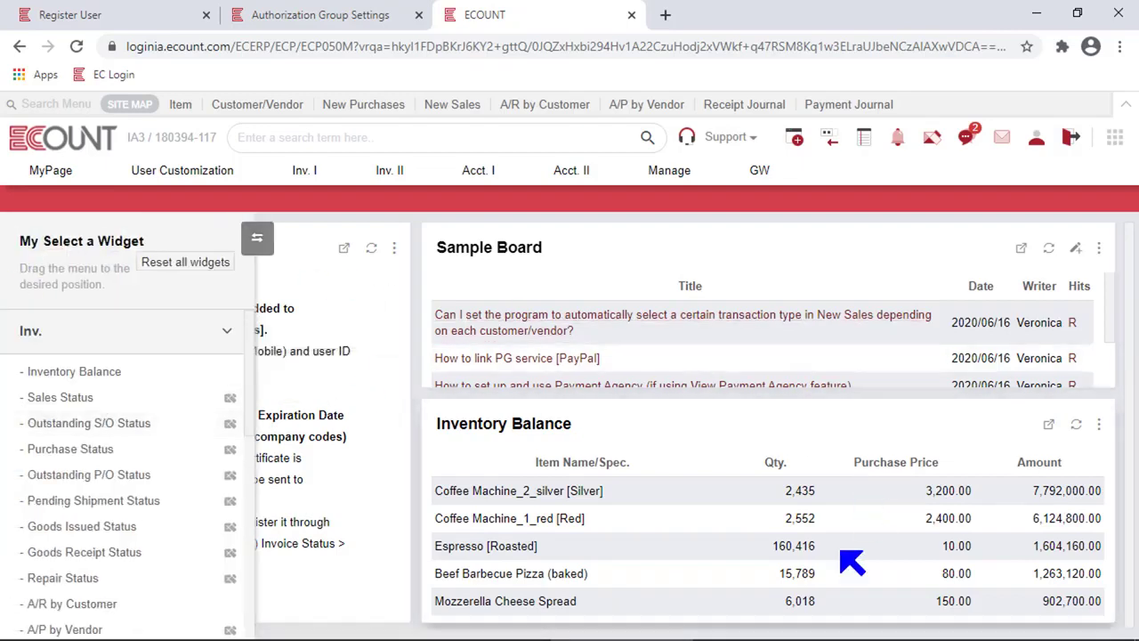
click(258, 242)
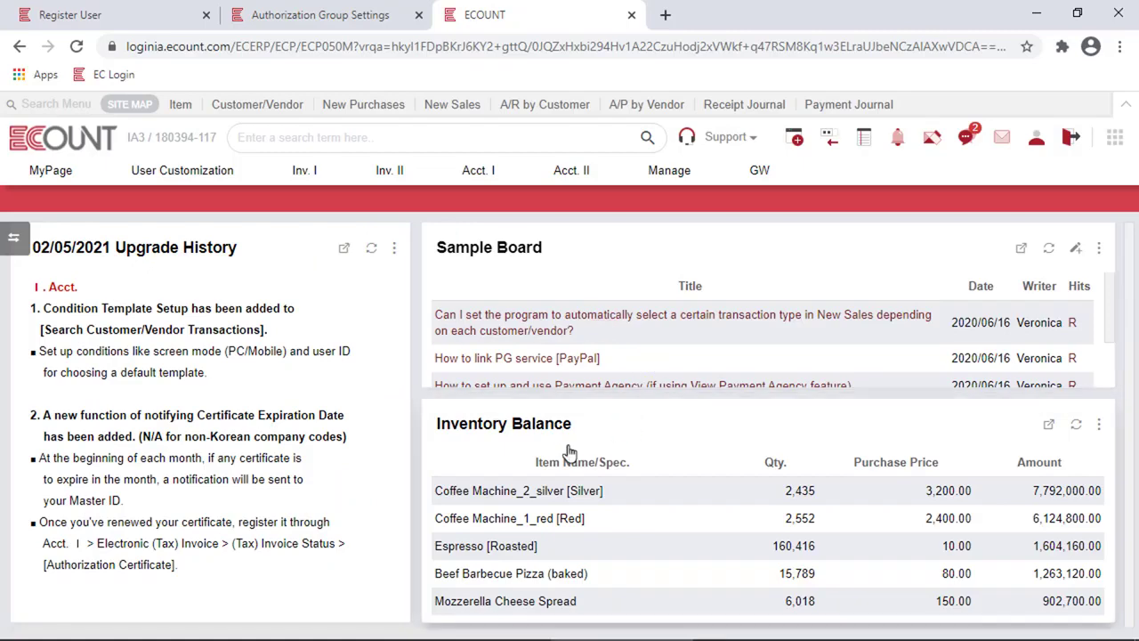
click(101, 25)
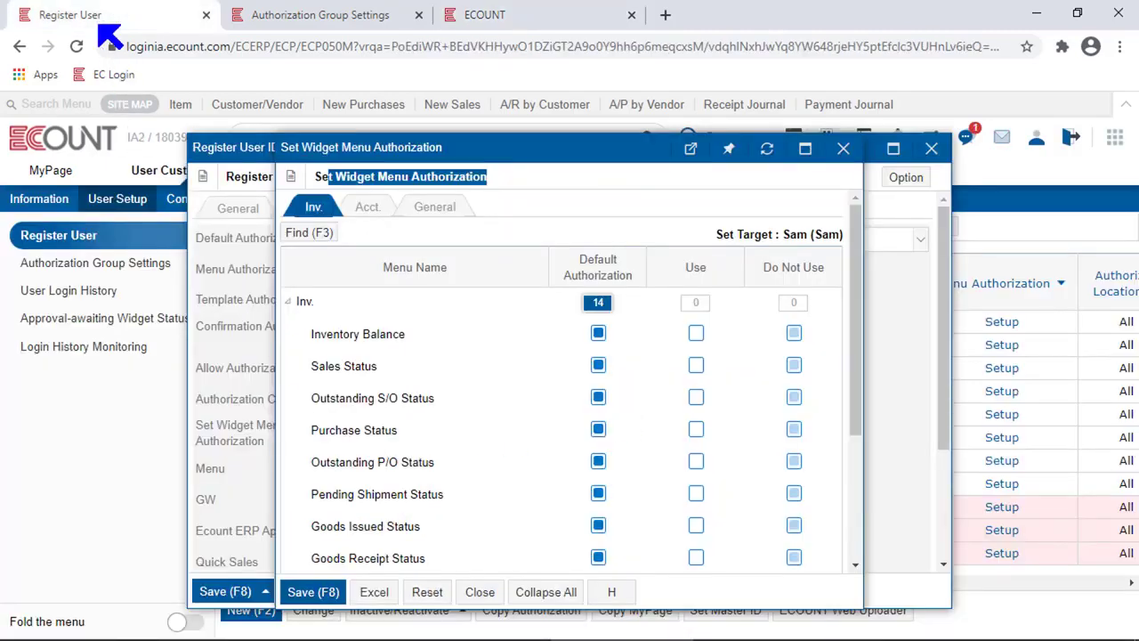
Reopen the user's widget menu authorization setup and try setting the Outstanding S/O Status widget to Do Not Use.
key(Escape)
drag(273, 439, 204, 429)
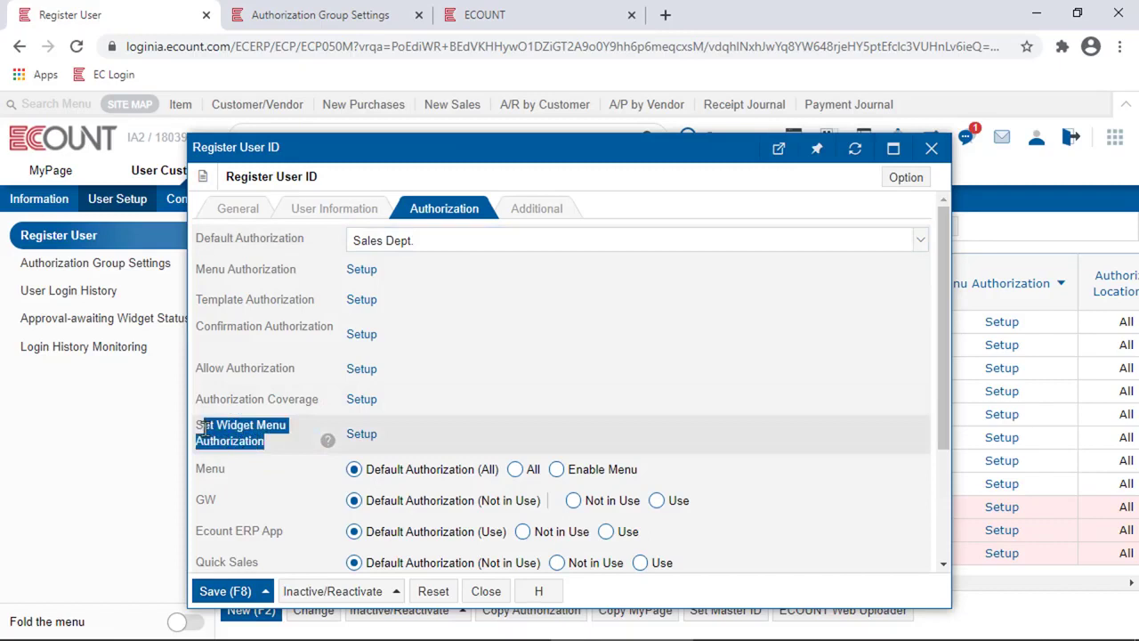
click(360, 434)
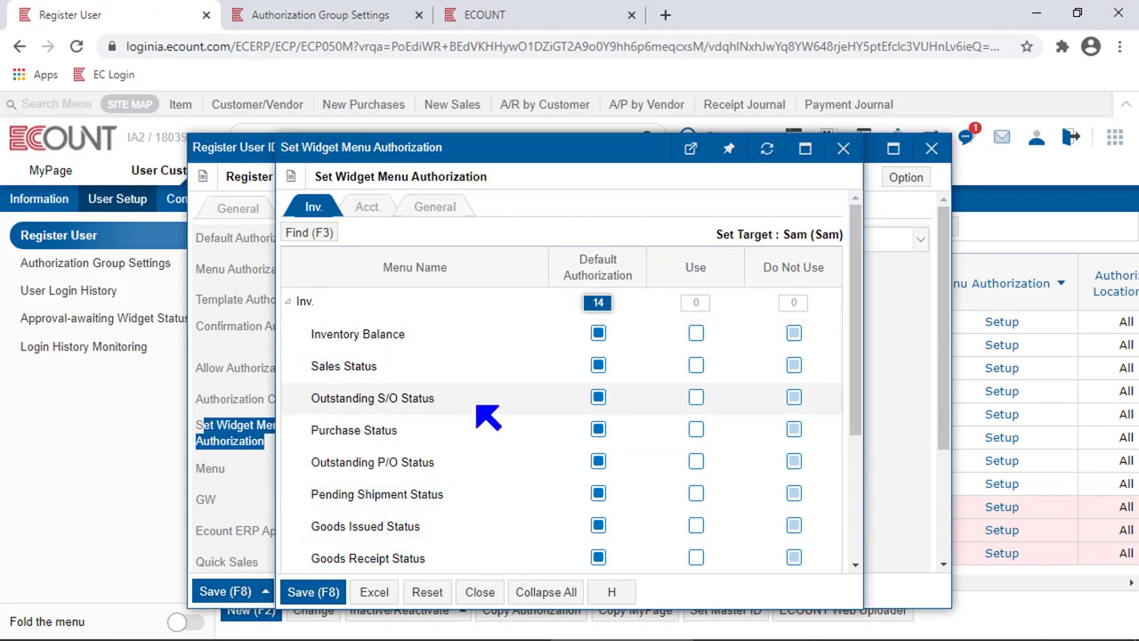
click(695, 401)
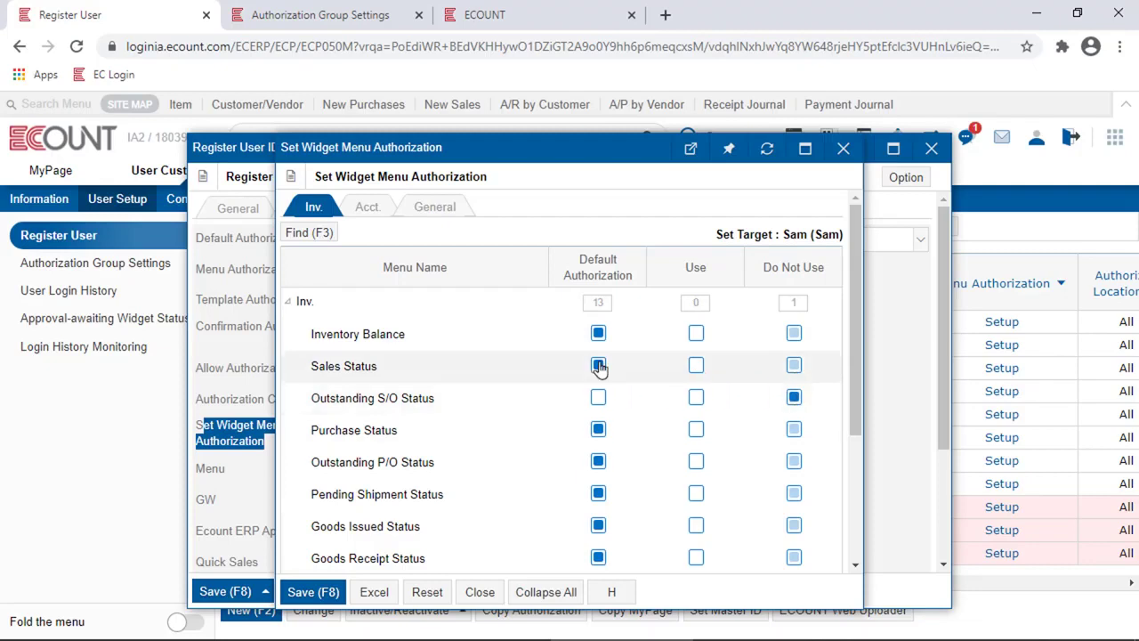
drag(574, 256, 623, 278)
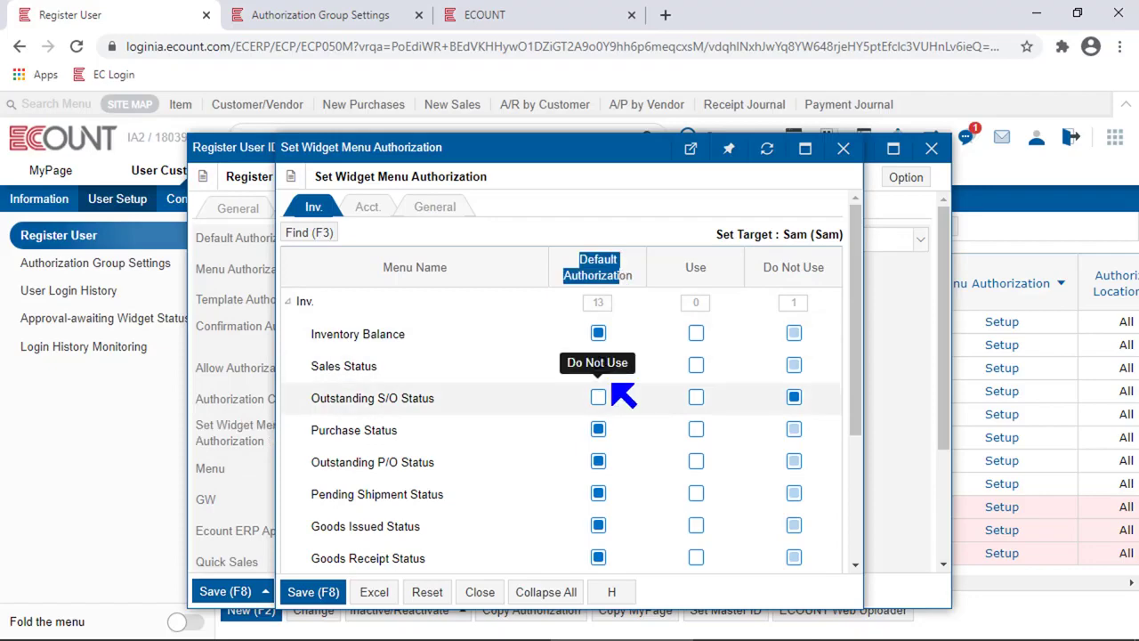
Check the Other Authorization settings of the Sales Dept. authorization group, then close the user's widget menu authorization setup.
click(320, 27)
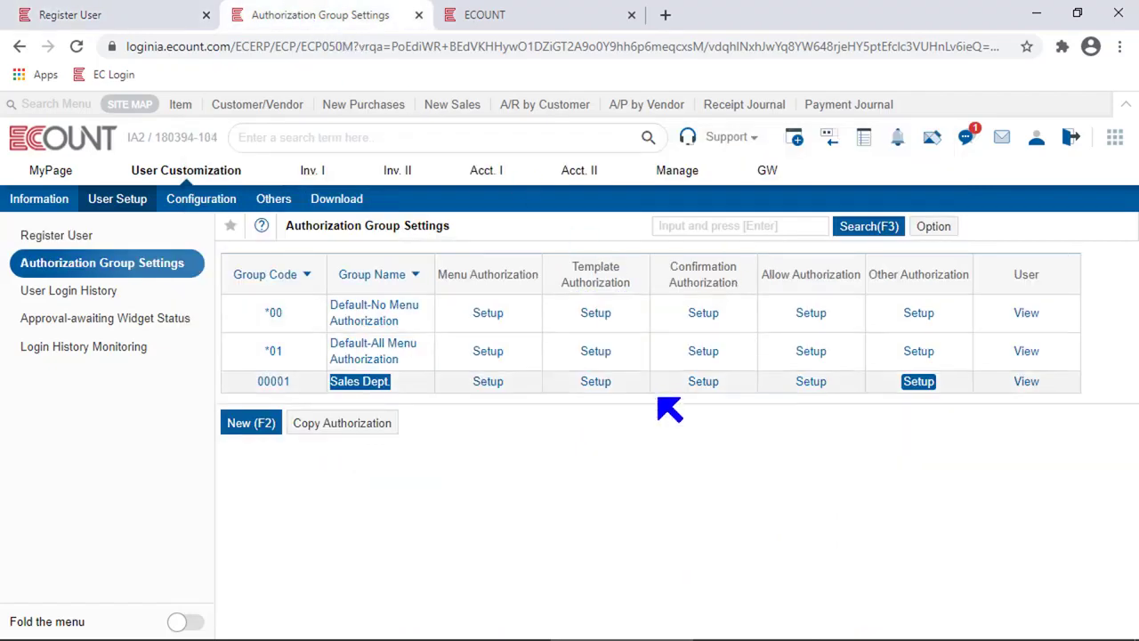
click(921, 382)
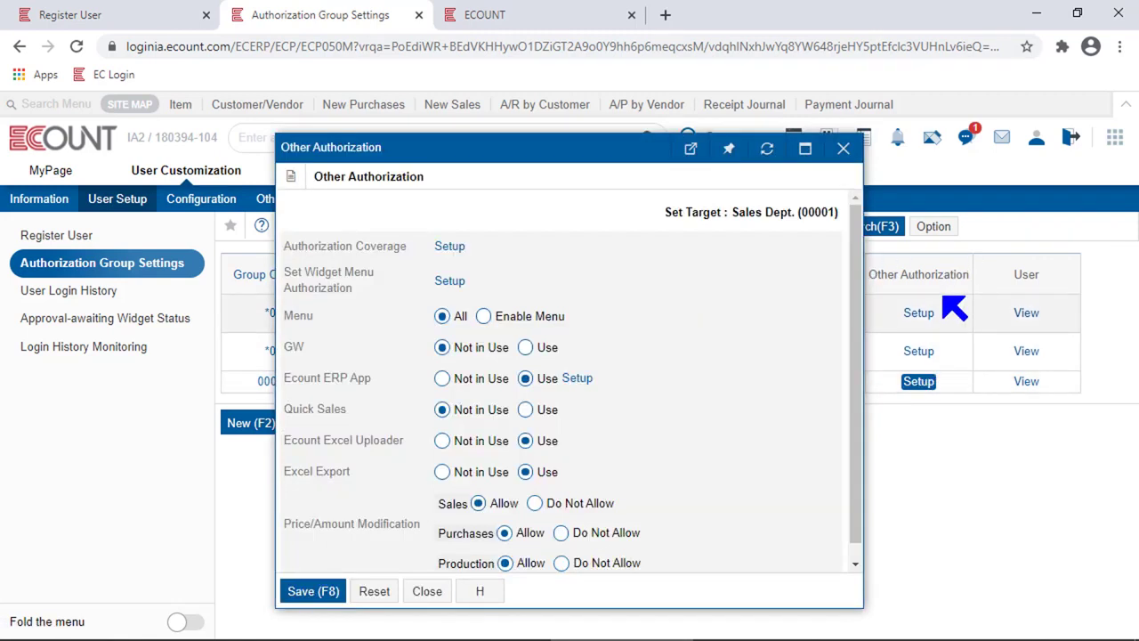
click(47, 7)
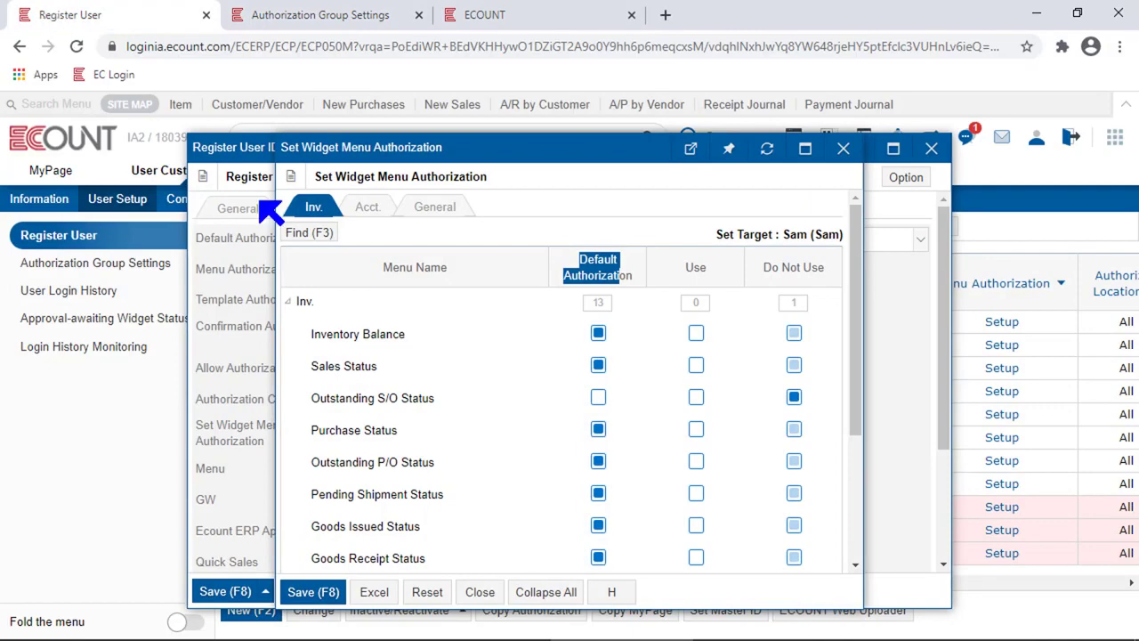
click(843, 148)
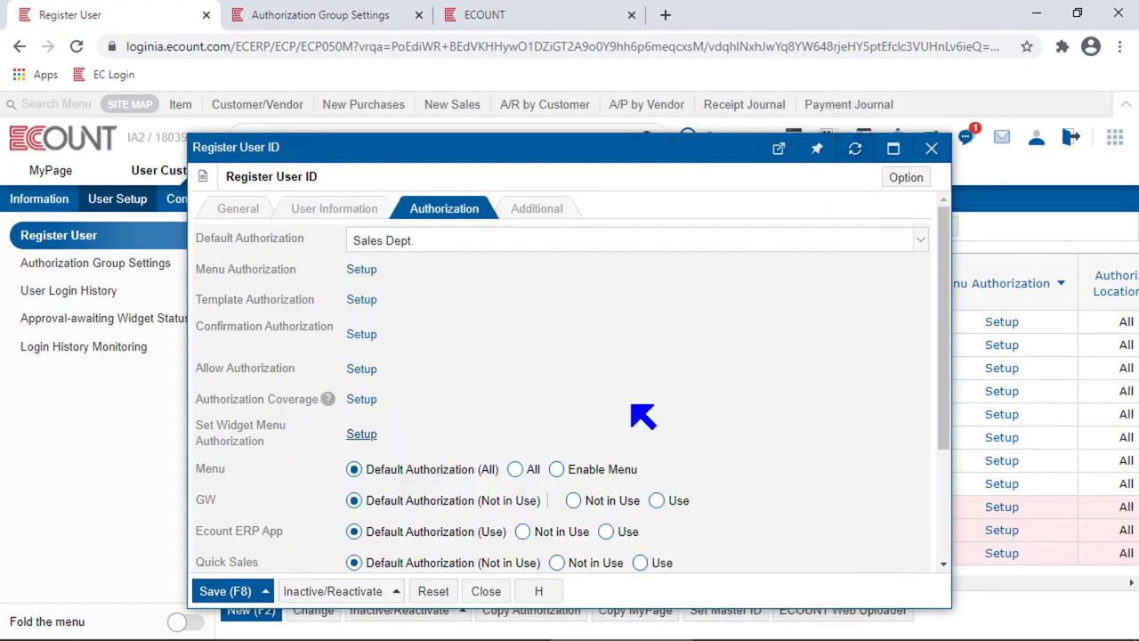
Set the user's GW authorization to Not in Use and check the user ID in the General settings.
double_click(197, 508)
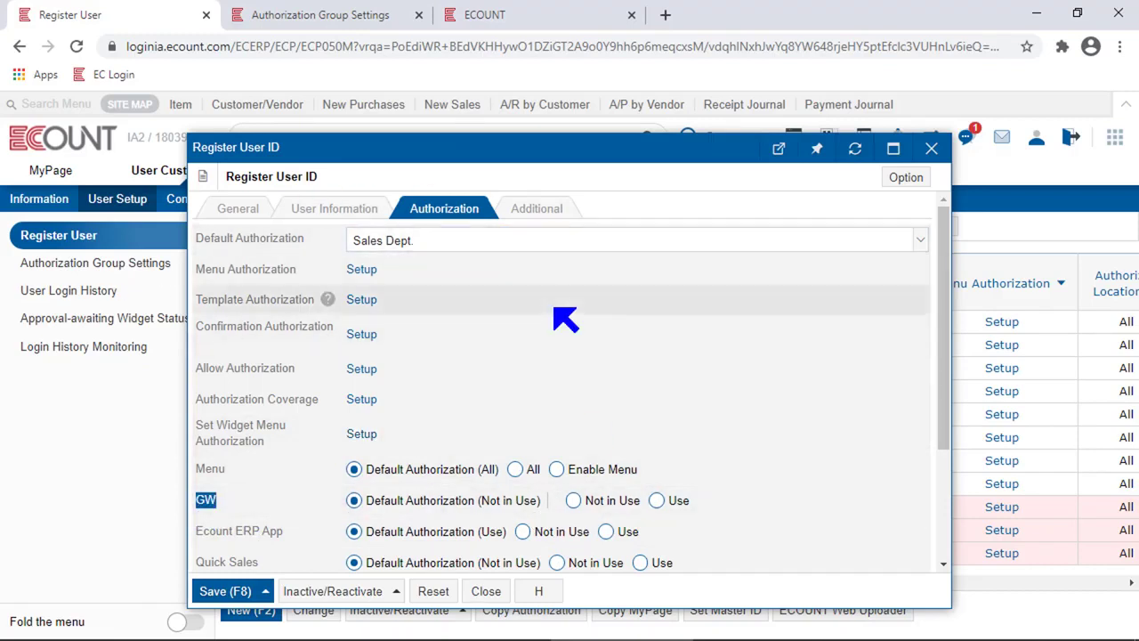
click(657, 500)
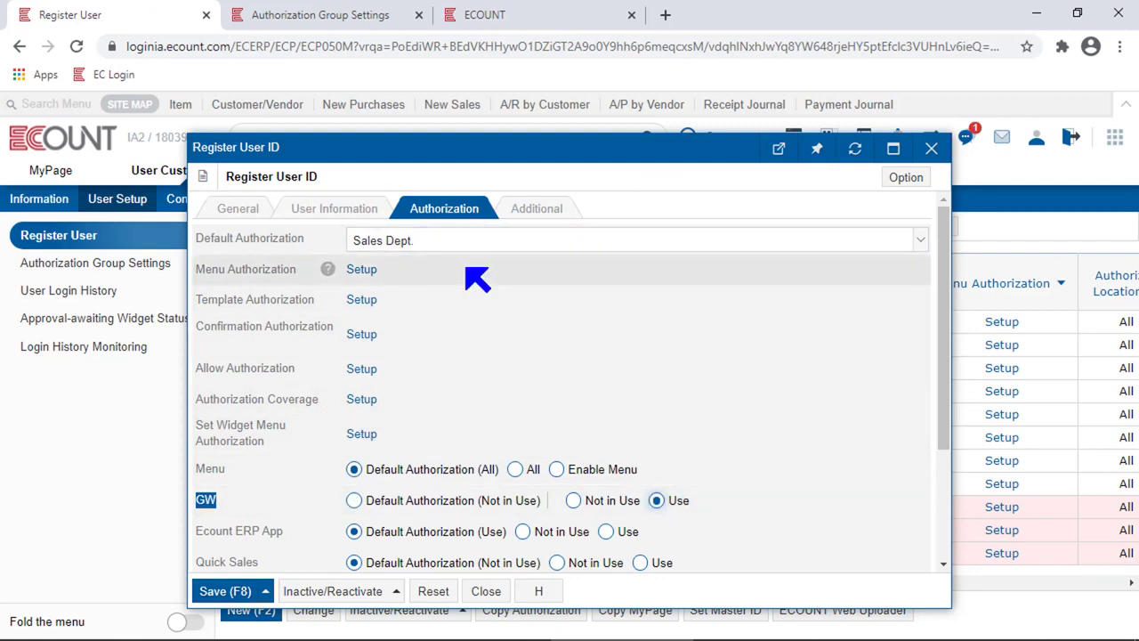
click(573, 500)
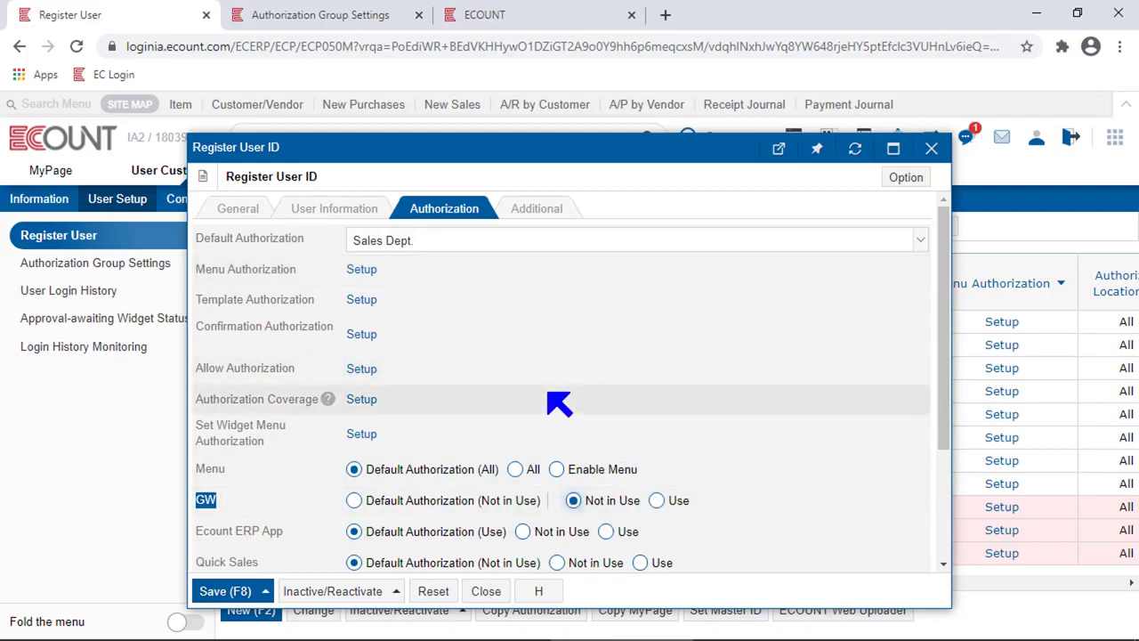
click(242, 206)
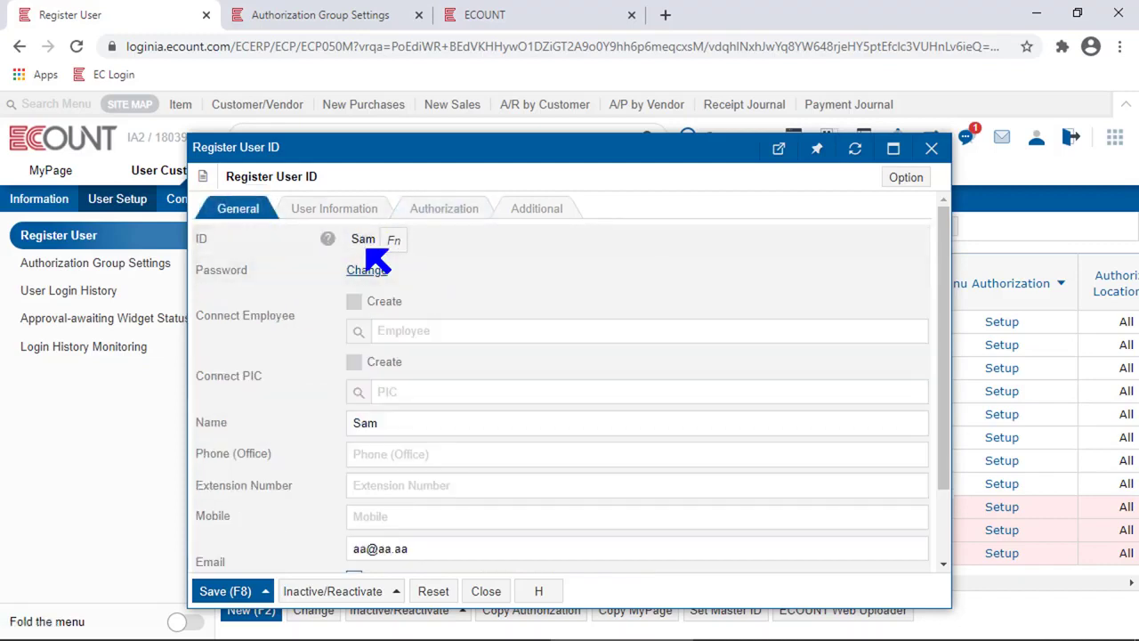
click(434, 214)
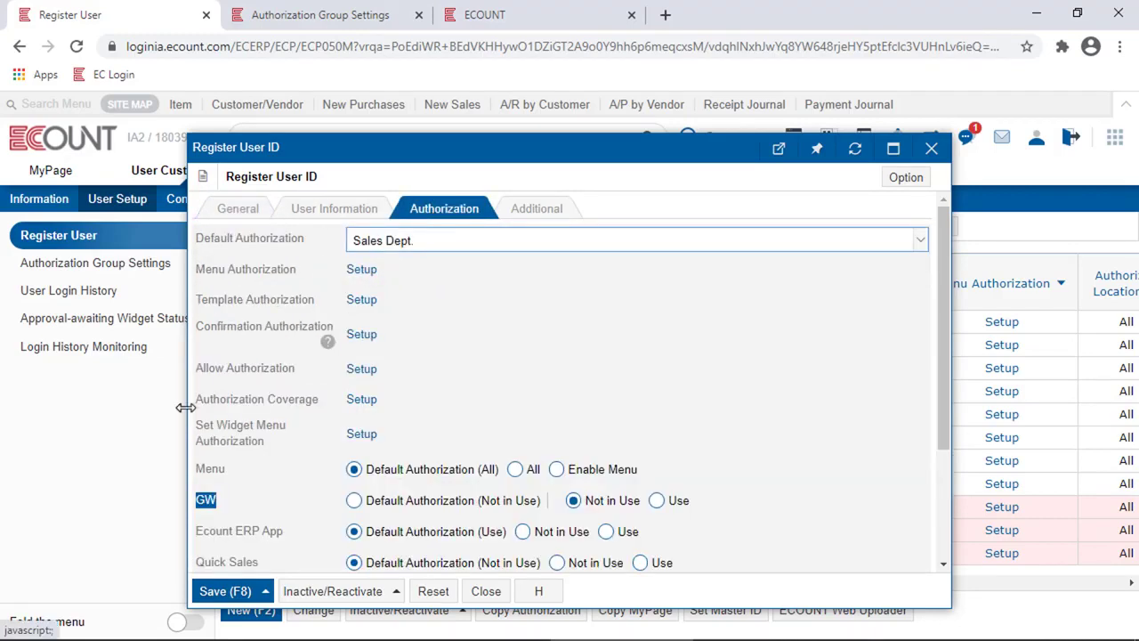
Set the user's Ecount ERP App authorization to Use and open its detailed setup.
drag(282, 530, 198, 532)
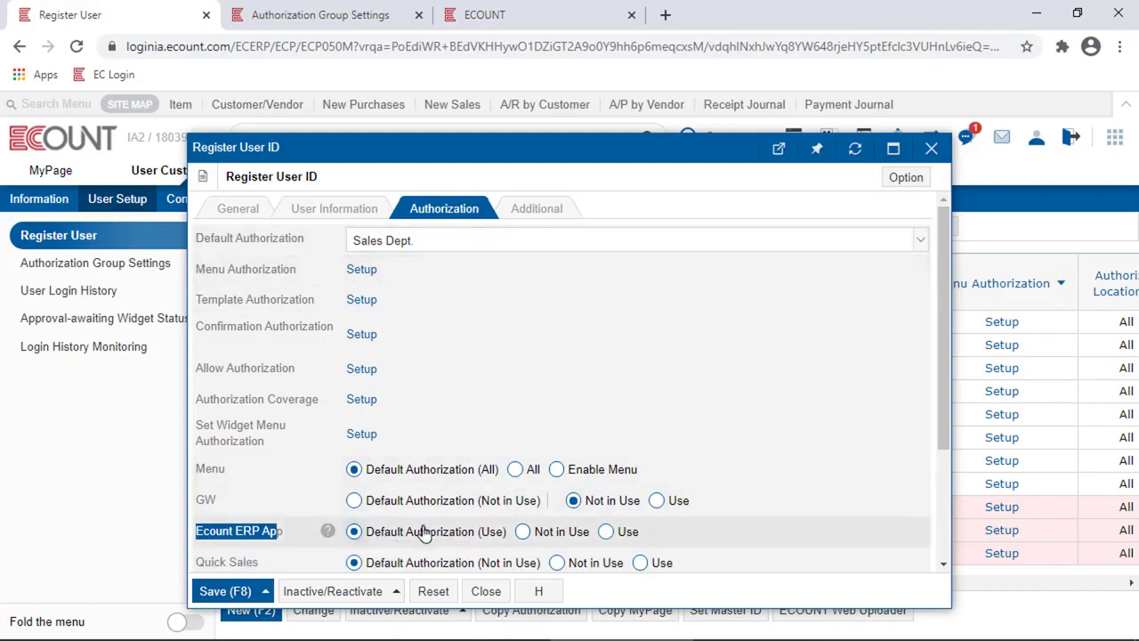
click(619, 534)
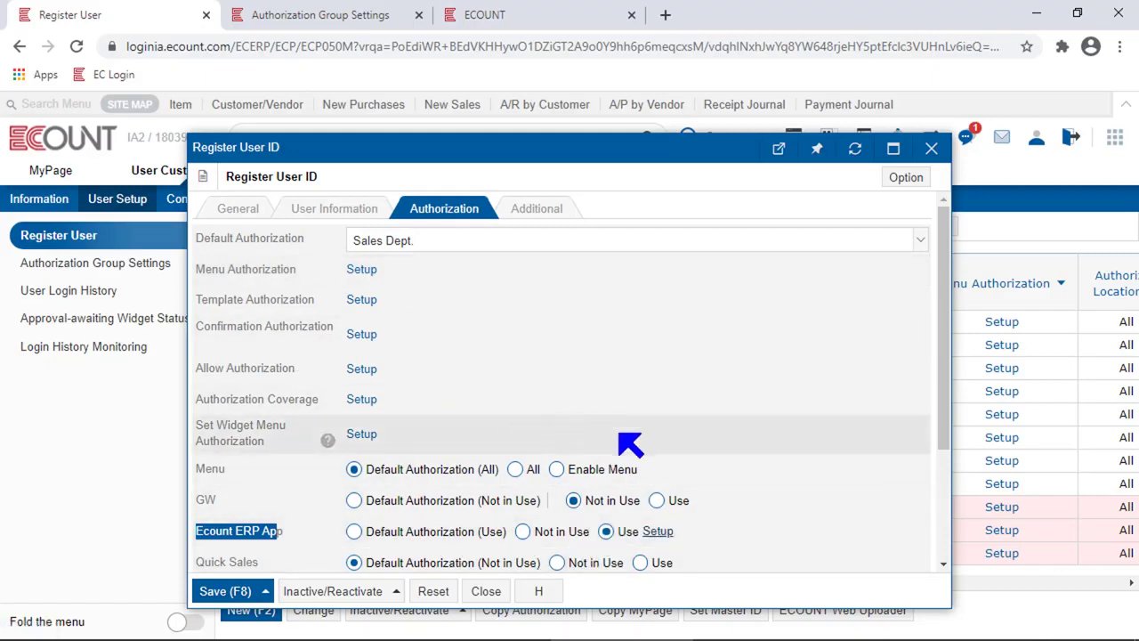
click(654, 531)
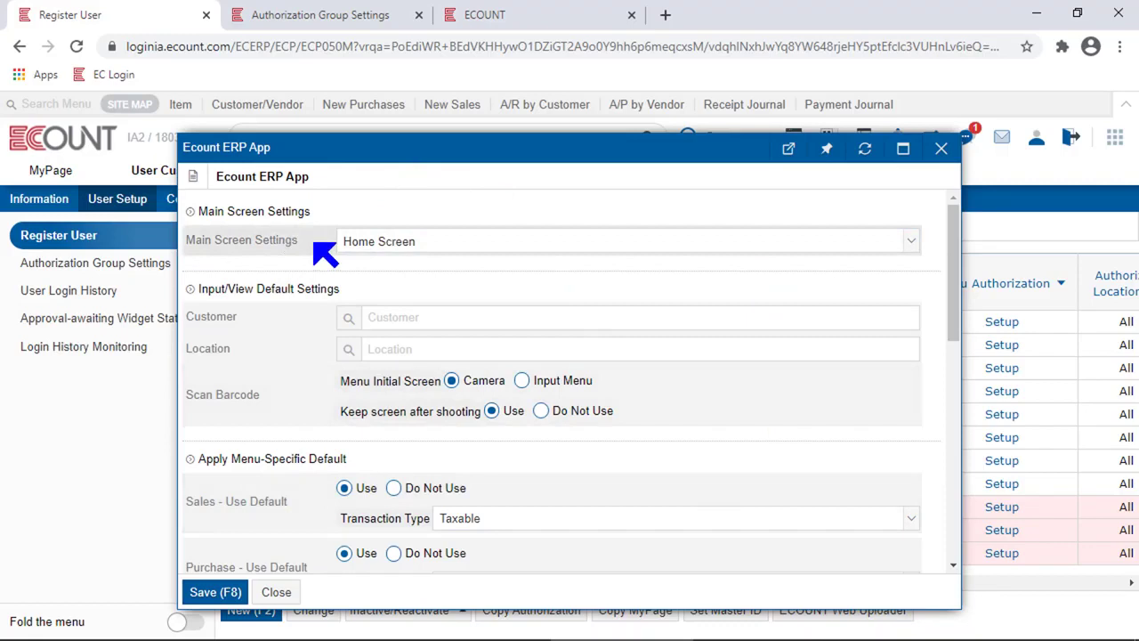
Examine the available Main Screen Settings options and the Customer and Location fields under Input/View Default Settings.
drag(313, 245, 199, 242)
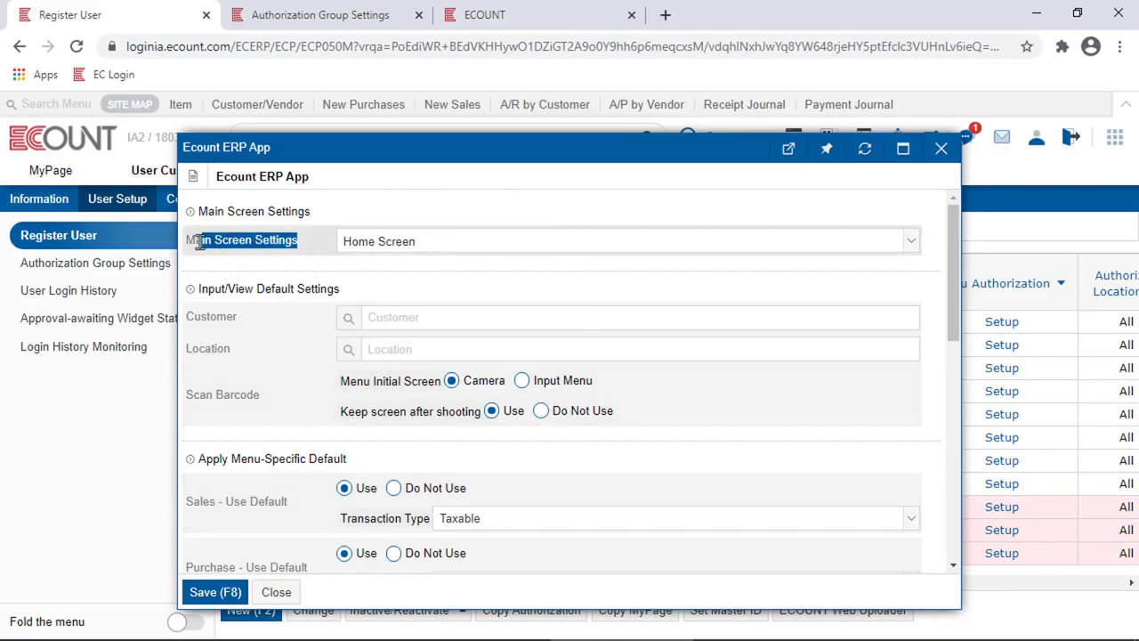
click(500, 250)
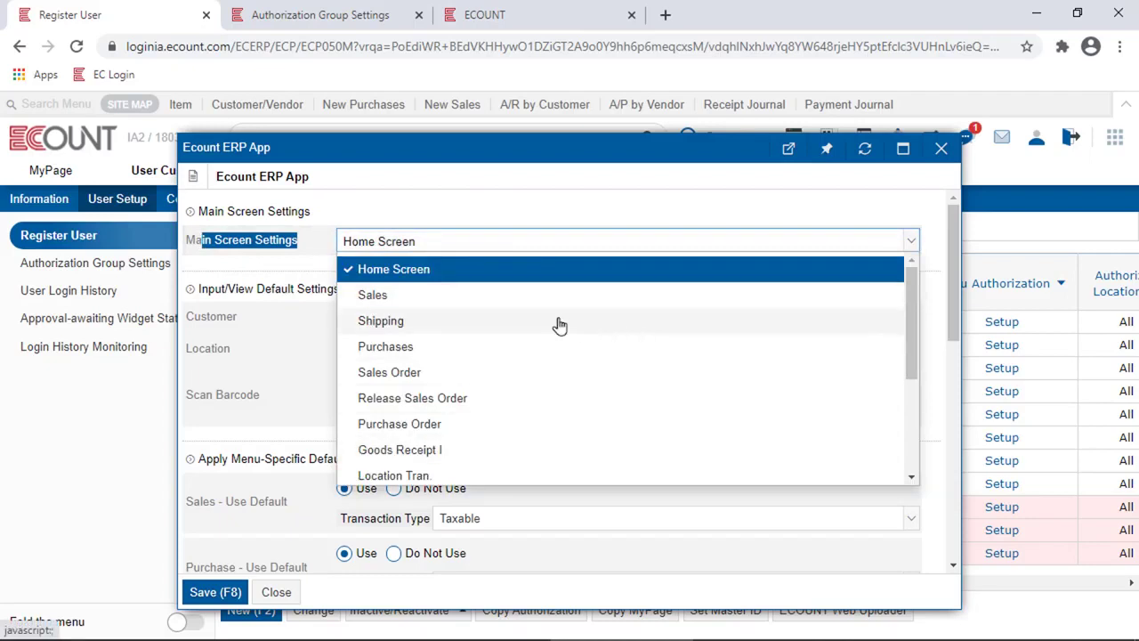
click(736, 196)
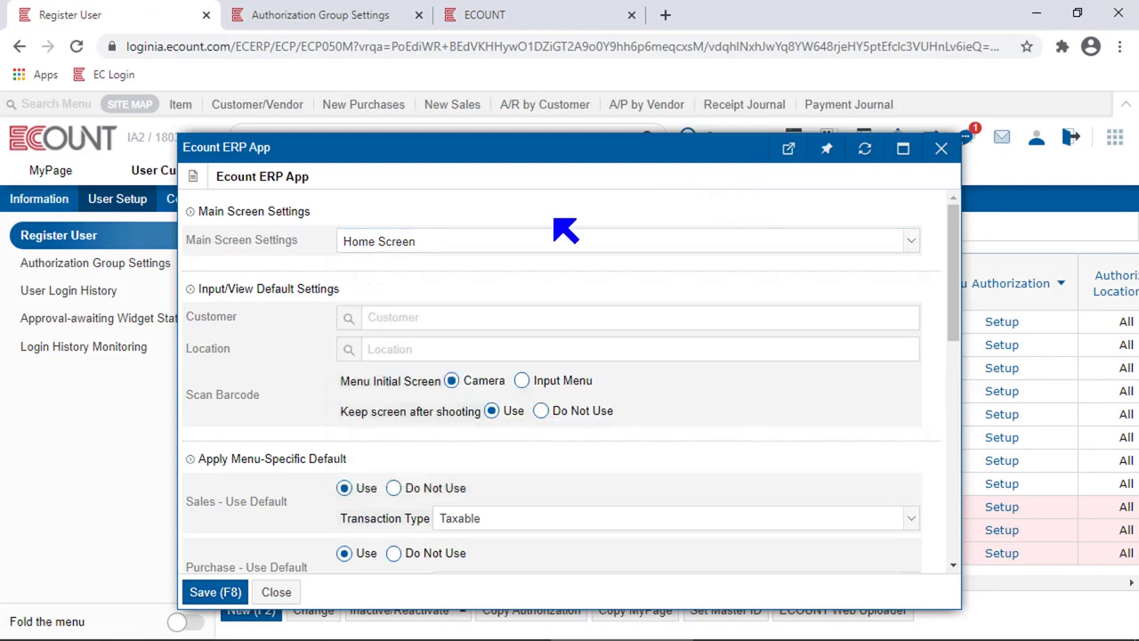
triple_click(203, 293)
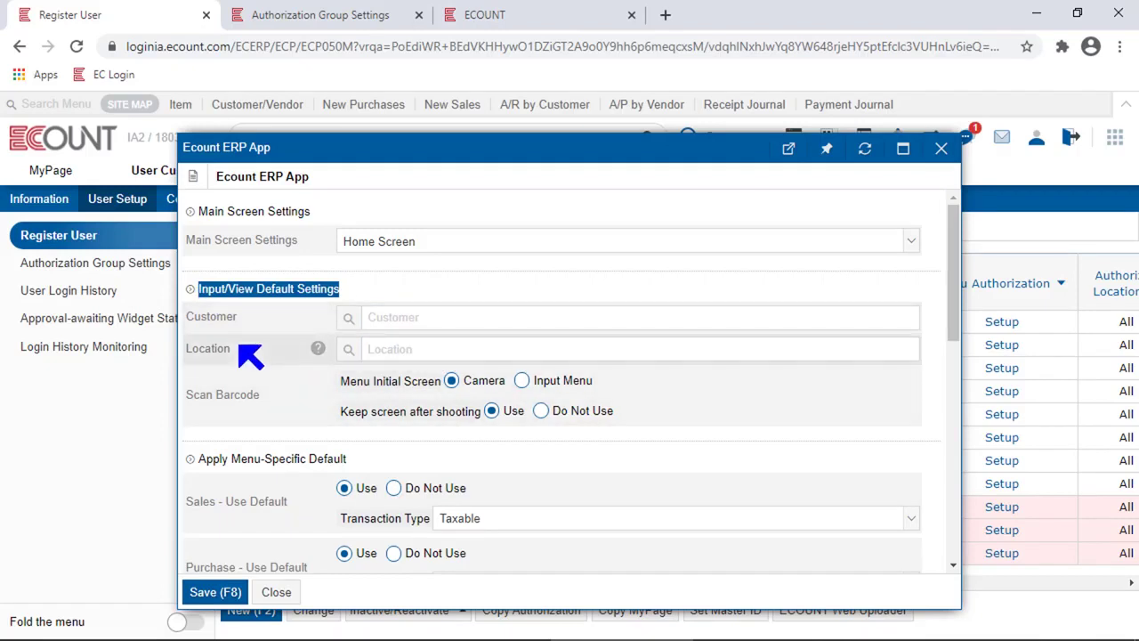
drag(288, 399, 185, 395)
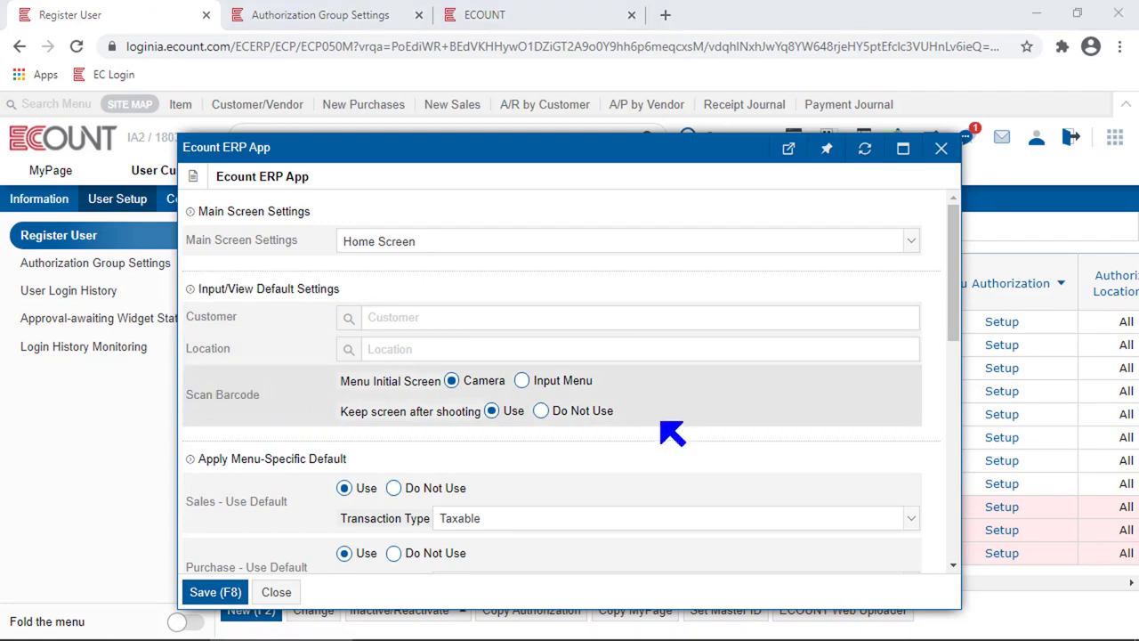
click(396, 320)
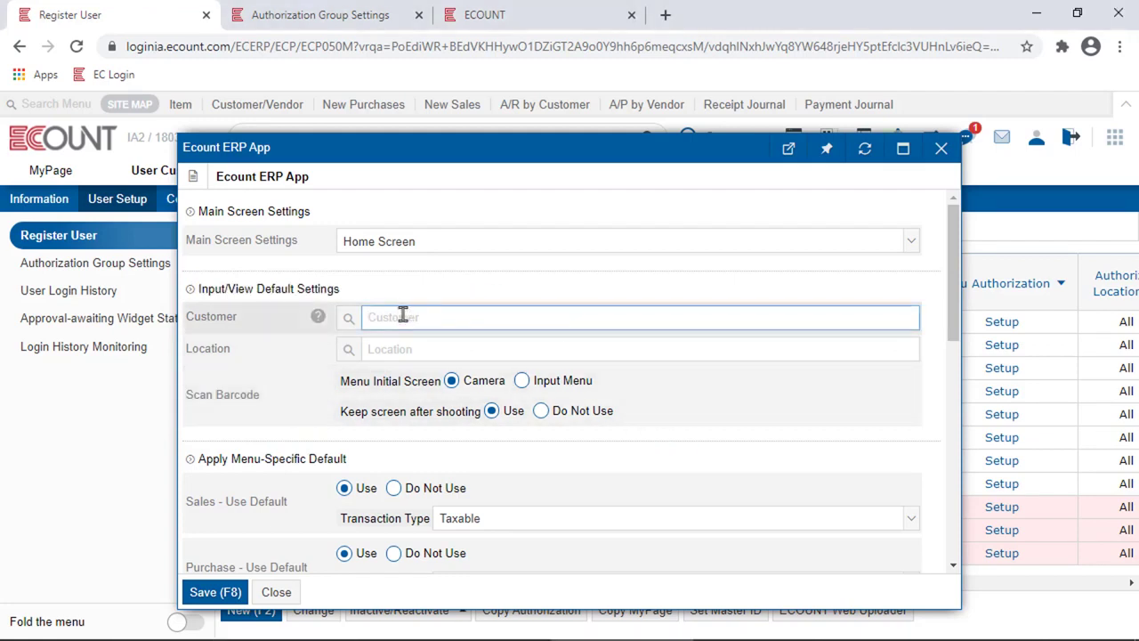
click(395, 349)
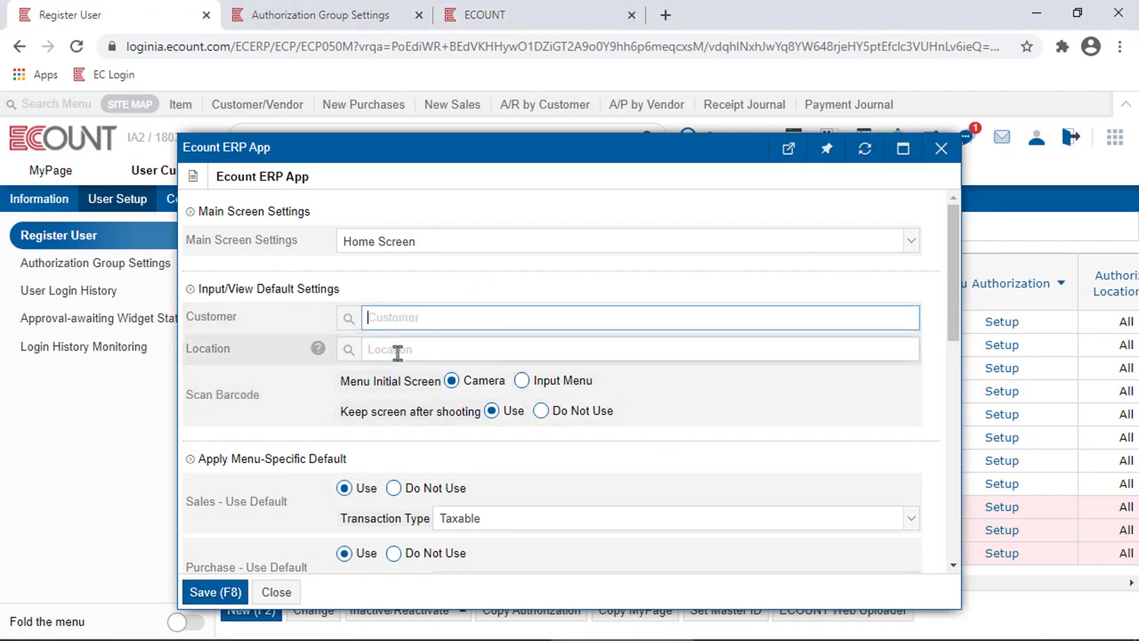
click(790, 434)
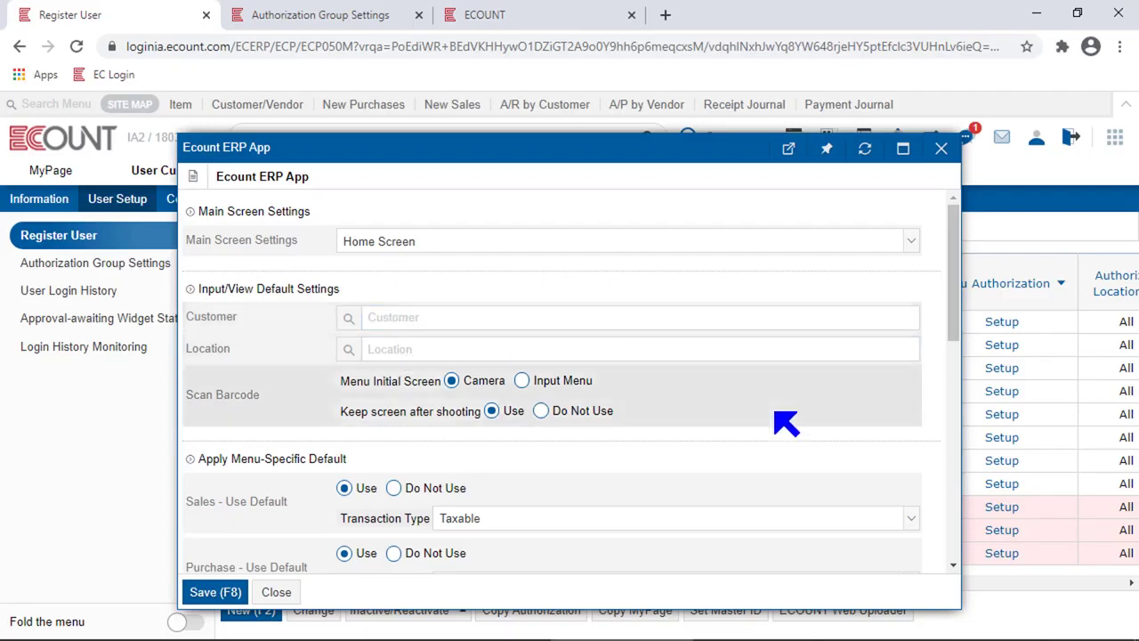
Set the Scan Barcode Menu Initial Screen to Input Menu and review the Keep screen after shooting option.
drag(261, 393, 188, 405)
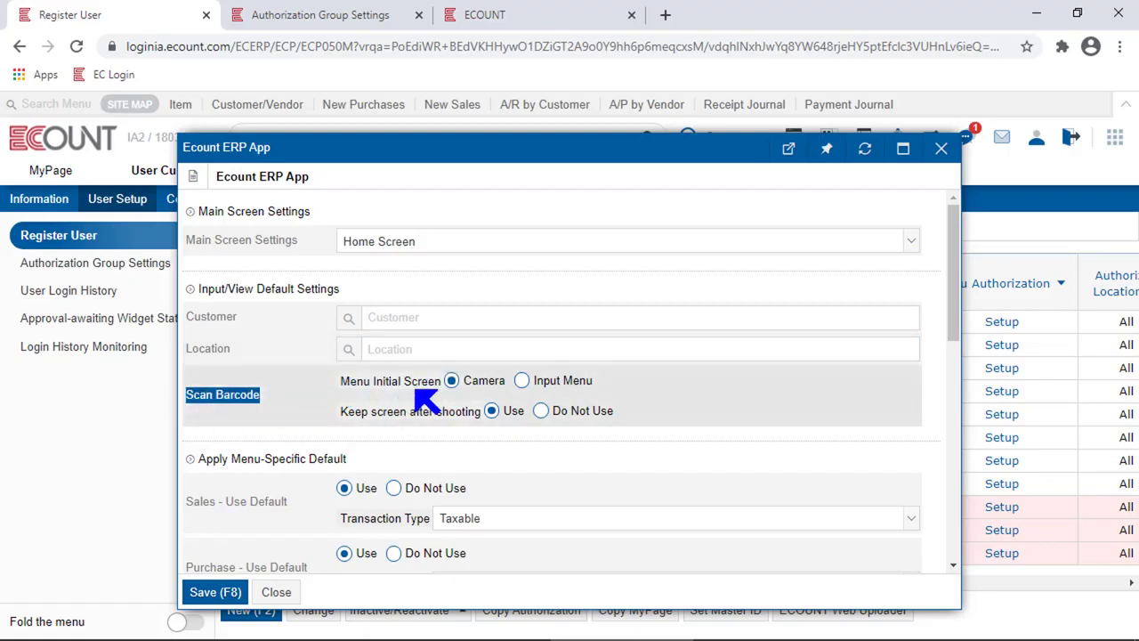
click(521, 380)
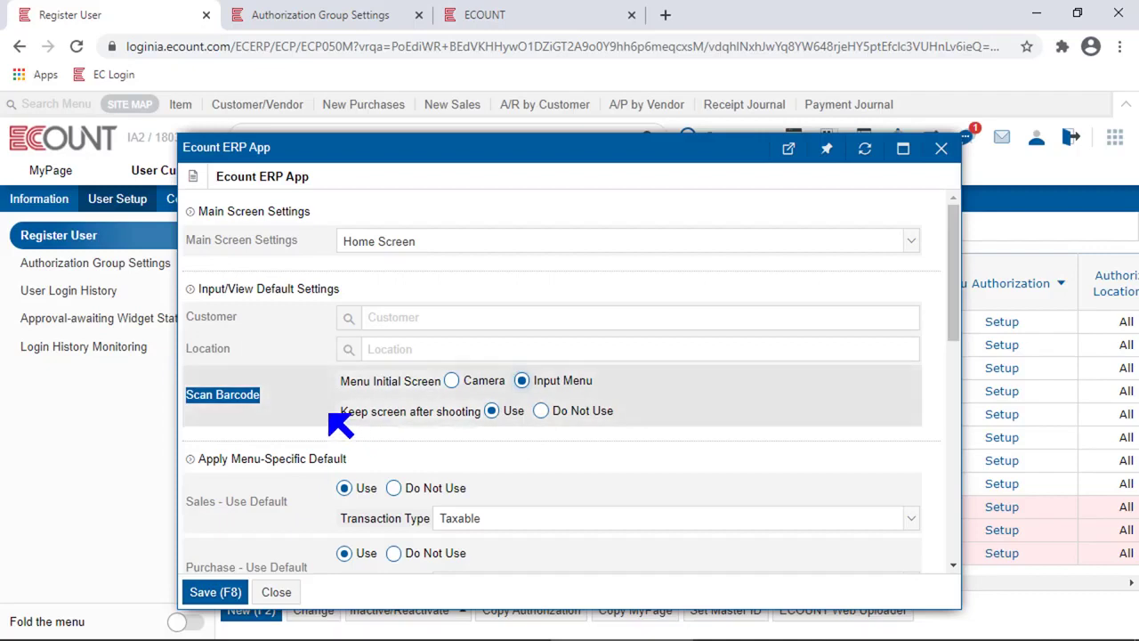
triple_click(358, 414)
click(361, 418)
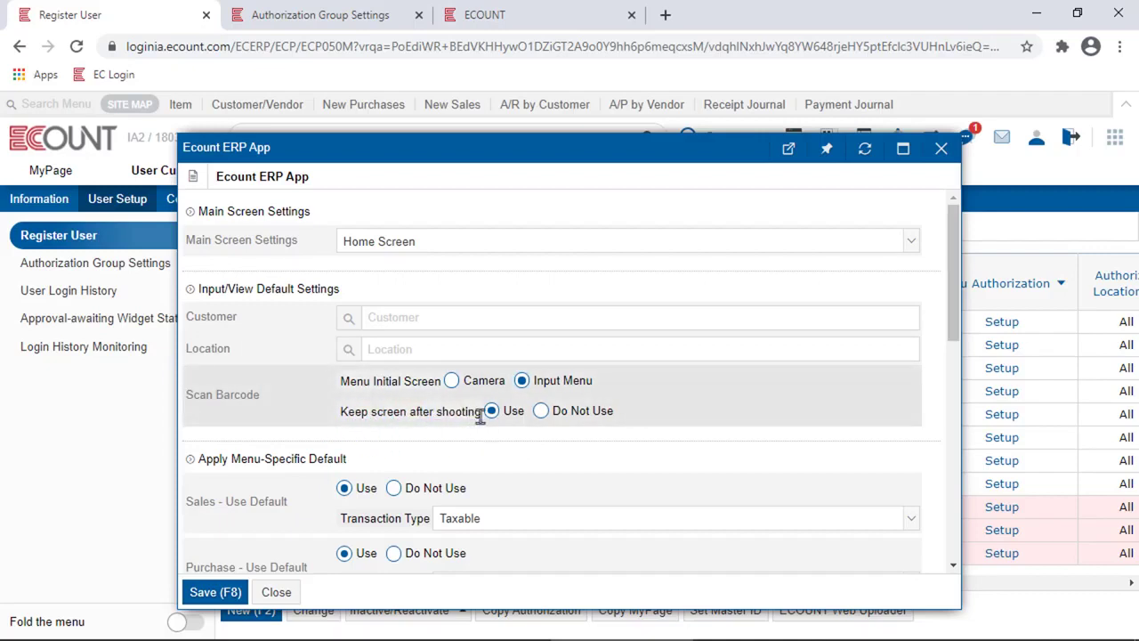
drag(480, 411, 399, 412)
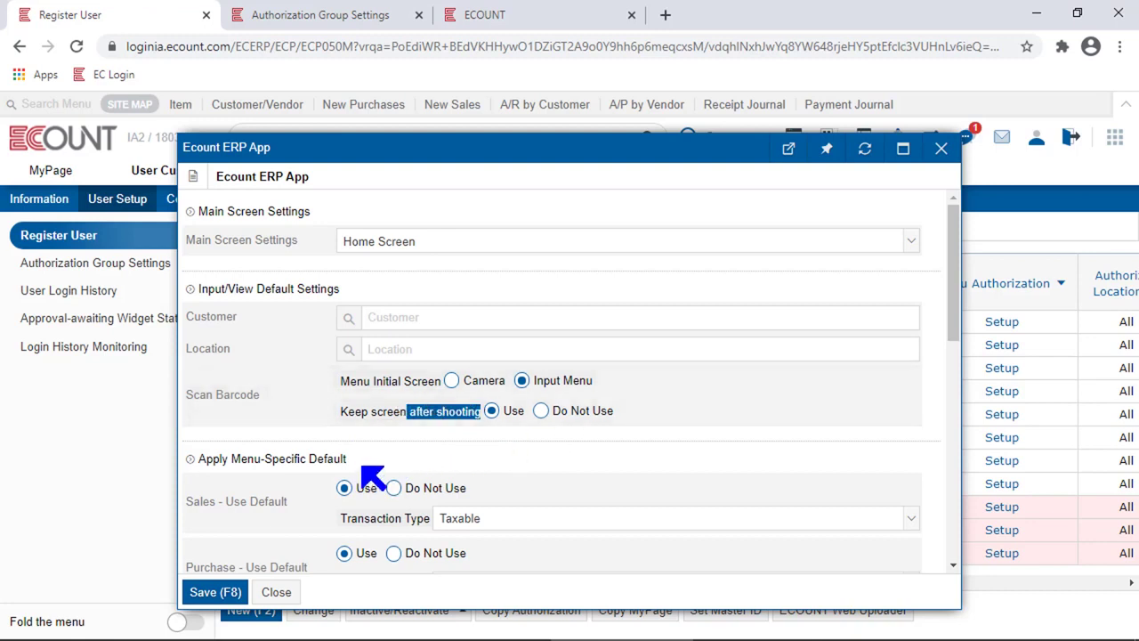
Set Sales - Use Default to Do Not Use under Apply Menu-Specific Default and review the menu-specific fields.
drag(349, 459, 194, 461)
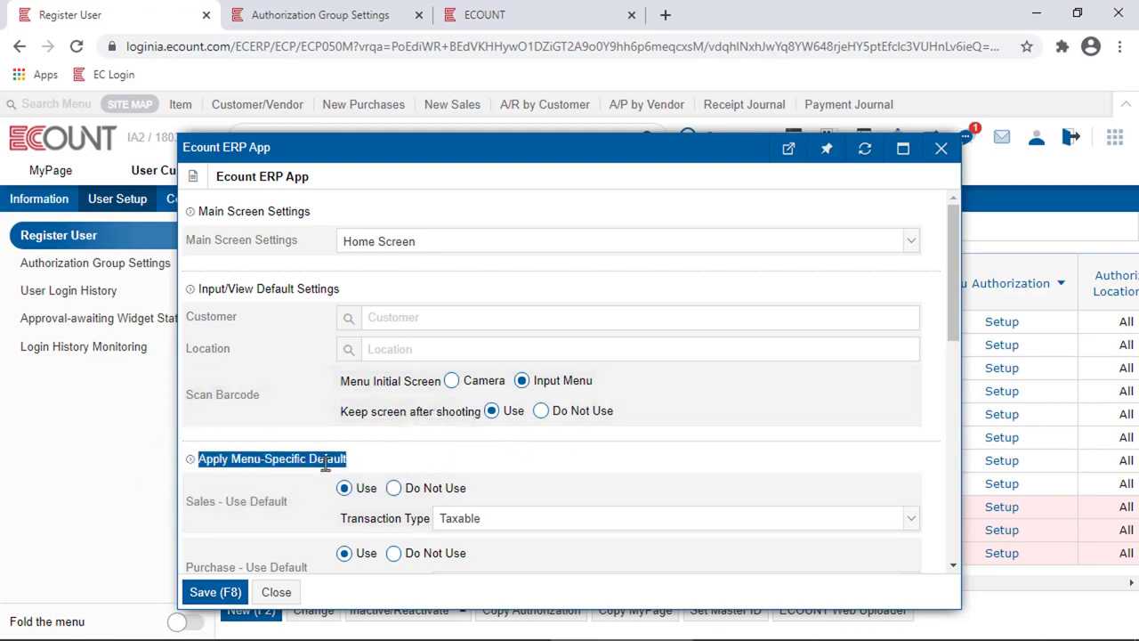
scroll(326, 465, down, 1)
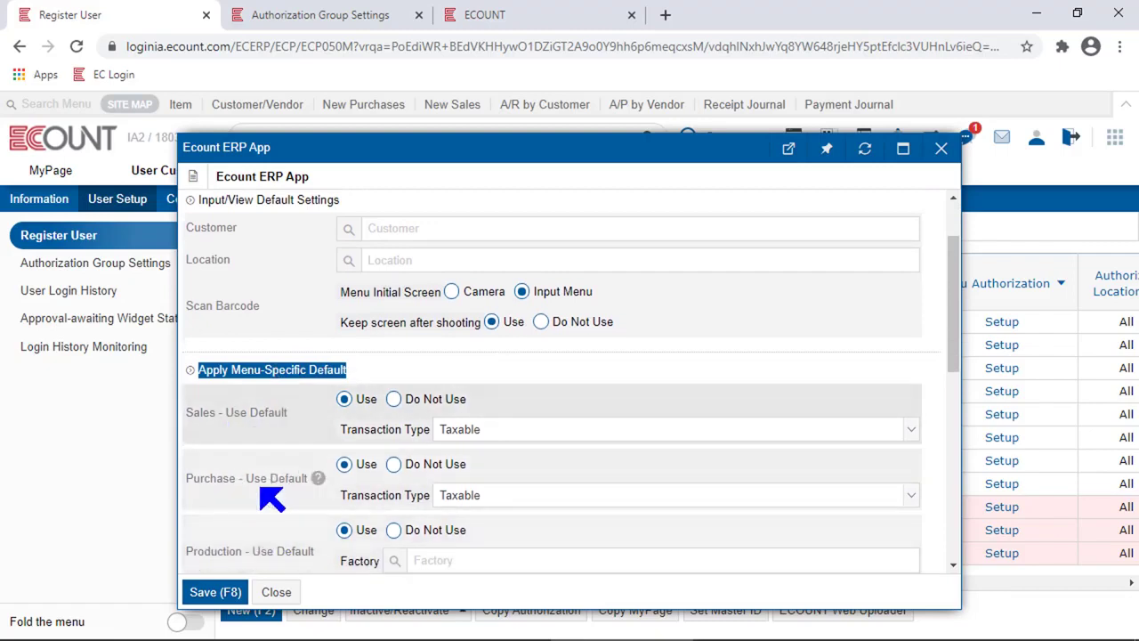
scroll(252, 551, up, 1)
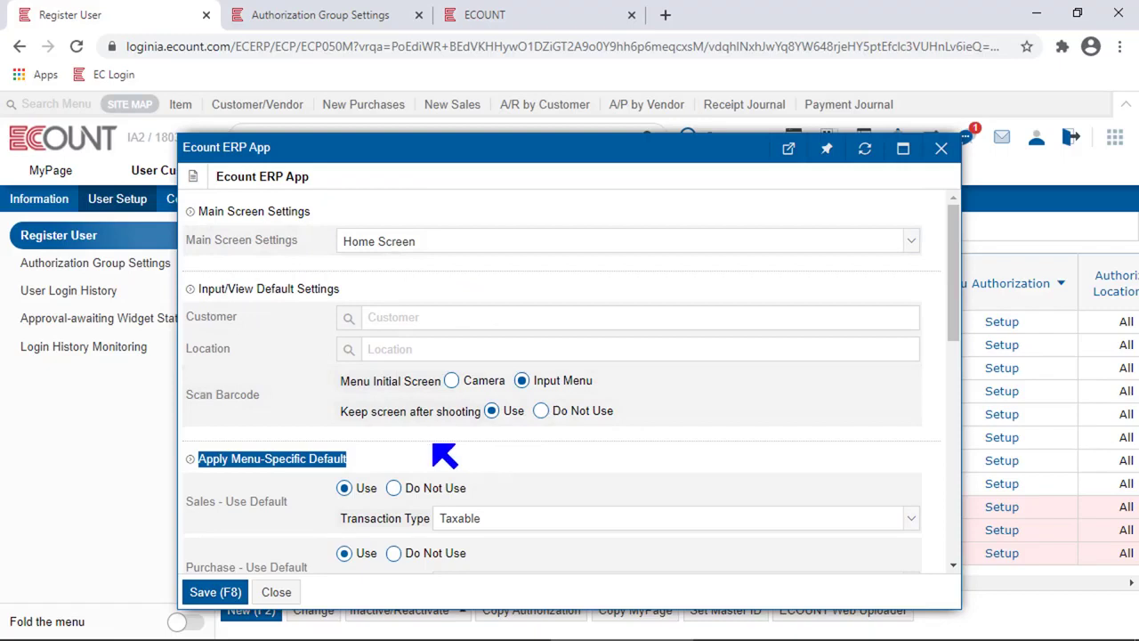
scroll(434, 446, down, 2)
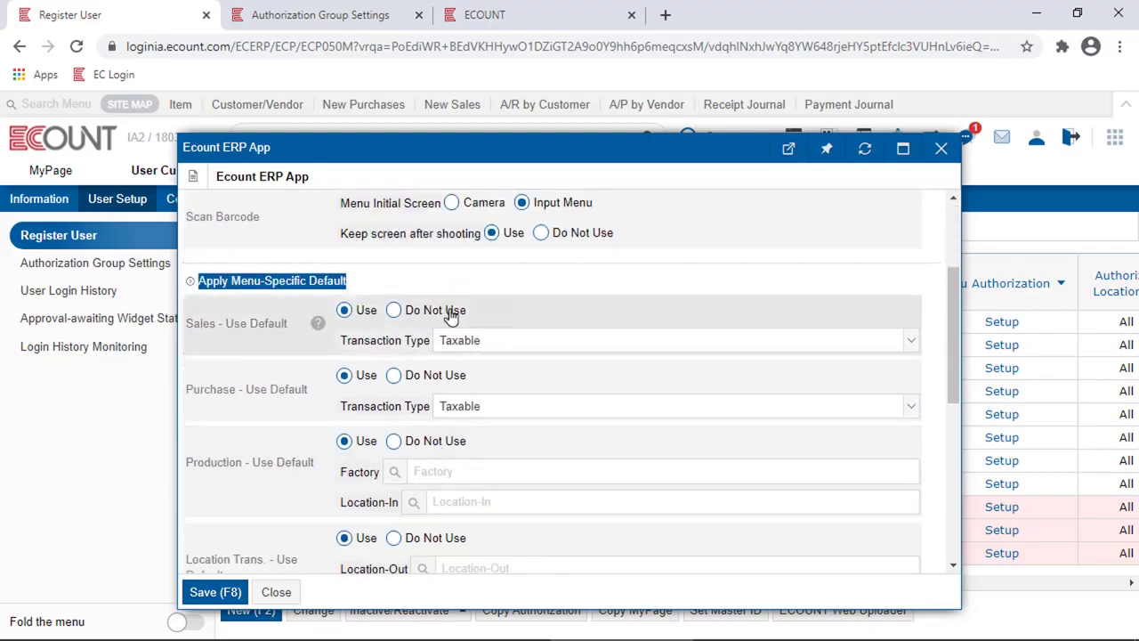
click(394, 310)
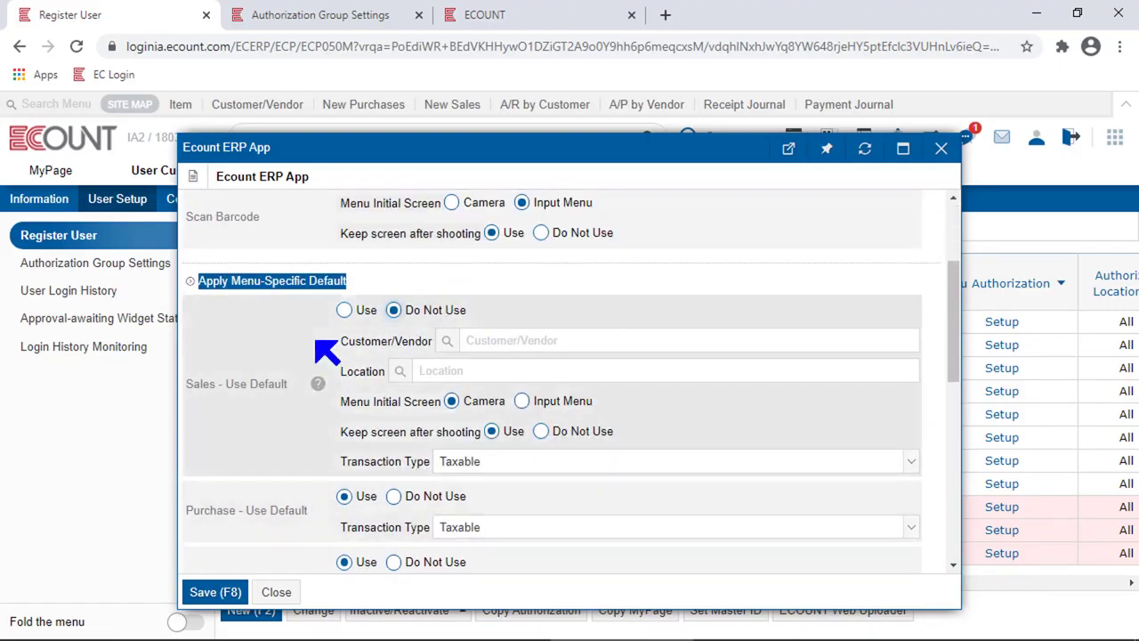
drag(272, 383, 186, 385)
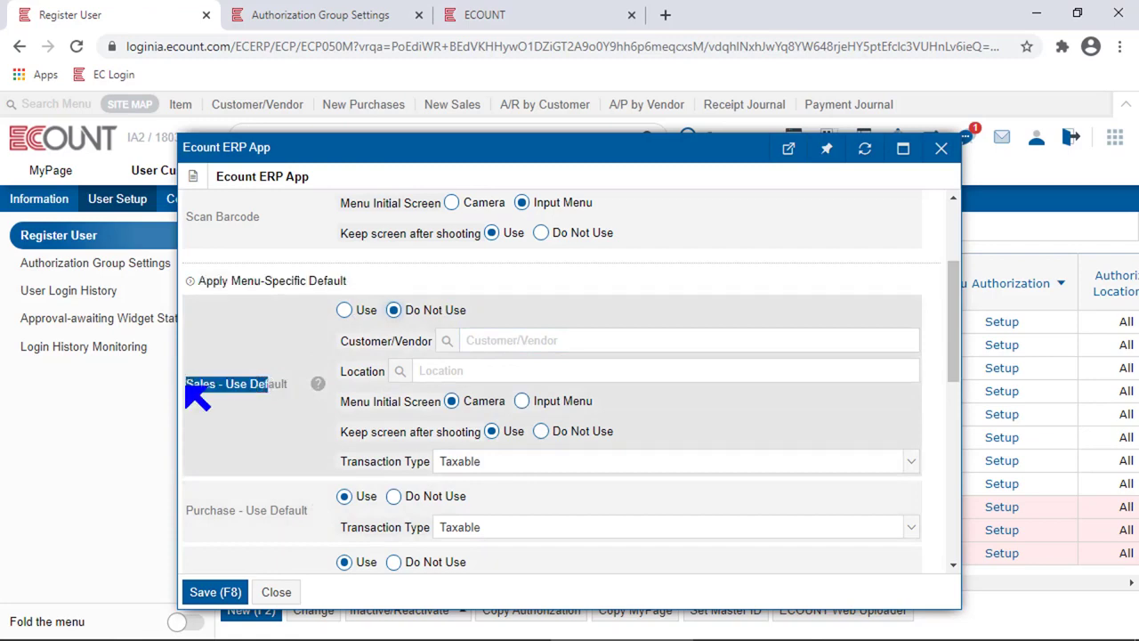
scroll(959, 514, down, 4)
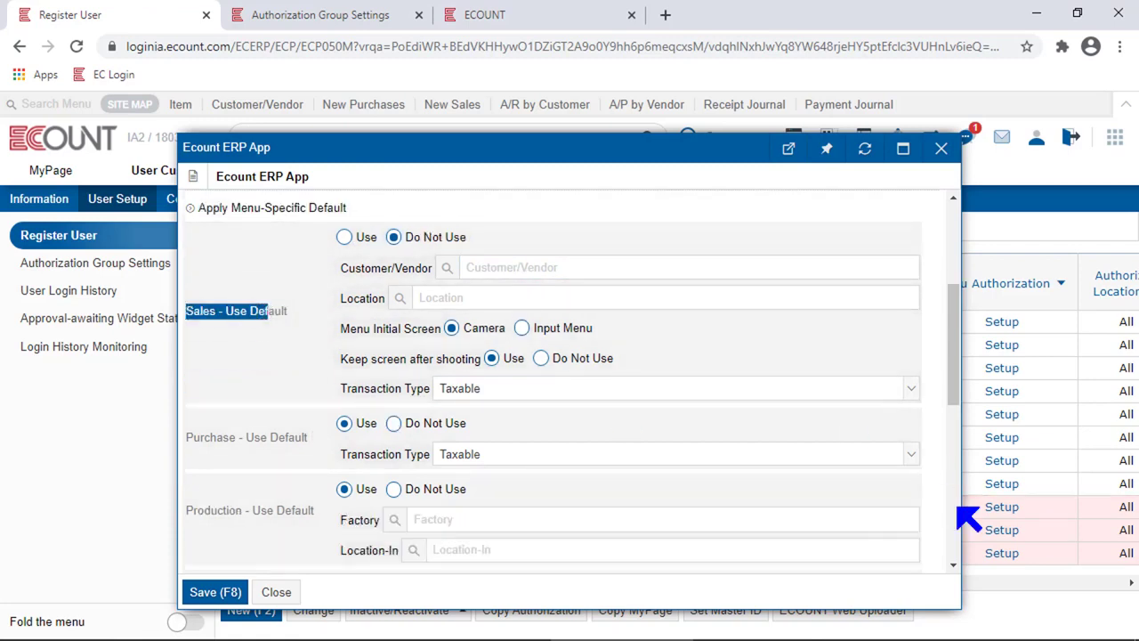
Set Do Not Disturb to Use under Notification Settings and review its Disabled Time fields.
scroll(961, 516, down, 3)
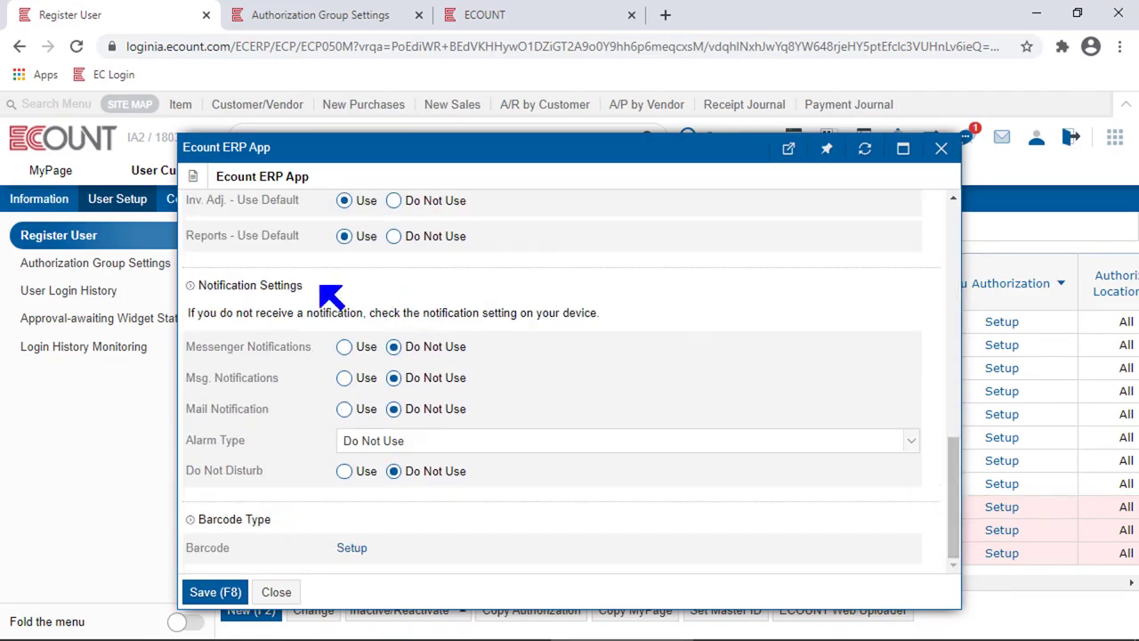
drag(304, 286, 197, 288)
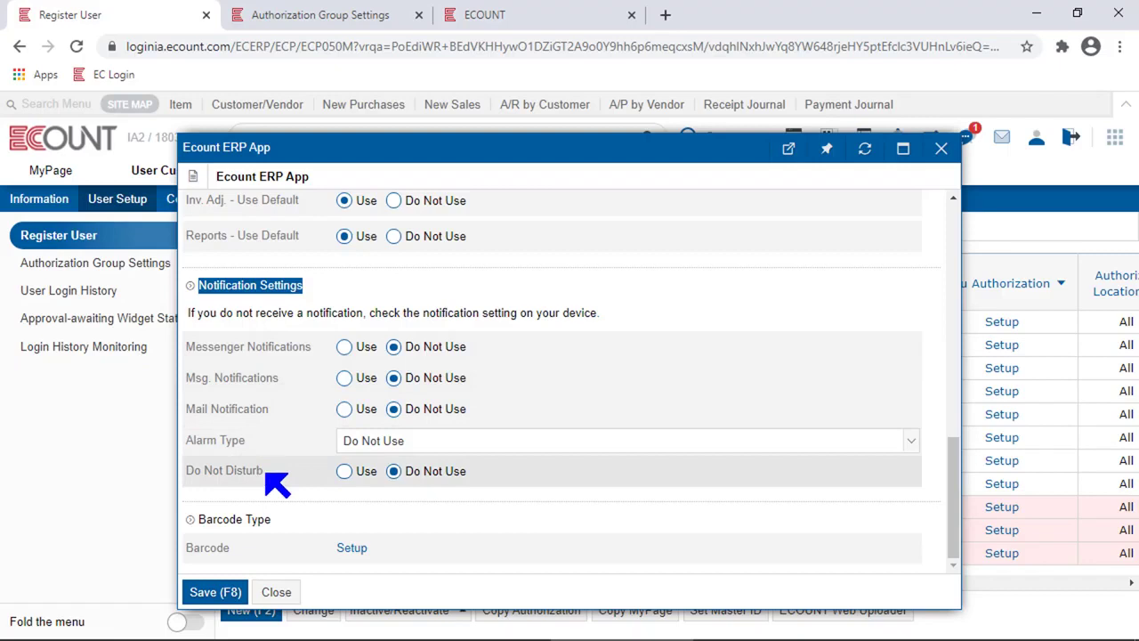
click(345, 471)
mouse_move(275, 485)
mouse_down()
mouse_move(160, 489)
mouse_move(278, 504)
mouse_up()
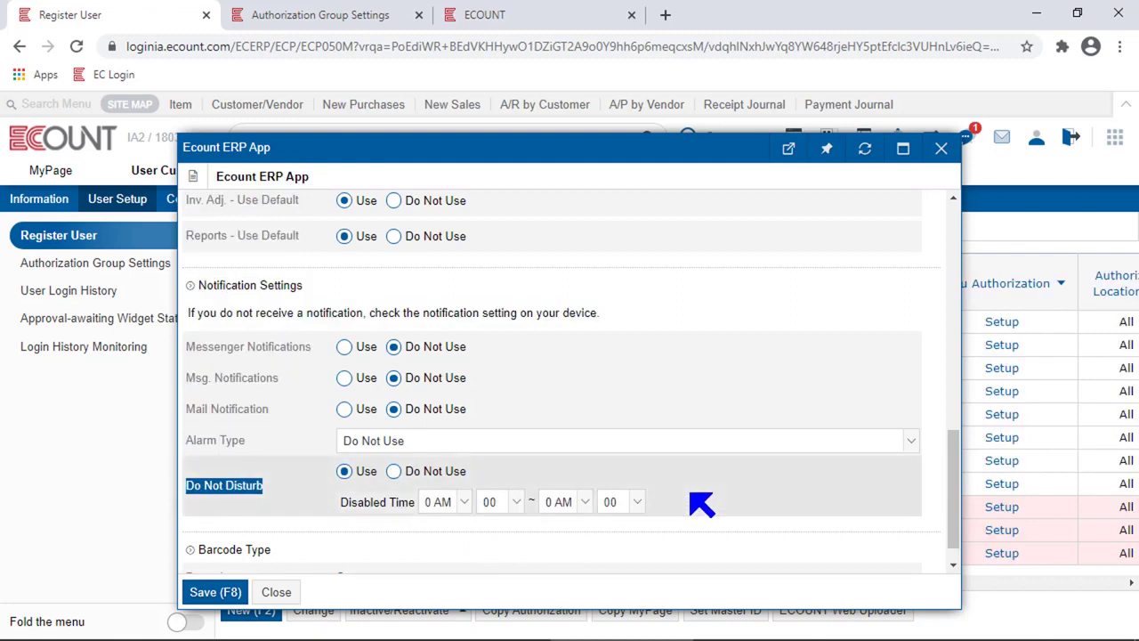
scroll(776, 461, down, 1)
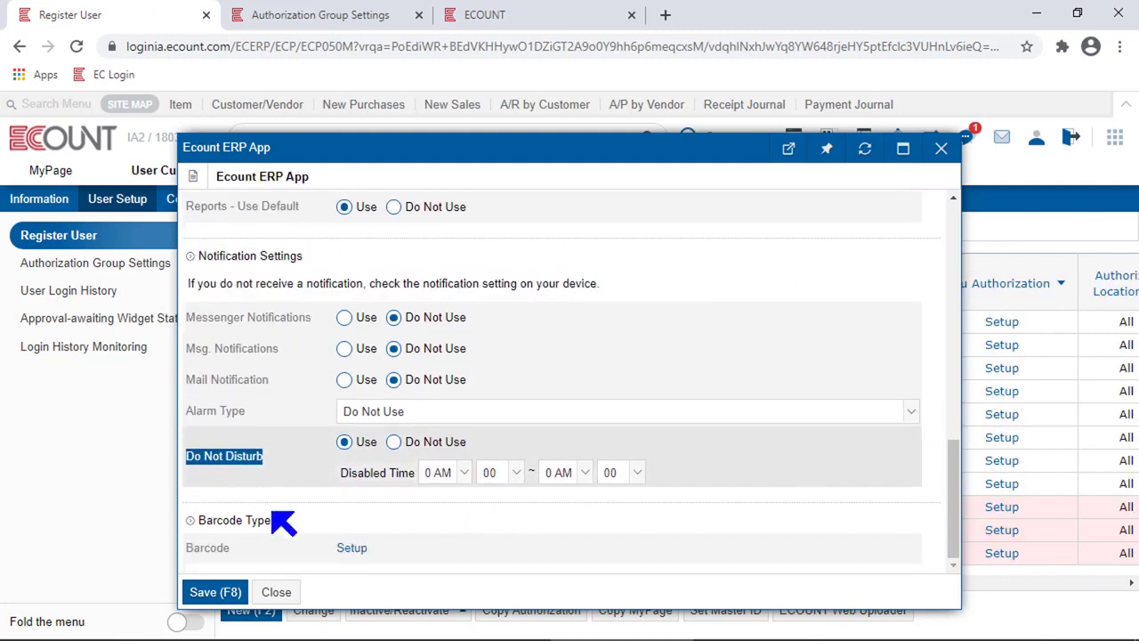
Examine the available barcode types under Barcode Type and close the Ecount ERP App setup without saving.
drag(283, 520, 204, 525)
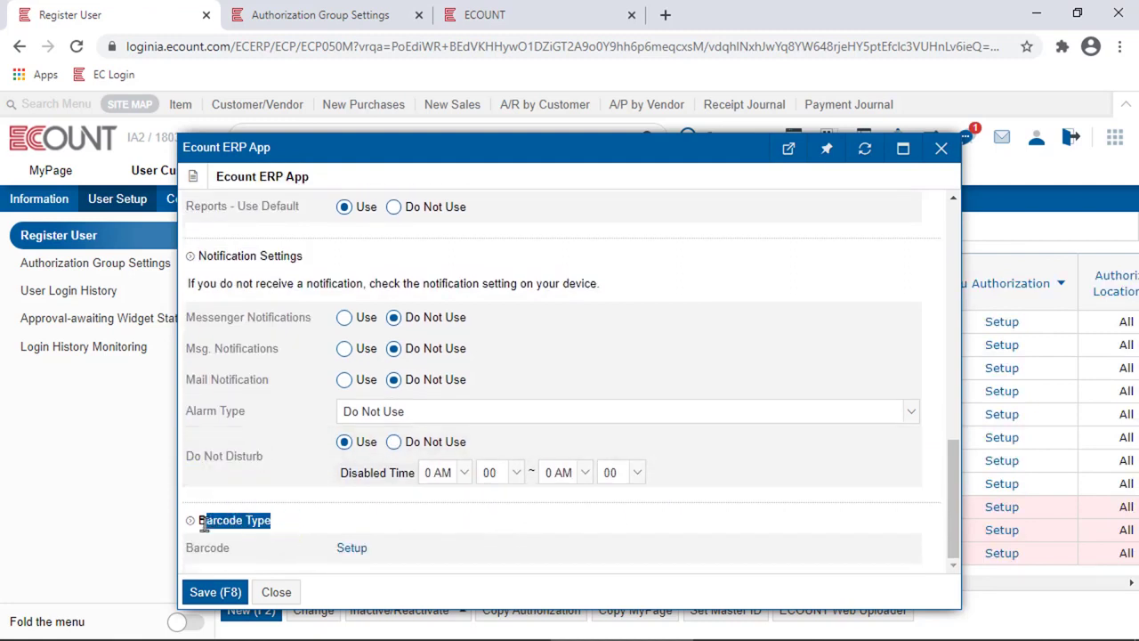
click(347, 550)
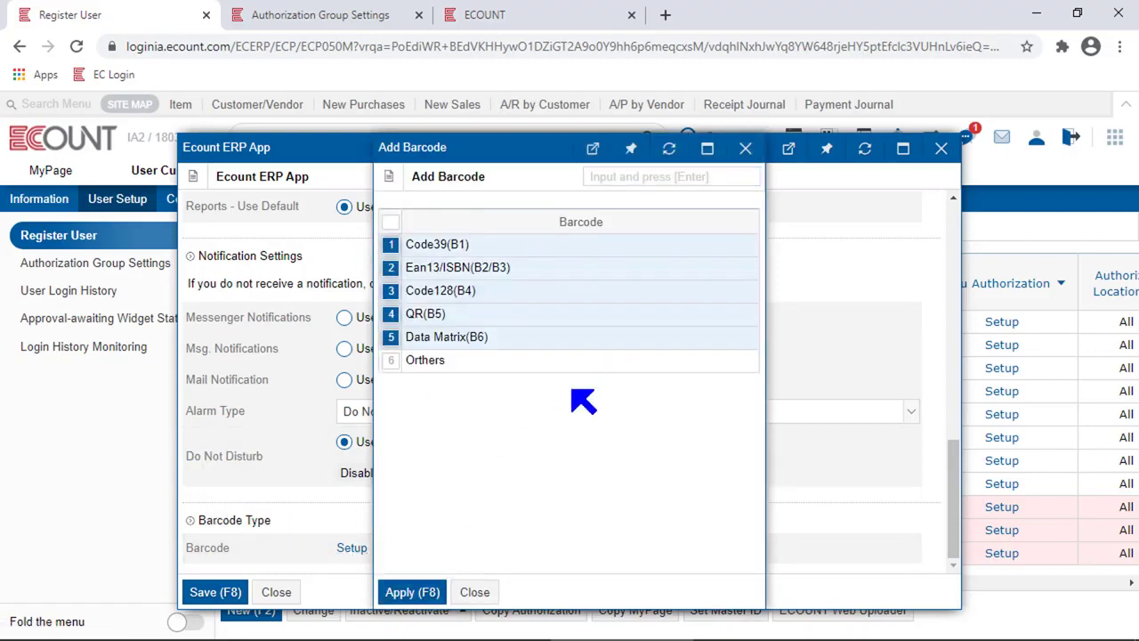
click(746, 148)
click(941, 153)
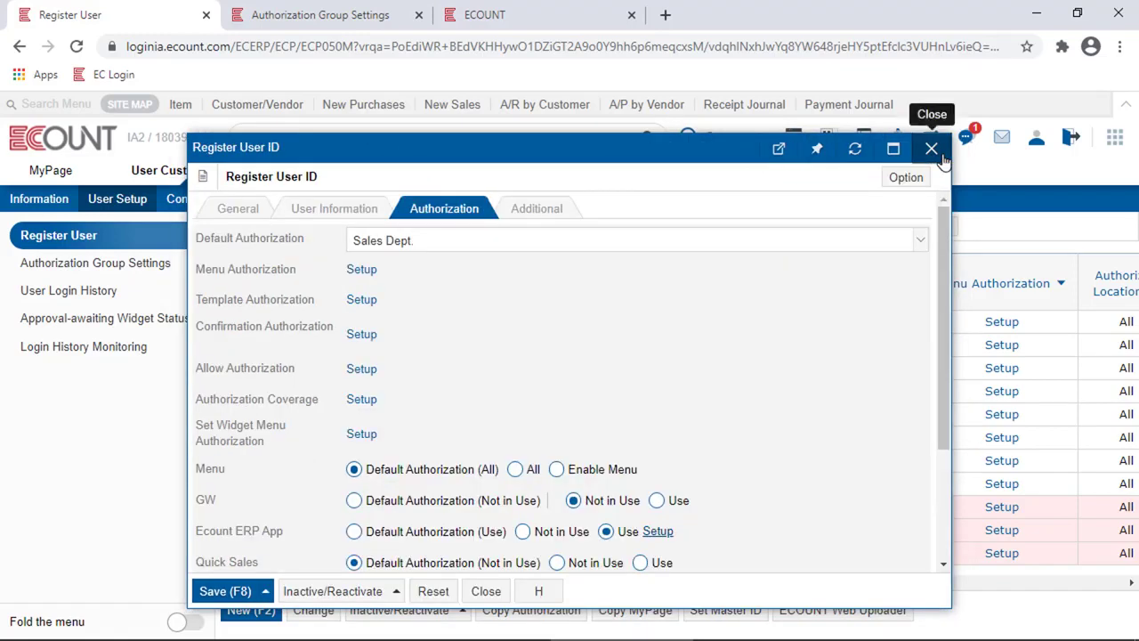
Set the user's Ecount Excel Uploader authorization to Use.
click(943, 500)
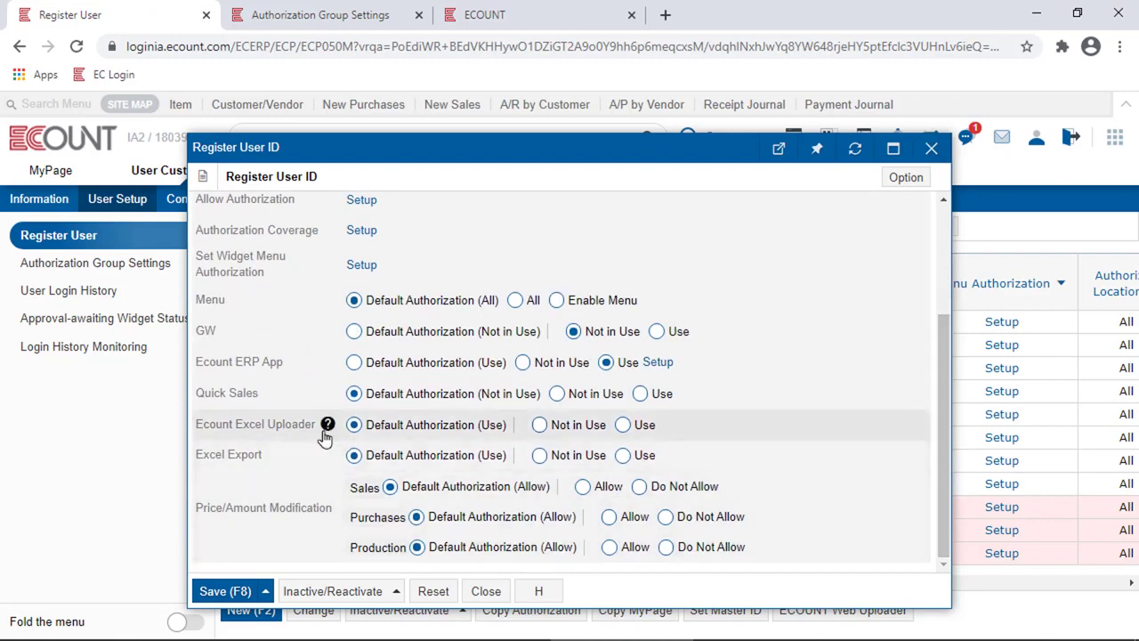
drag(316, 426, 212, 429)
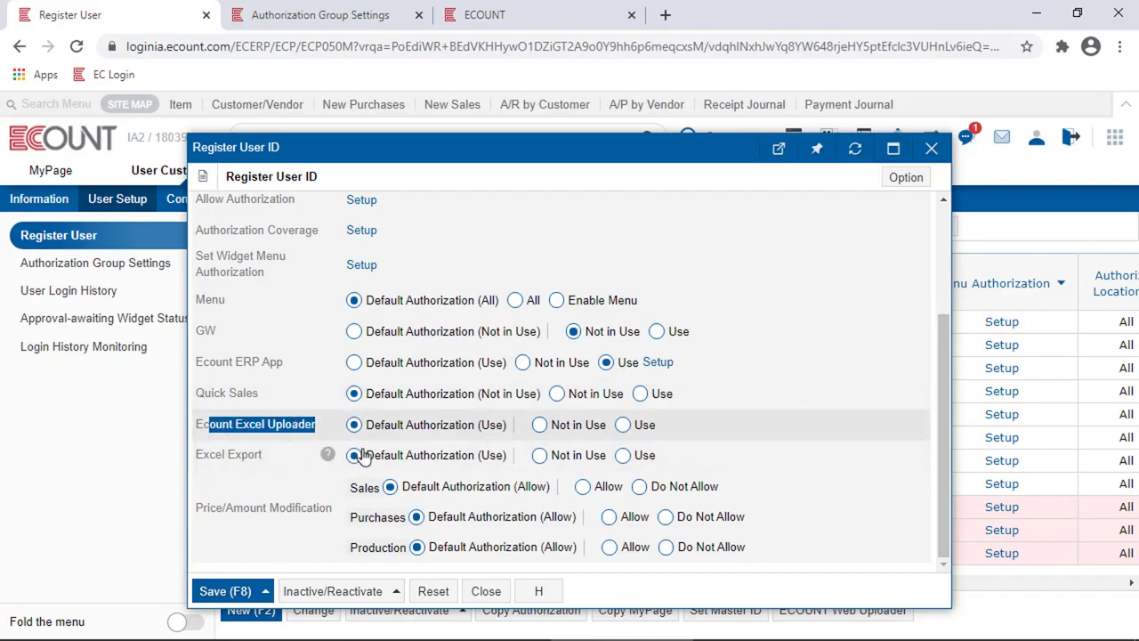
click(583, 427)
click(623, 425)
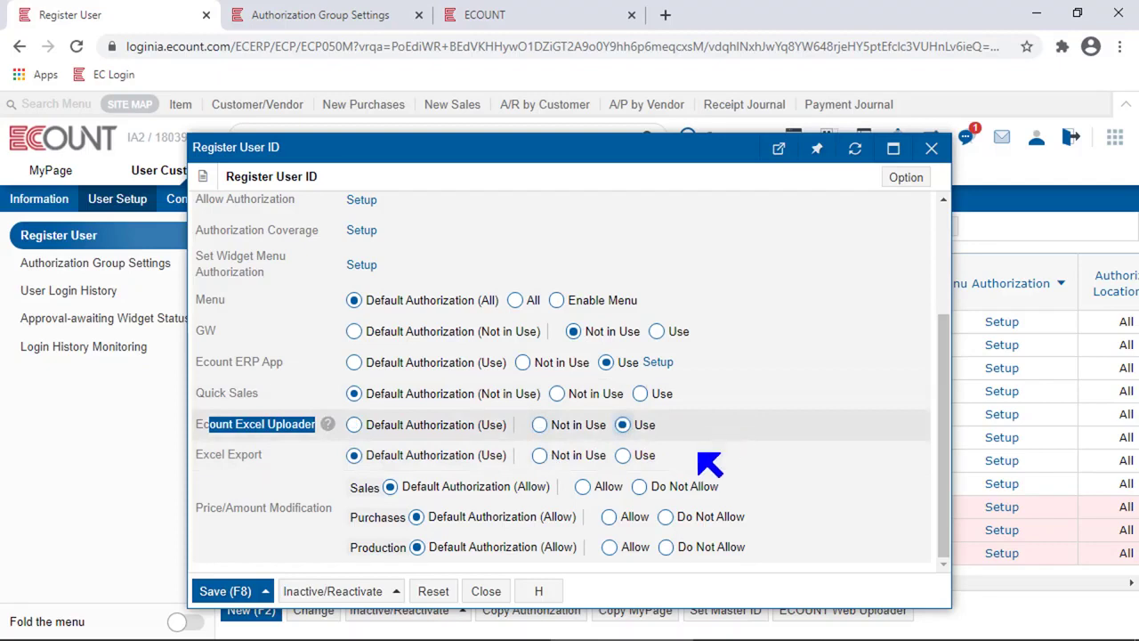
Review Excel Export and set Price/Amount Modification for Purchases to Do Not Allow.
mouse_move(281, 464)
mouse_down()
mouse_move(183, 466)
mouse_move(279, 476)
mouse_up()
click(277, 465)
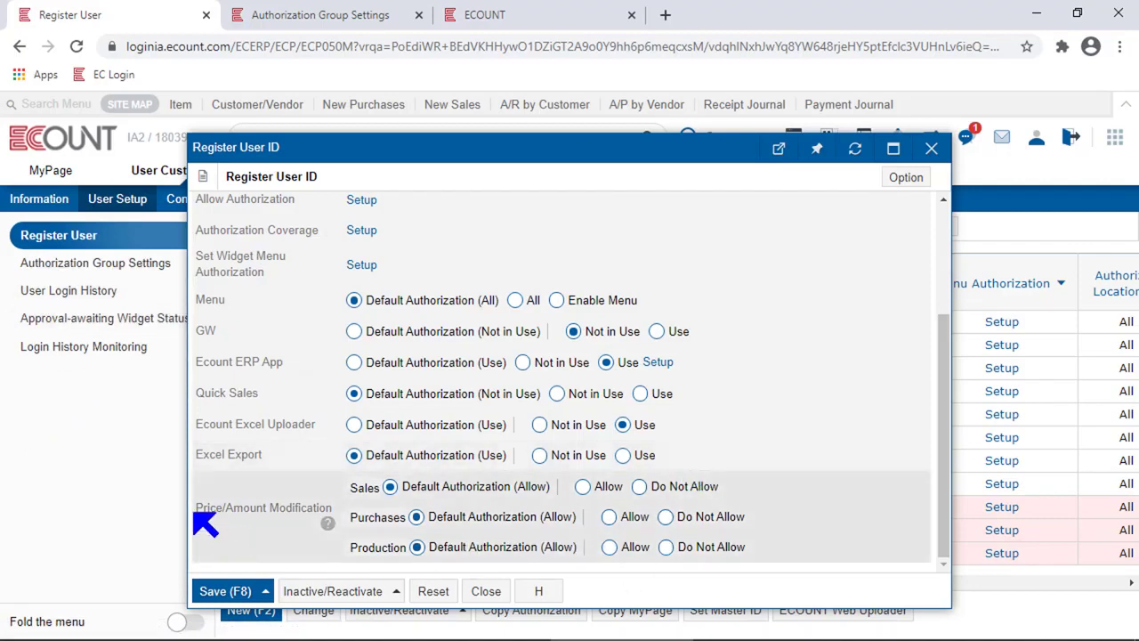
drag(196, 508, 313, 509)
click(300, 527)
drag(402, 518, 359, 523)
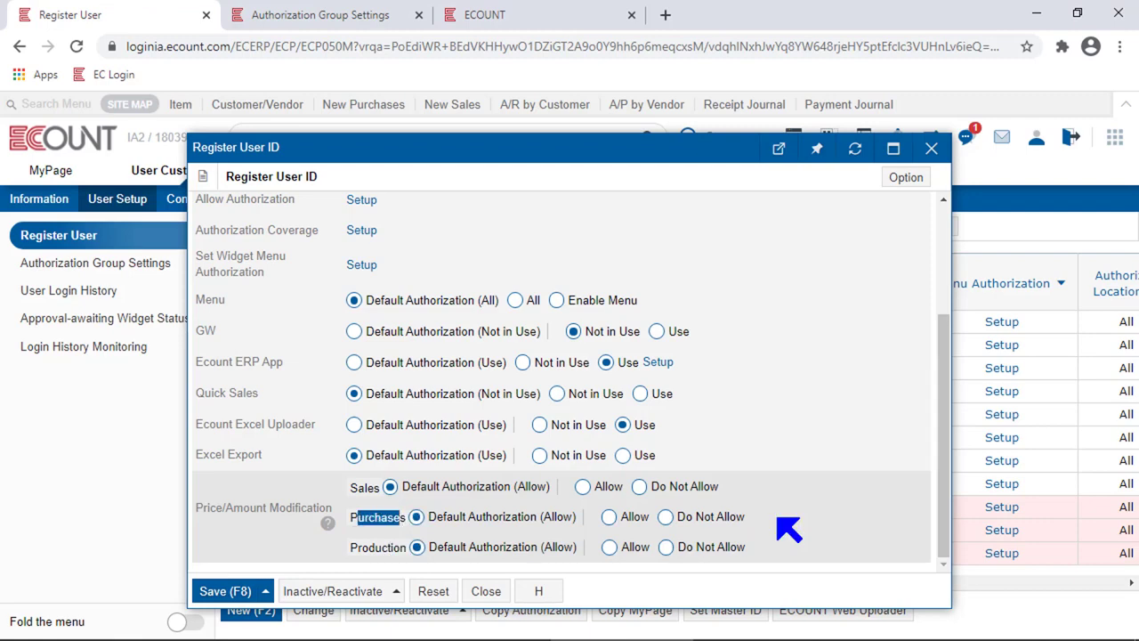
click(709, 527)
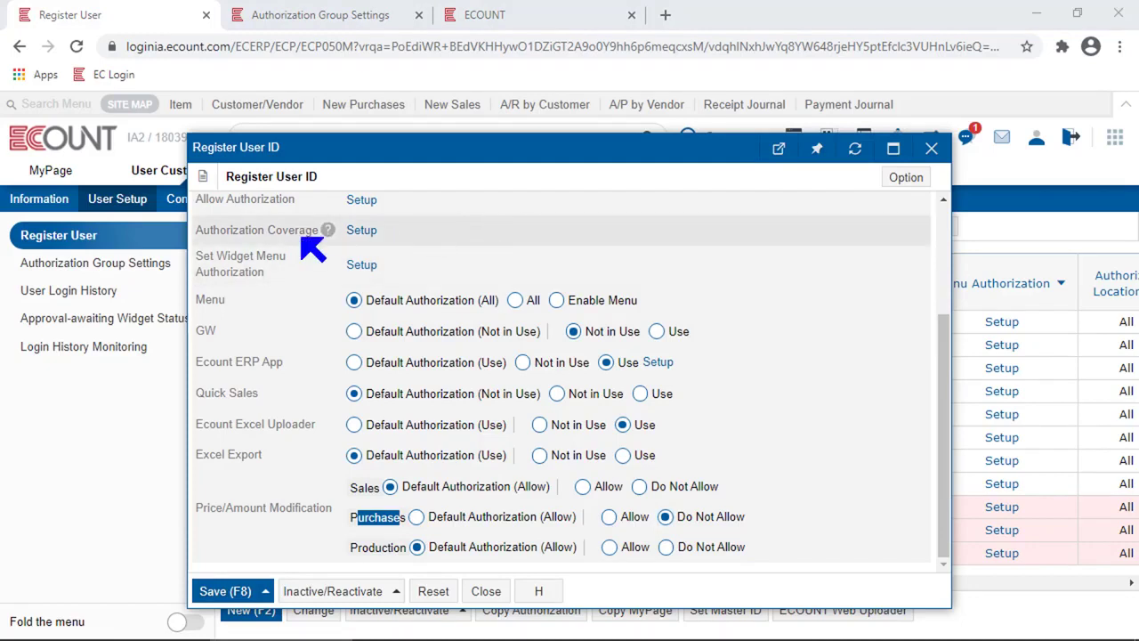
Review the items from Authorization Coverage to Price/Amount Modification and select Sales Dept. as the Default Authorization.
drag(312, 230, 214, 232)
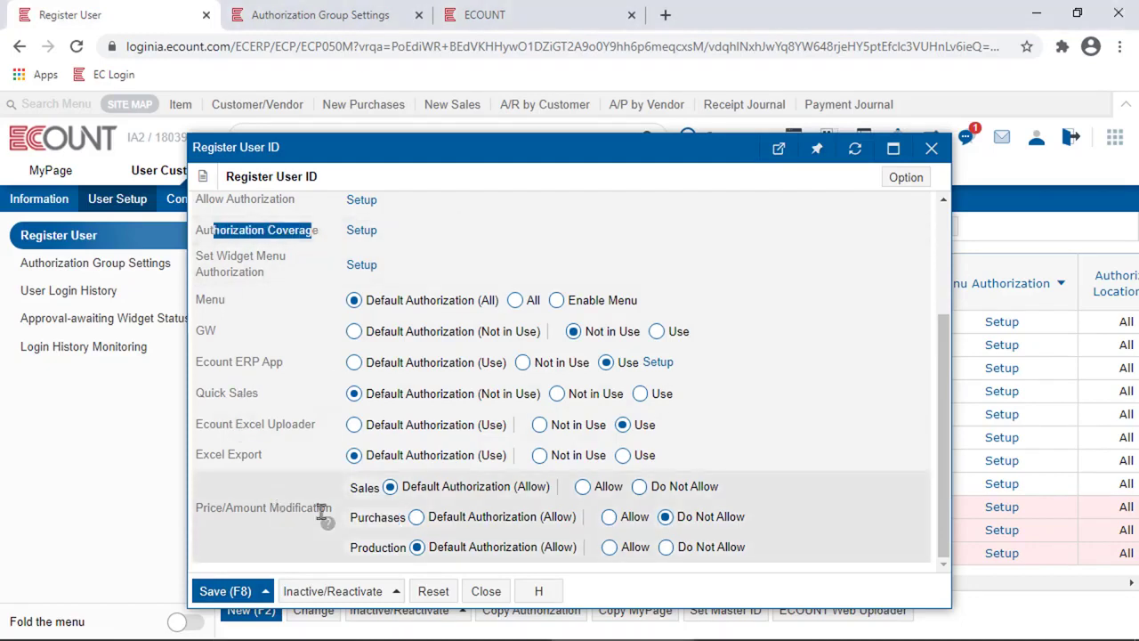
drag(319, 508, 232, 519)
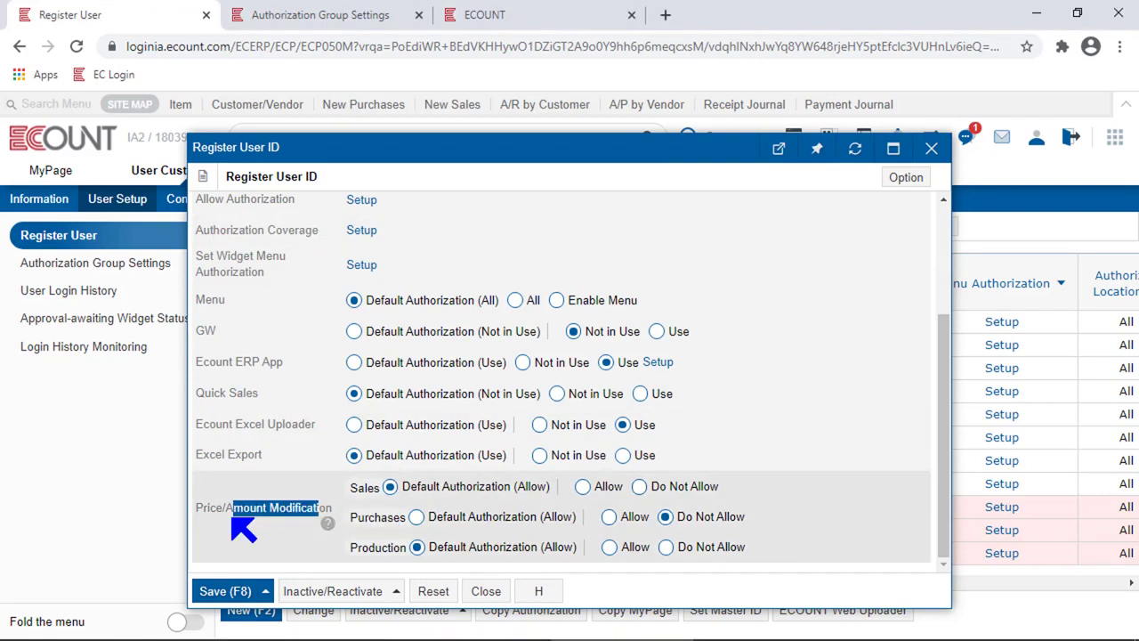
scroll(815, 518, up, 3)
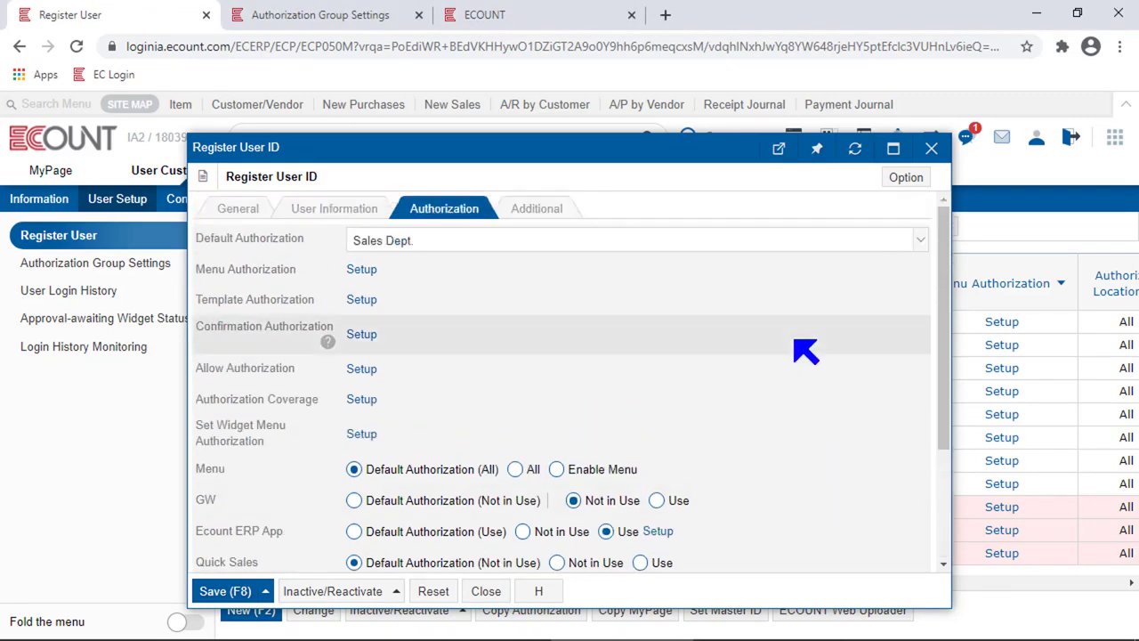
scroll(809, 354, down, 2)
scroll(844, 542, up, 4)
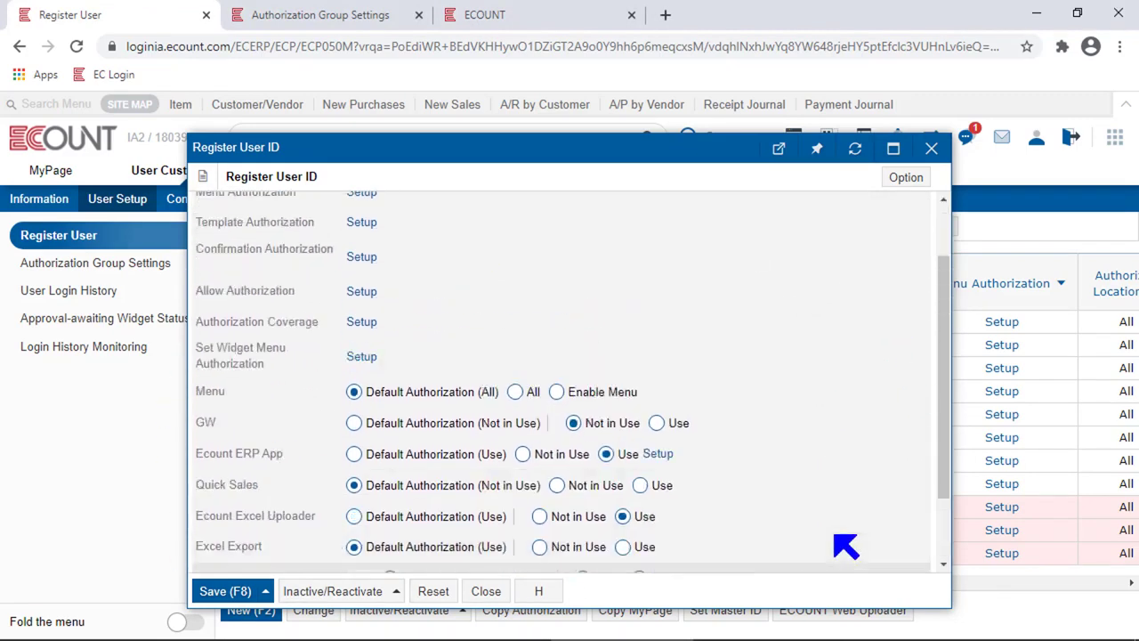
click(481, 249)
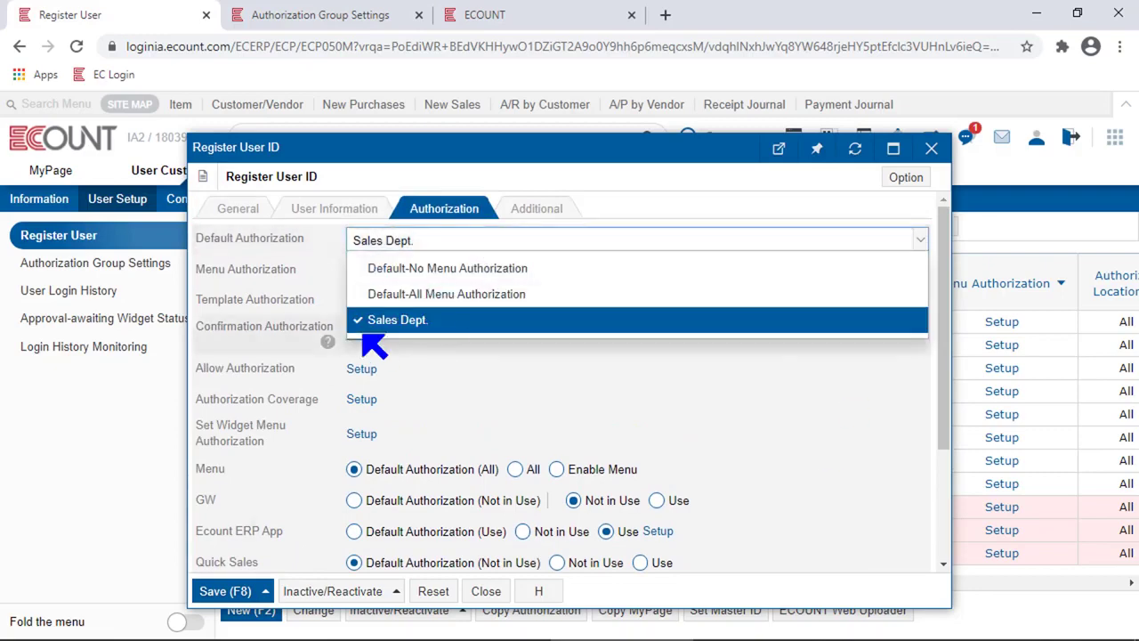
click(436, 324)
Reopen the Sales Dept. group's Other Authorization setup in Authorization Group Settings to compare its items.
click(352, 18)
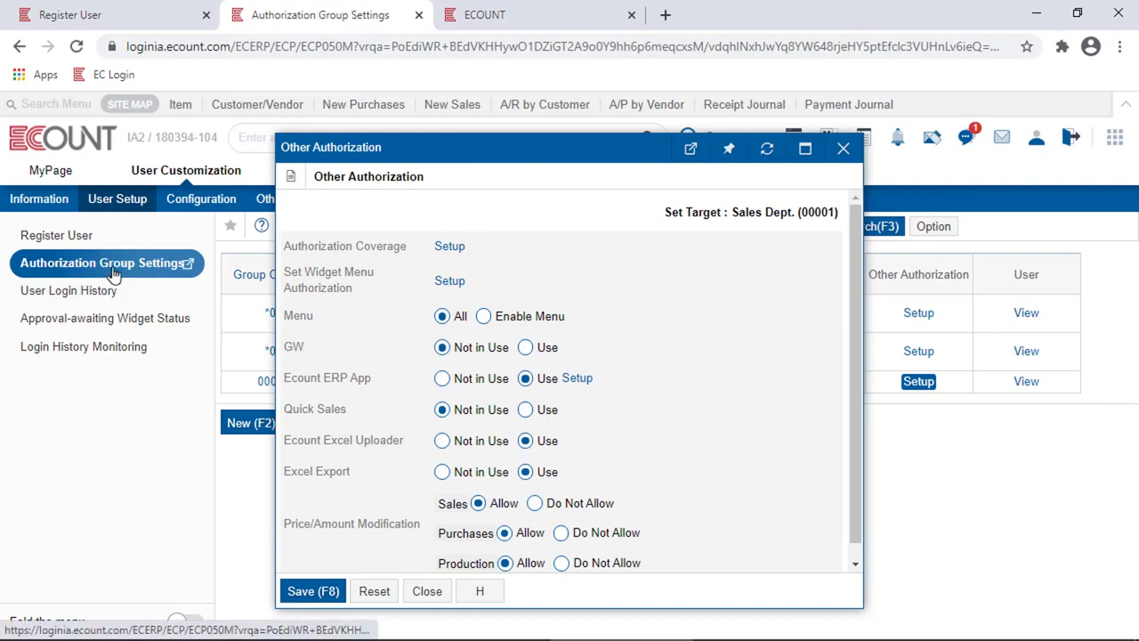
click(844, 151)
drag(881, 276, 921, 275)
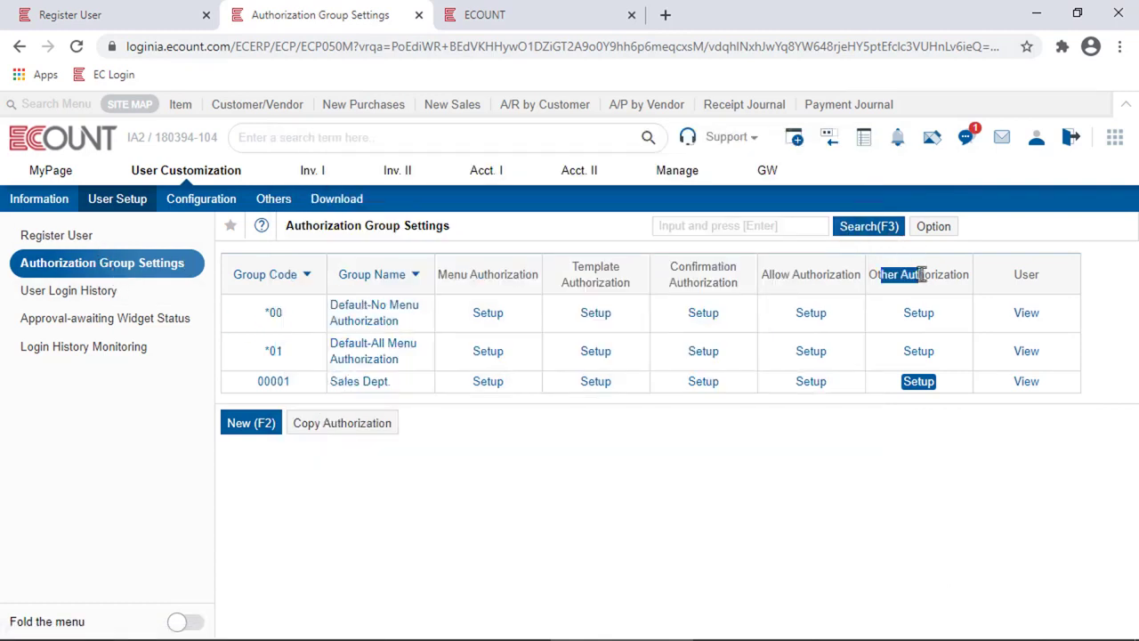
click(919, 384)
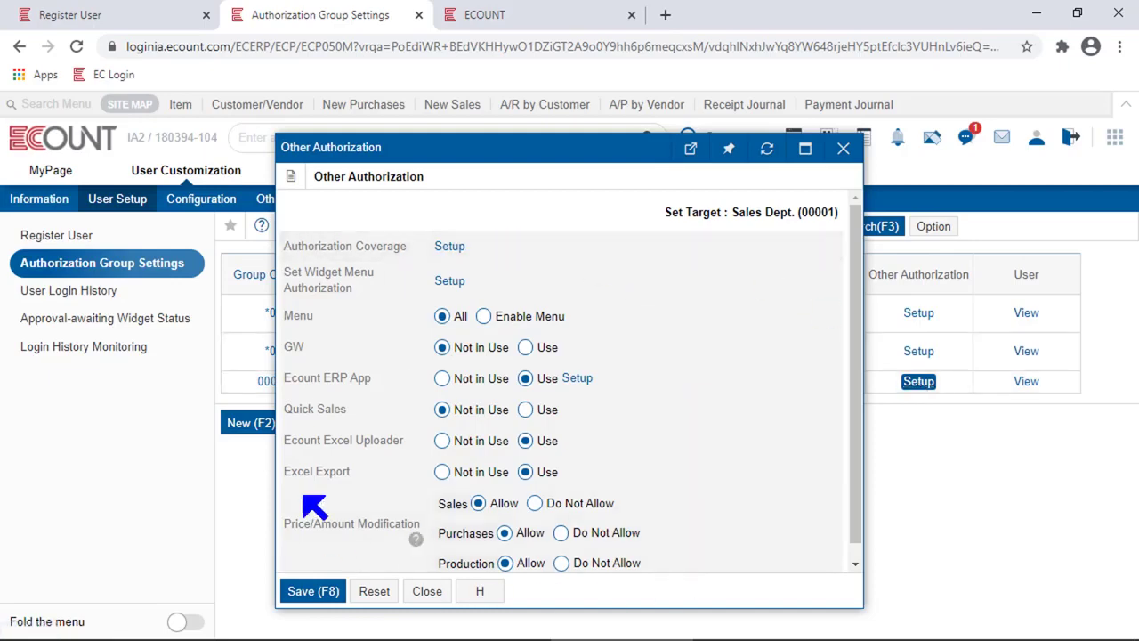
Return to the user's registration form, review Default Authorization, and close the form without saving.
click(123, 15)
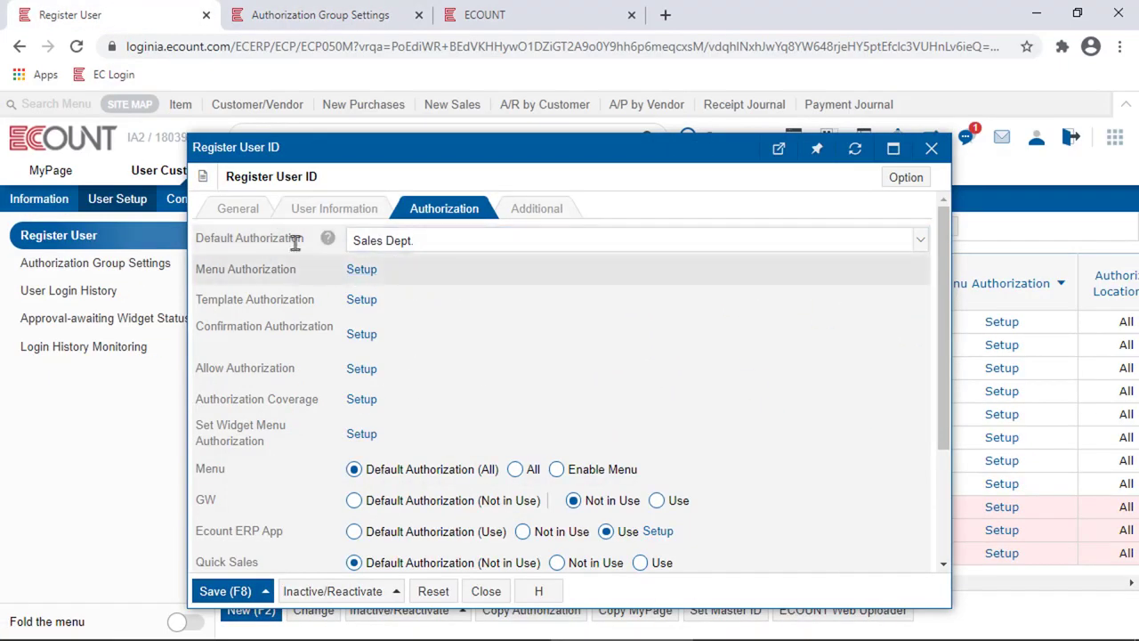
drag(301, 238, 196, 242)
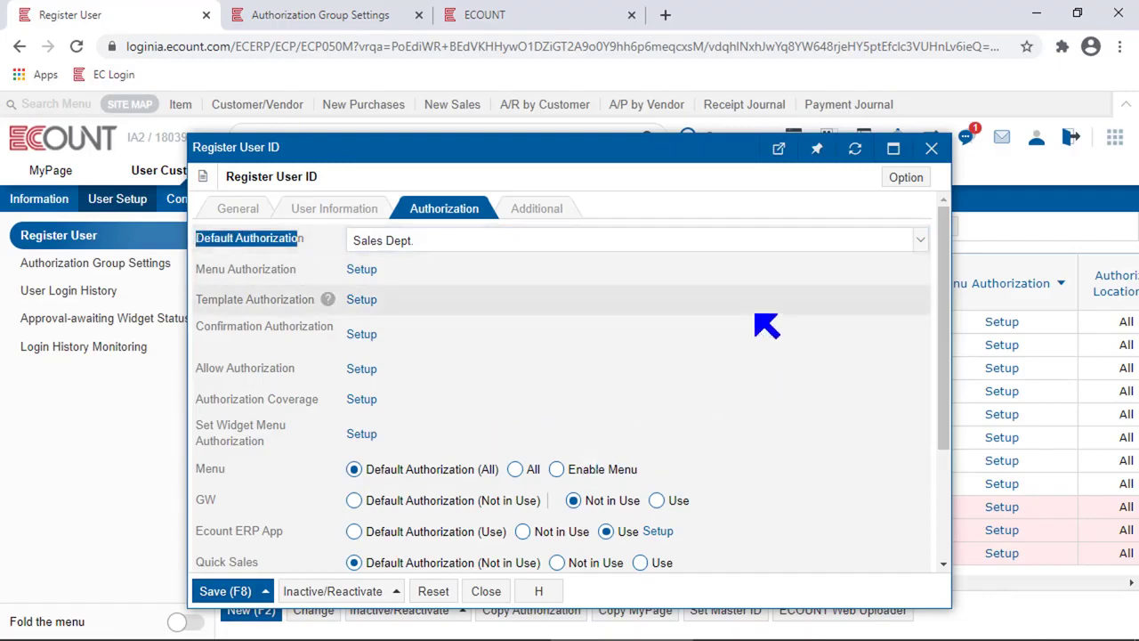
drag(596, 150, 758, 161)
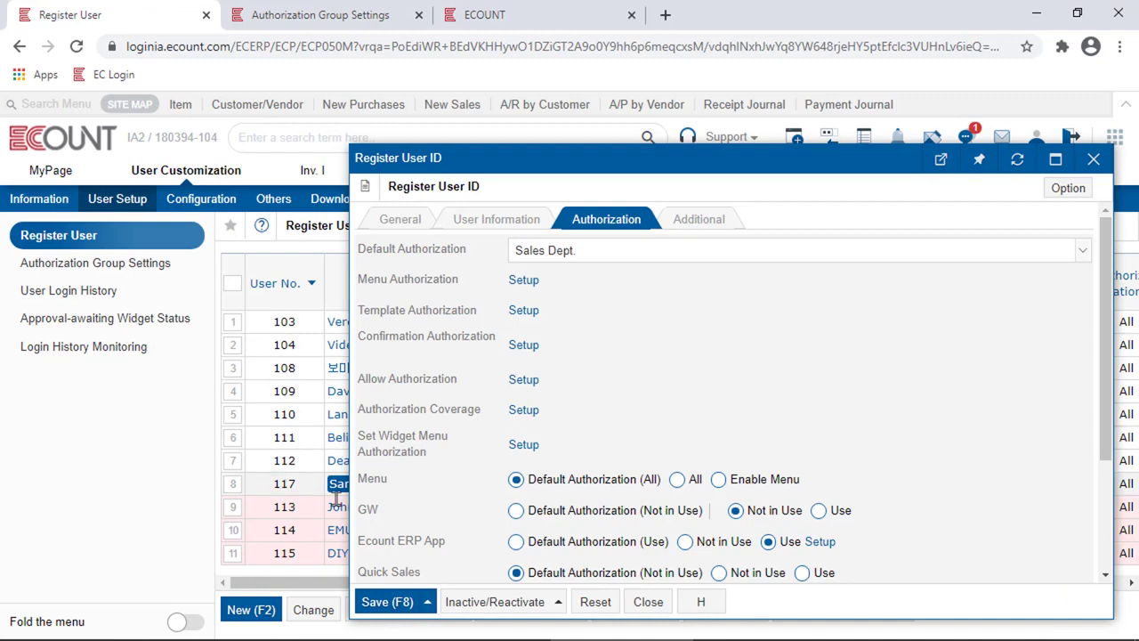
click(1093, 160)
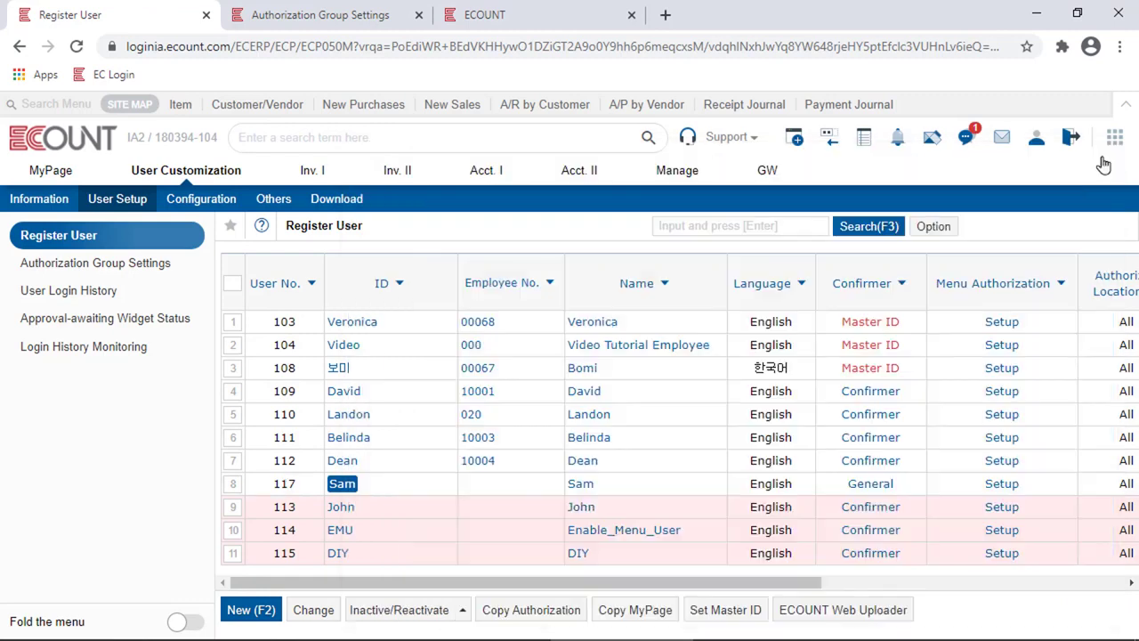
Start copying authorization between users and choose the employee under the NO TITLE department as the source.
click(531, 610)
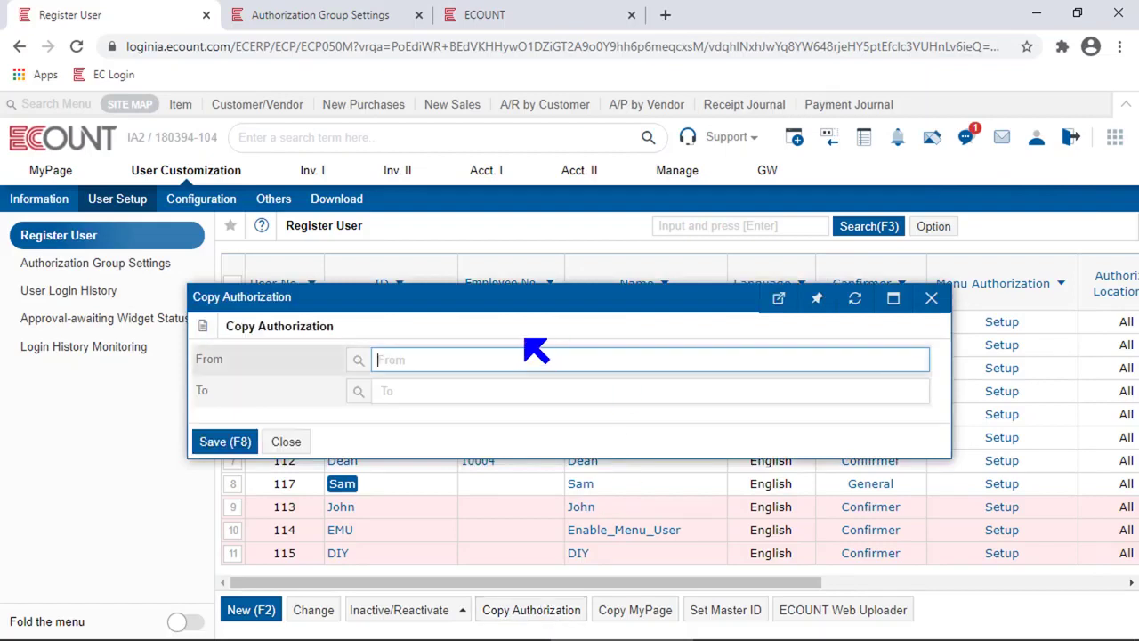
drag(501, 304, 595, 165)
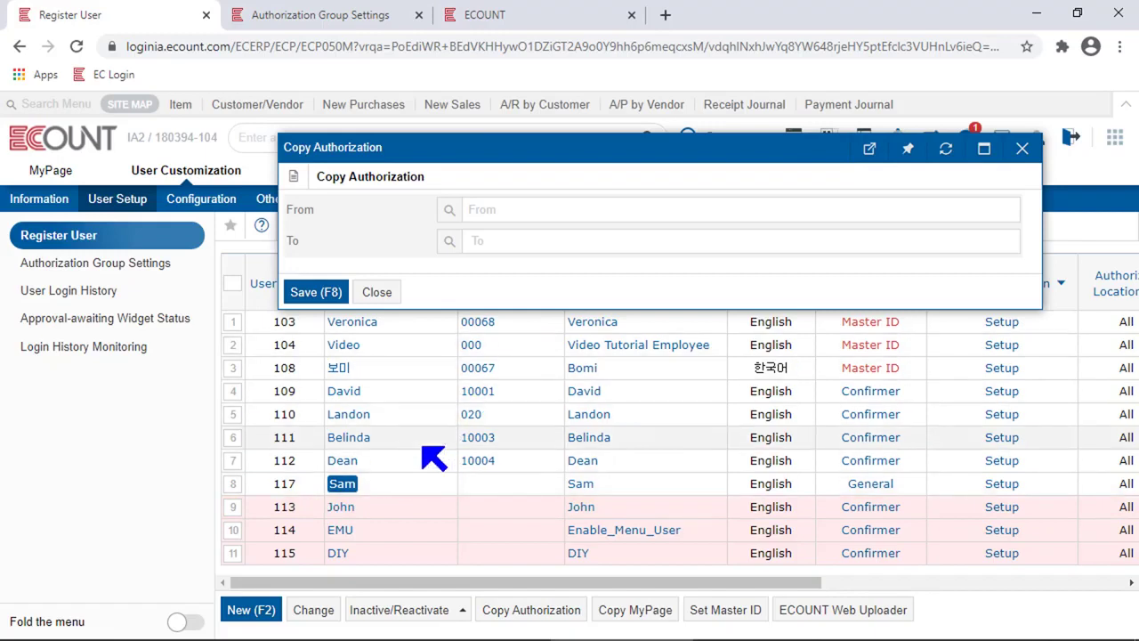
click(478, 210)
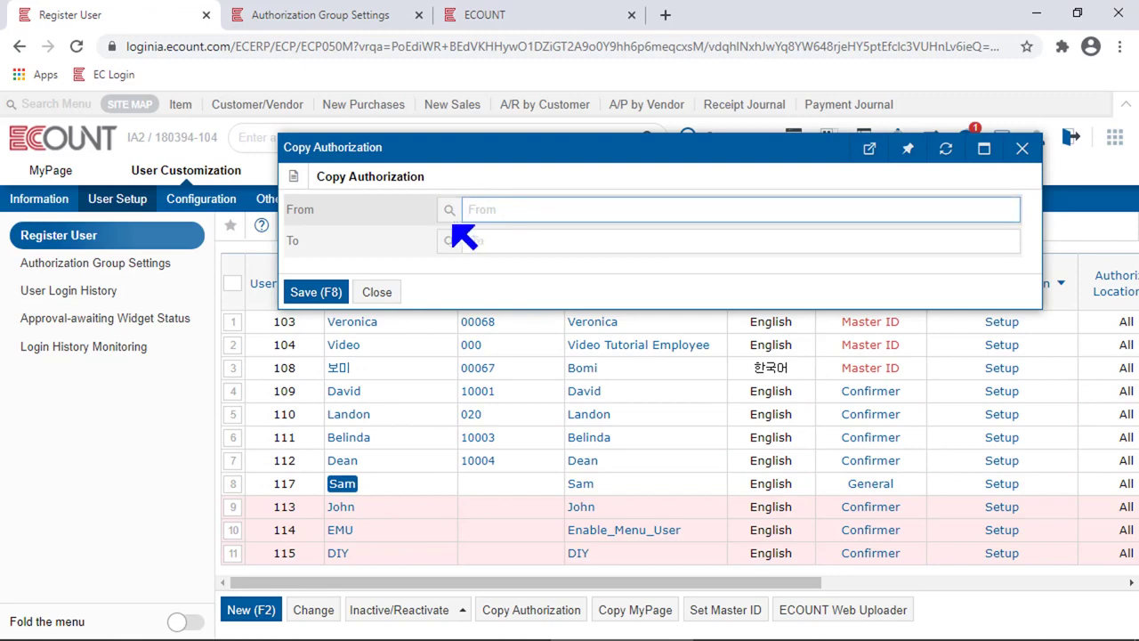
click(450, 212)
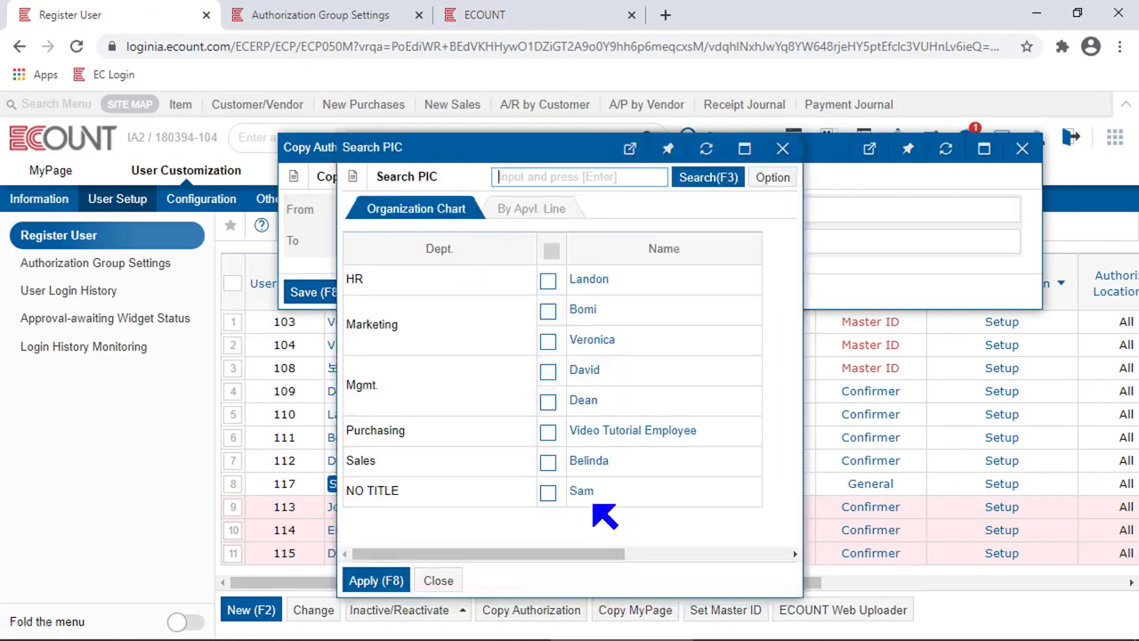
click(578, 492)
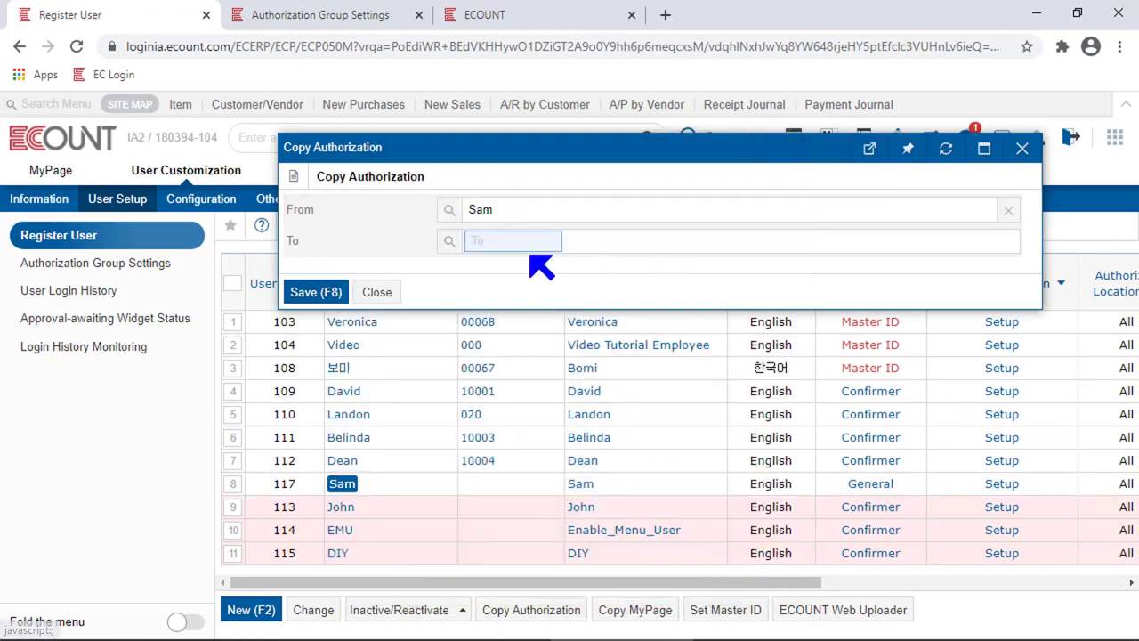
Choose all Marketing department employees as the recipients of the copied authorization and save.
click(450, 242)
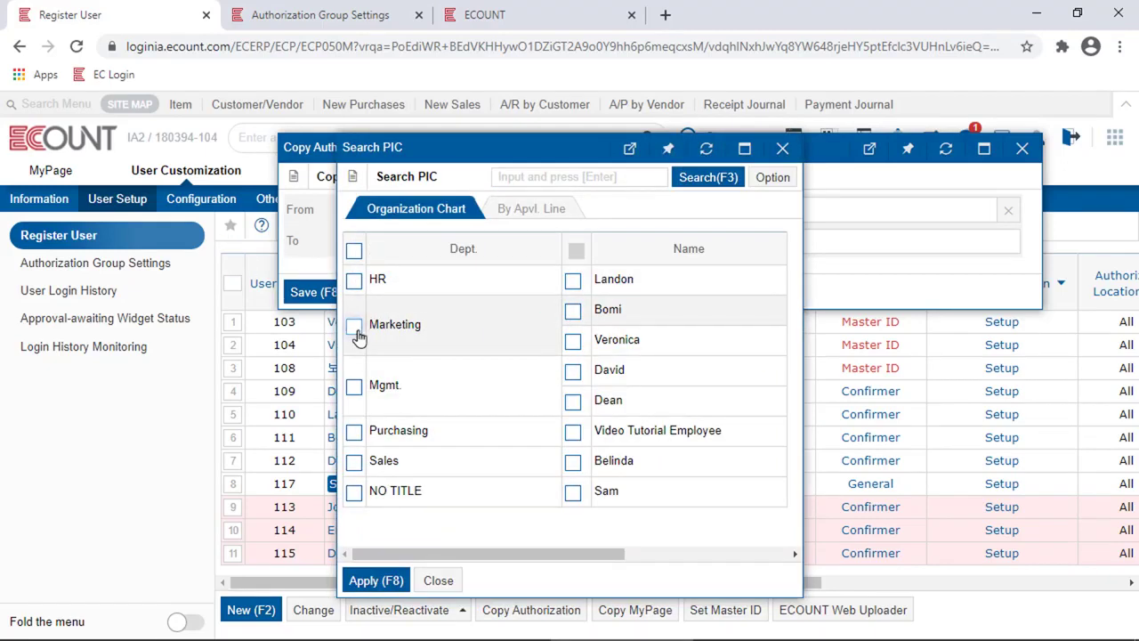
click(369, 580)
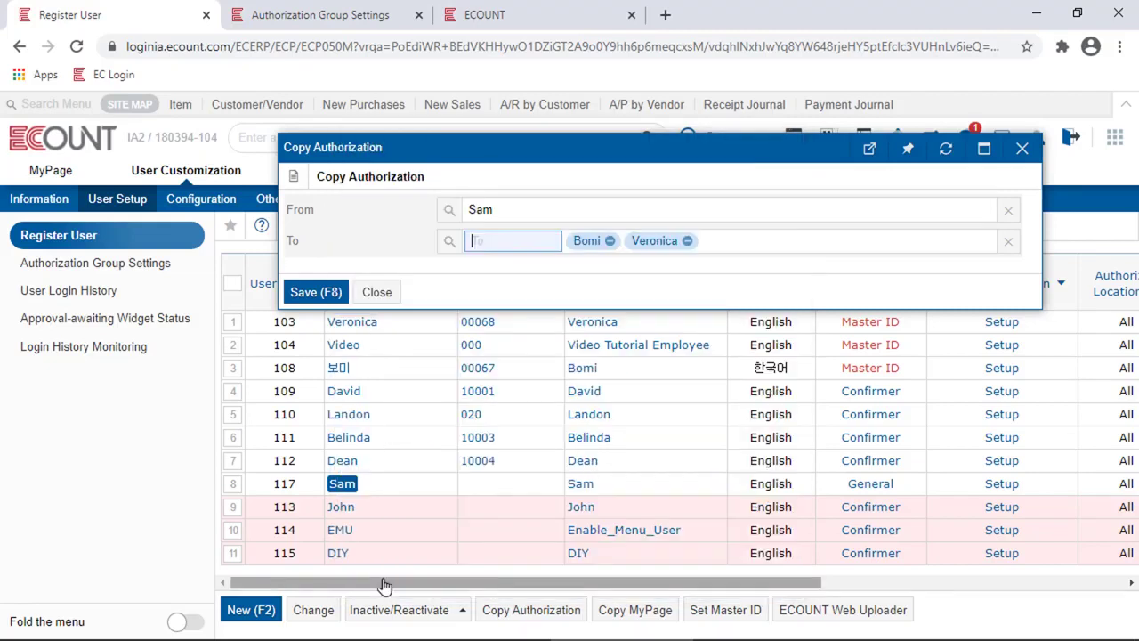
click(314, 299)
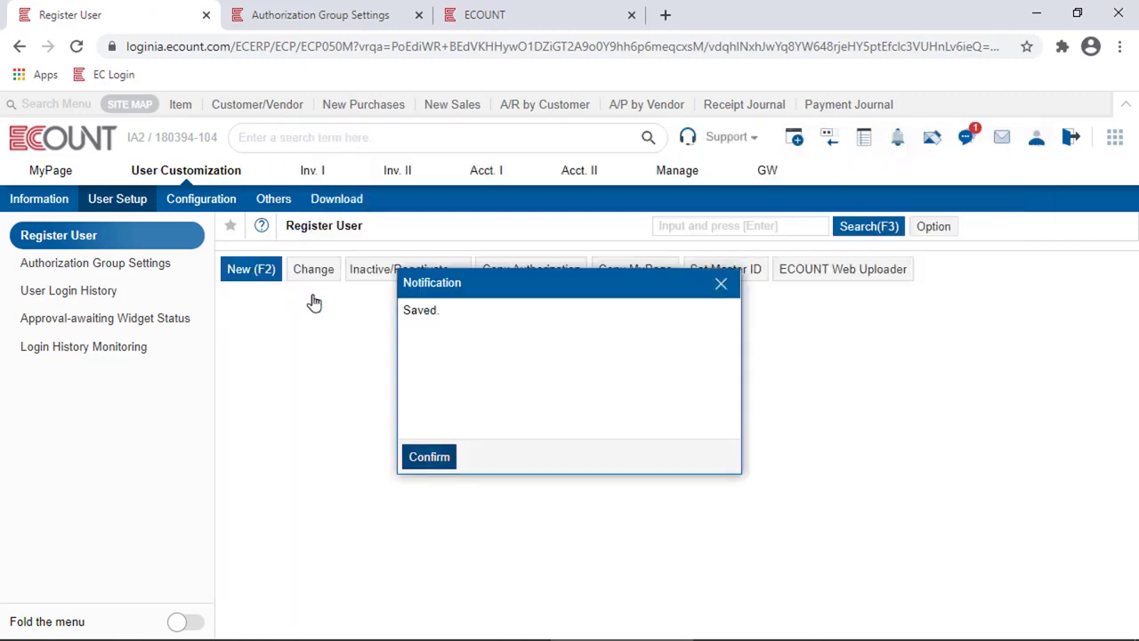
click(437, 463)
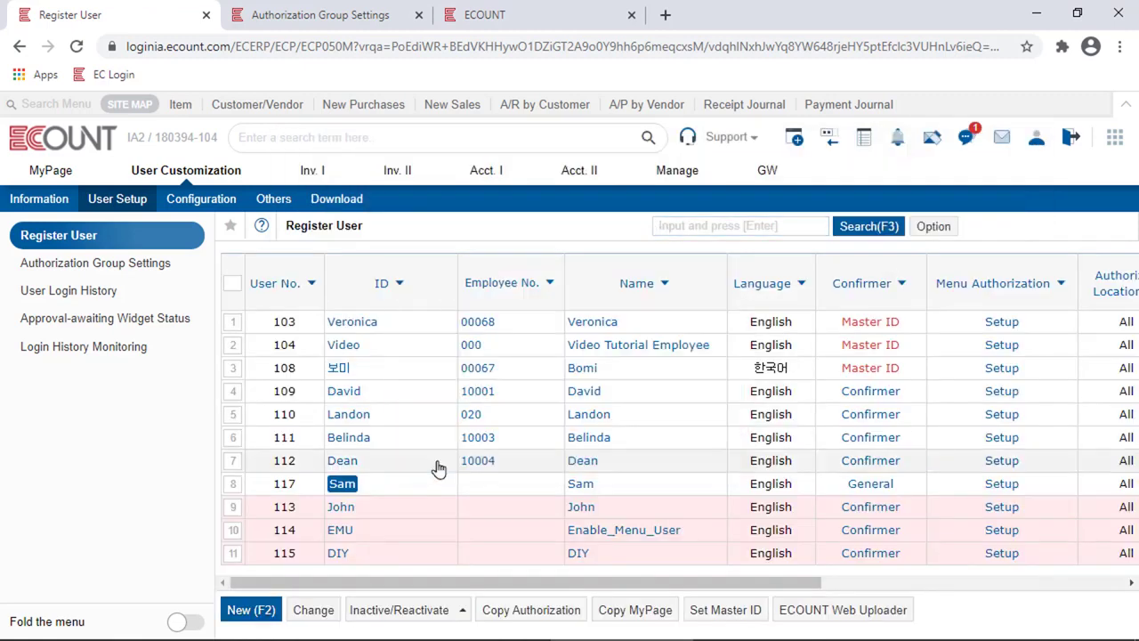